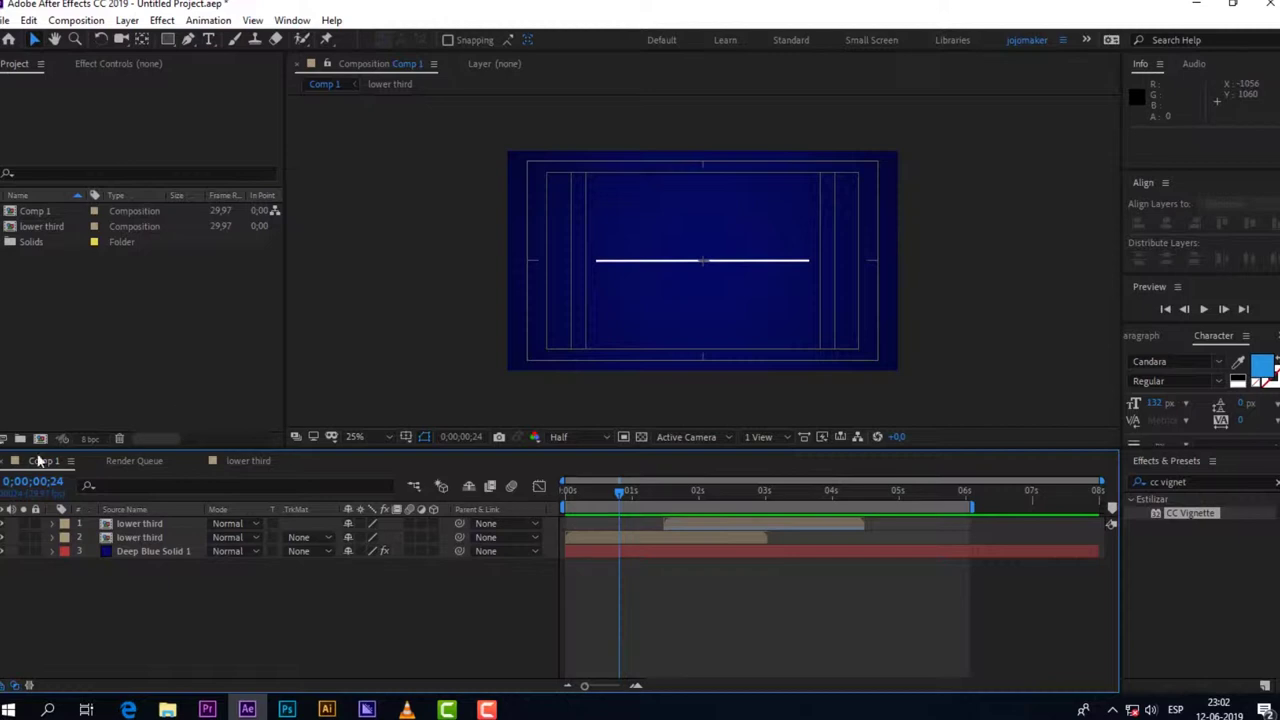
Step: Create a new composition named tuto_1 with the HDTV 1080 29.97 preset
{"action": "key", "text": "ctrl+n"}
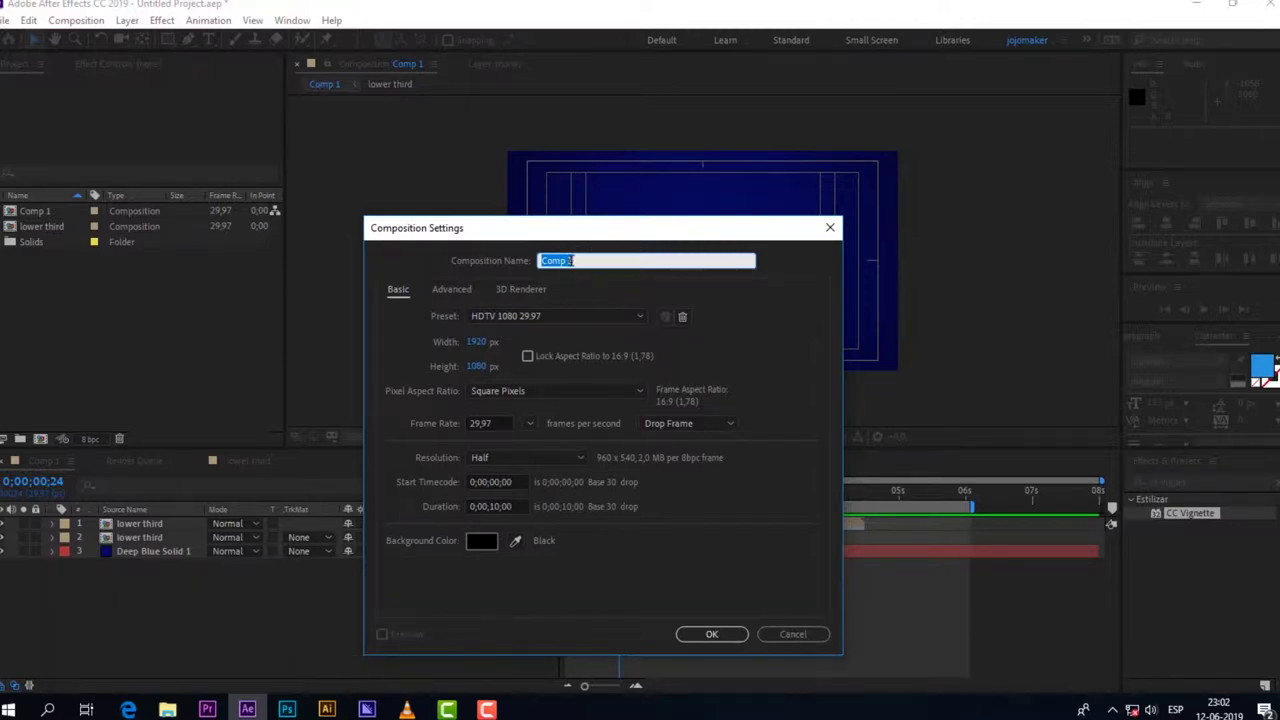
{"action": "type", "text": "tuto_1"}
{"action": "left_click", "coordinate": [727, 637]}
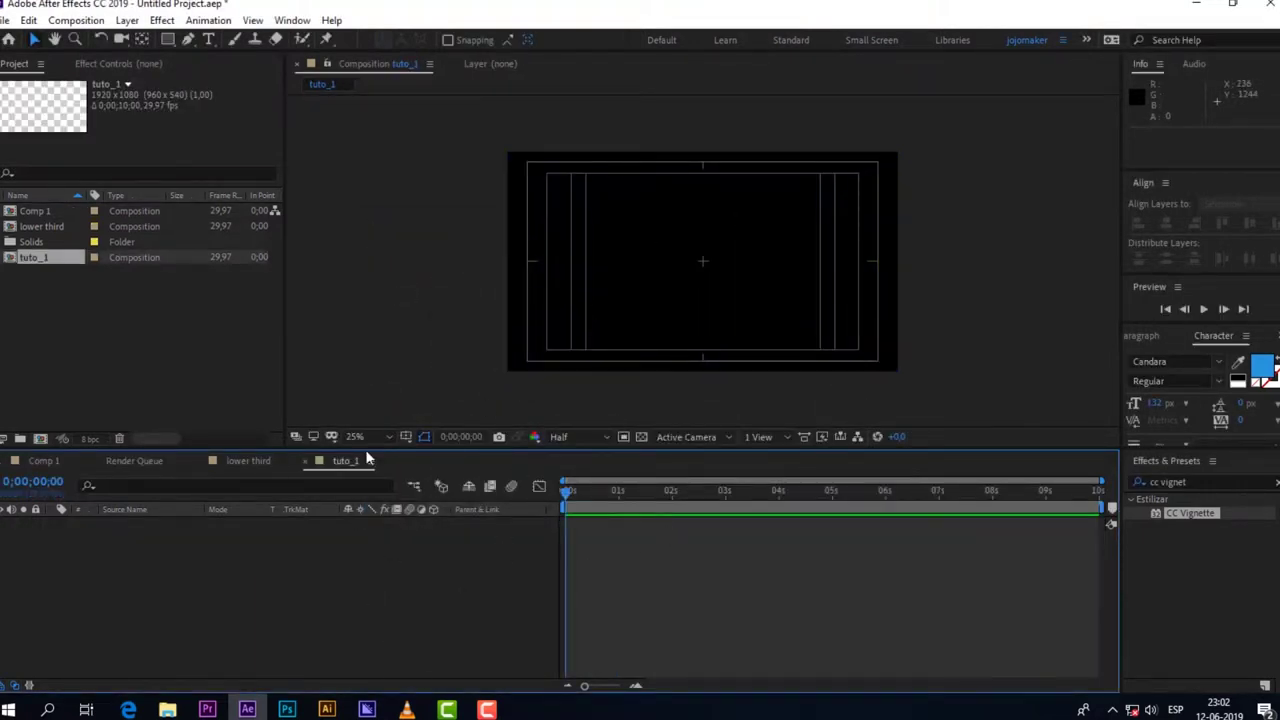
Step: Add a deep blue solid layer named BG at full composition size to tuto_1
{"action": "right_click", "coordinate": [149, 540]}
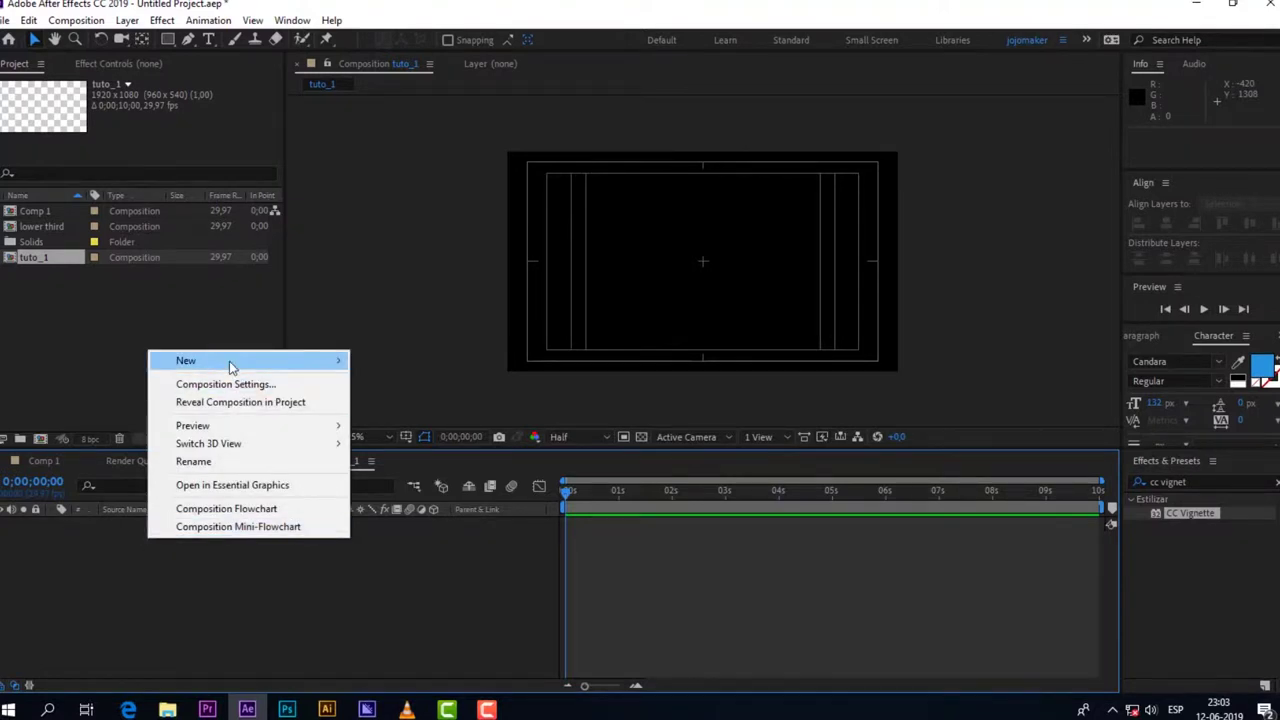
{"action": "mouse_move", "coordinate": [311, 358]}
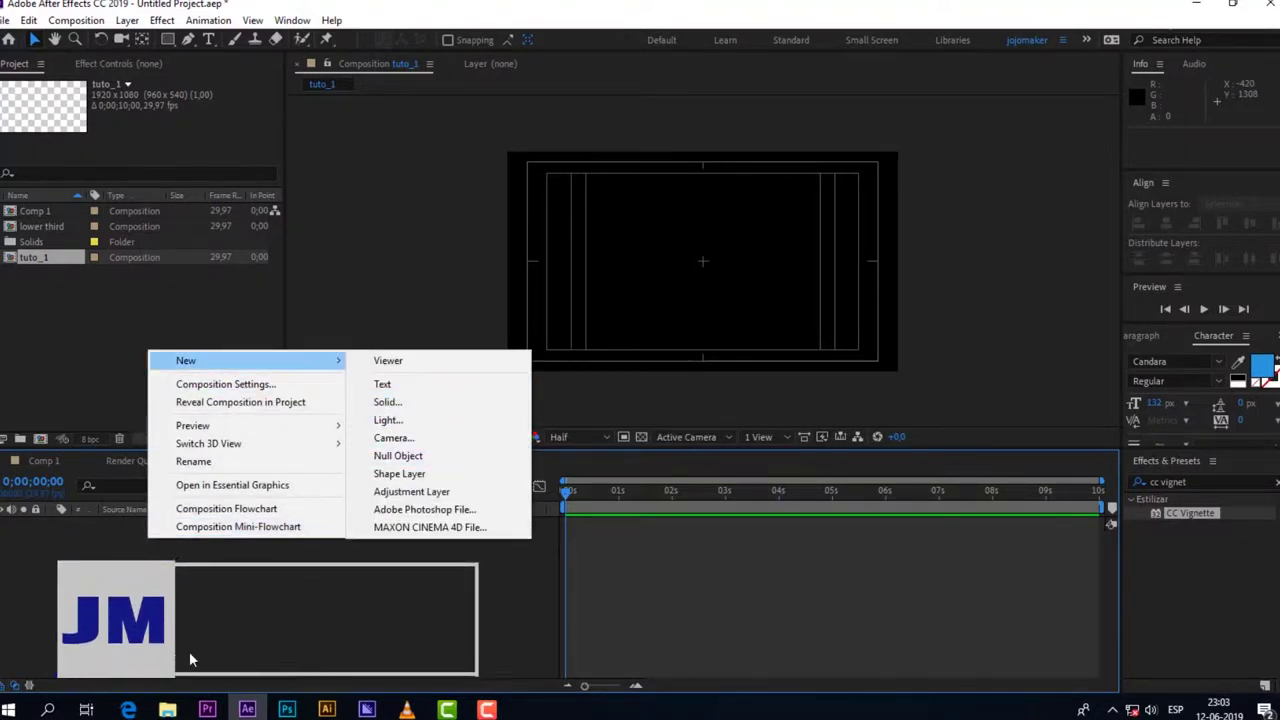
{"action": "left_click", "coordinate": [147, 555]}
{"action": "right_click", "coordinate": [147, 555]}
{"action": "mouse_move", "coordinate": [300, 371]}
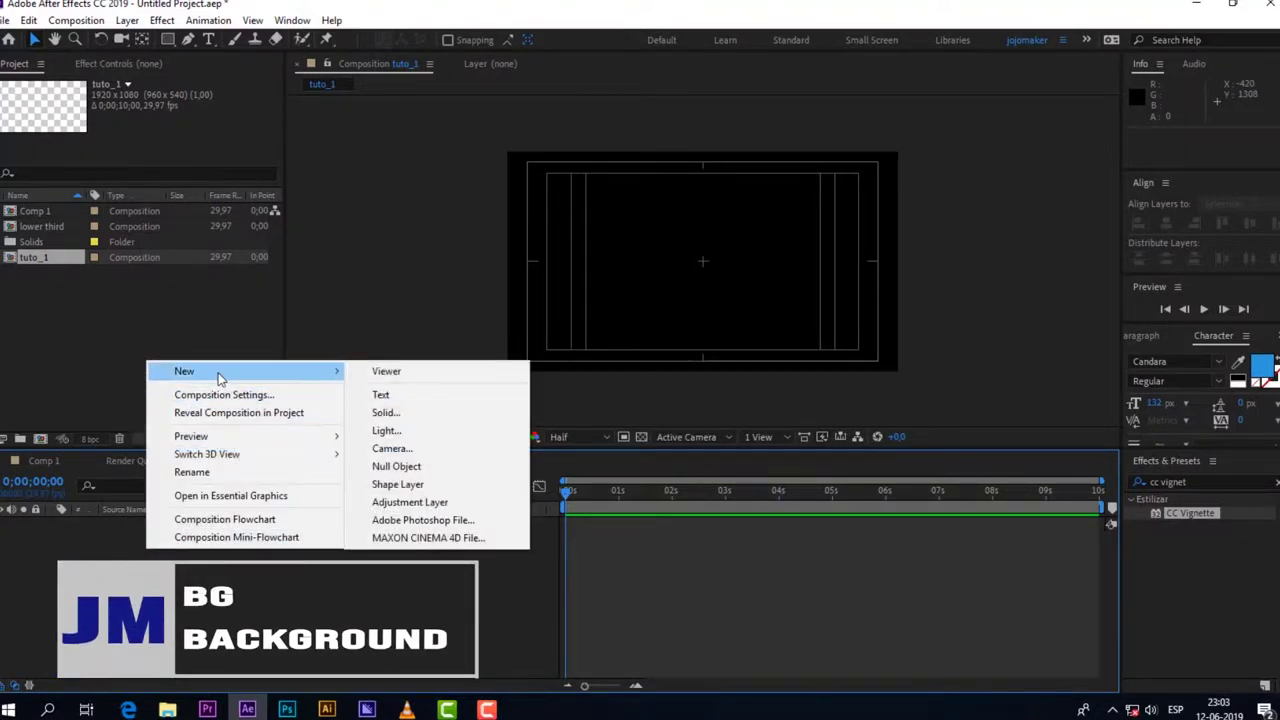
{"action": "left_click", "coordinate": [403, 411]}
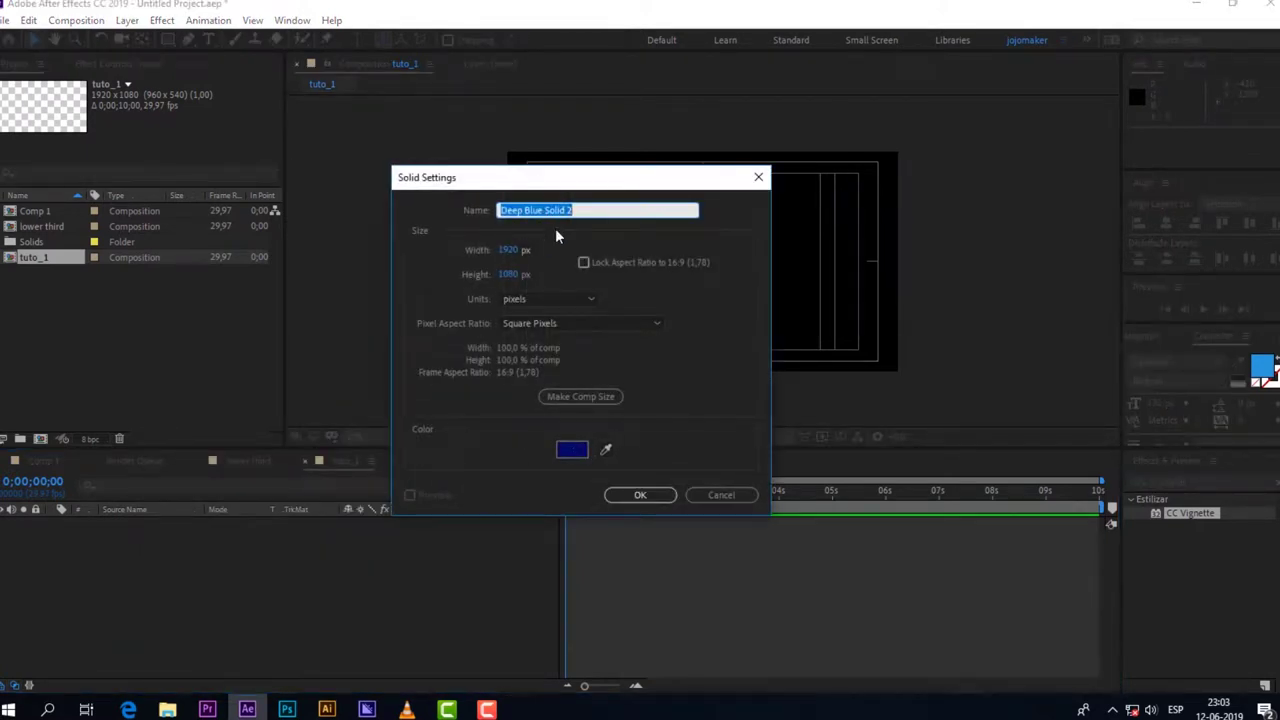
{"action": "type", "text": "BG"}
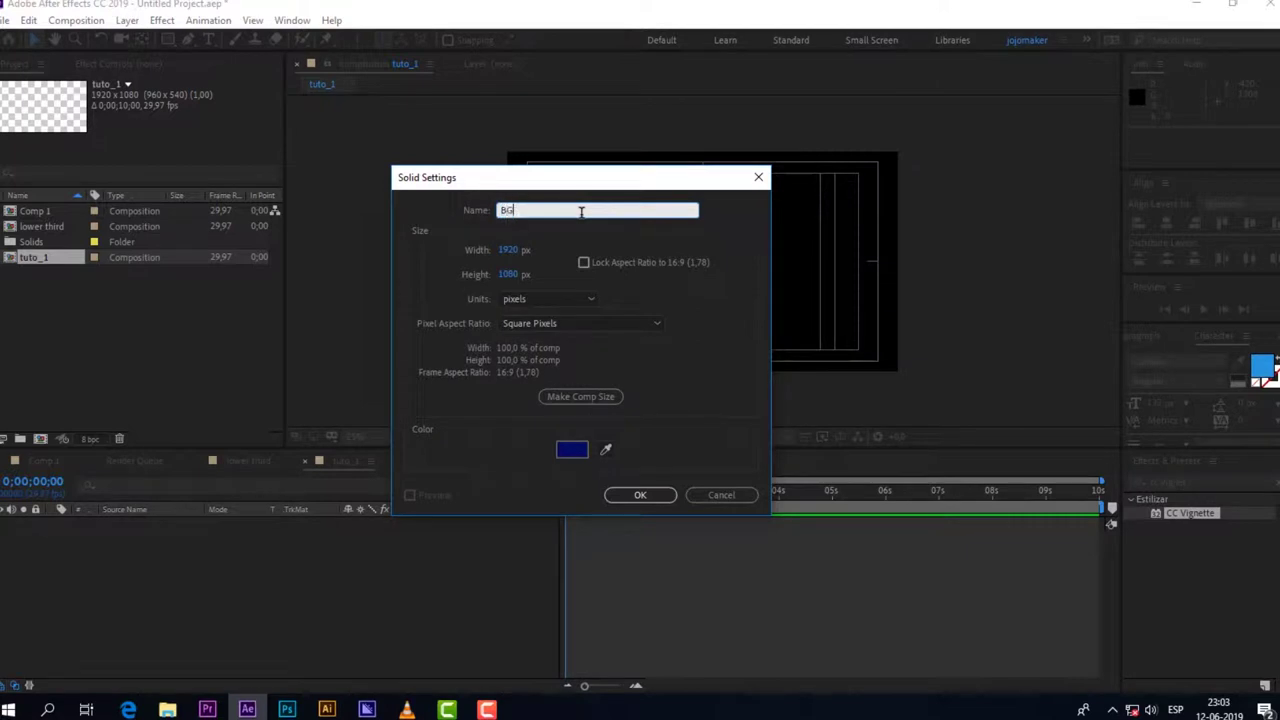
{"action": "left_click", "coordinate": [656, 497]}
{"action": "left_click", "coordinate": [407, 579]}
Step: Apply the CC Vignette effect to the BG layer with Amount 176 and Angle of View 49.5
{"action": "left_click", "coordinate": [144, 527]}
{"action": "right_click", "coordinate": [144, 525]}
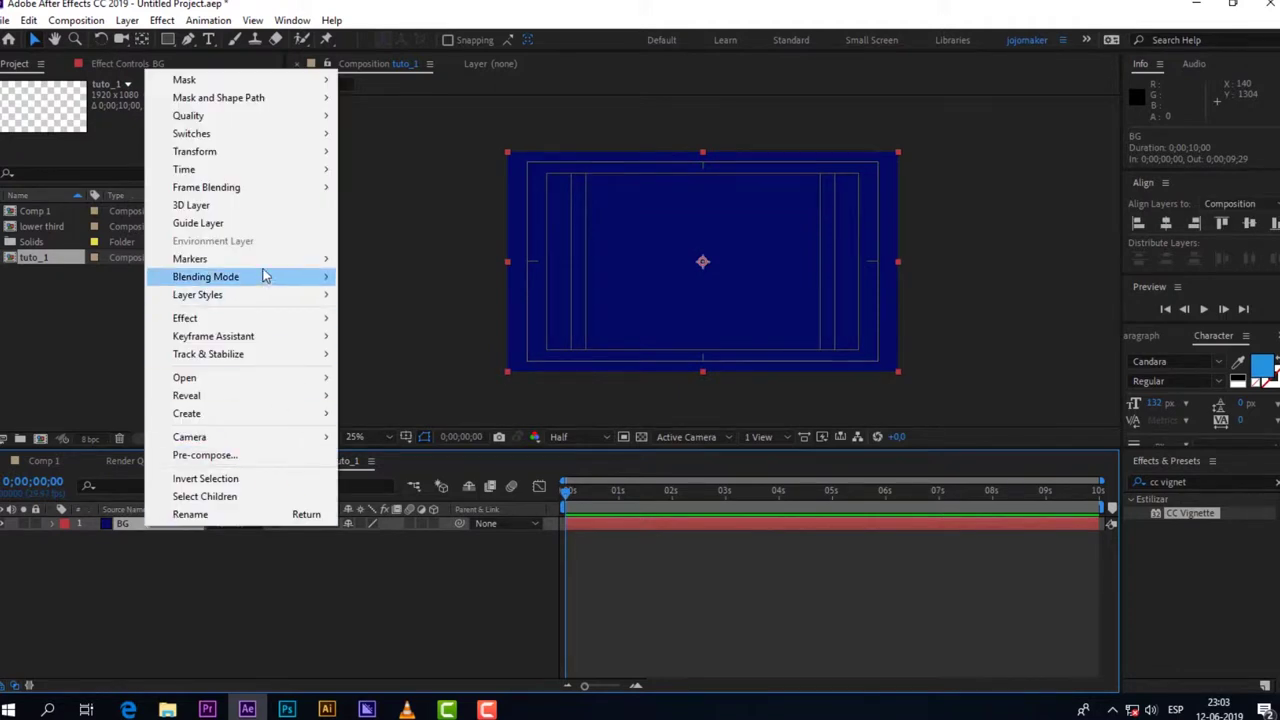
{"action": "mouse_move", "coordinate": [226, 317]}
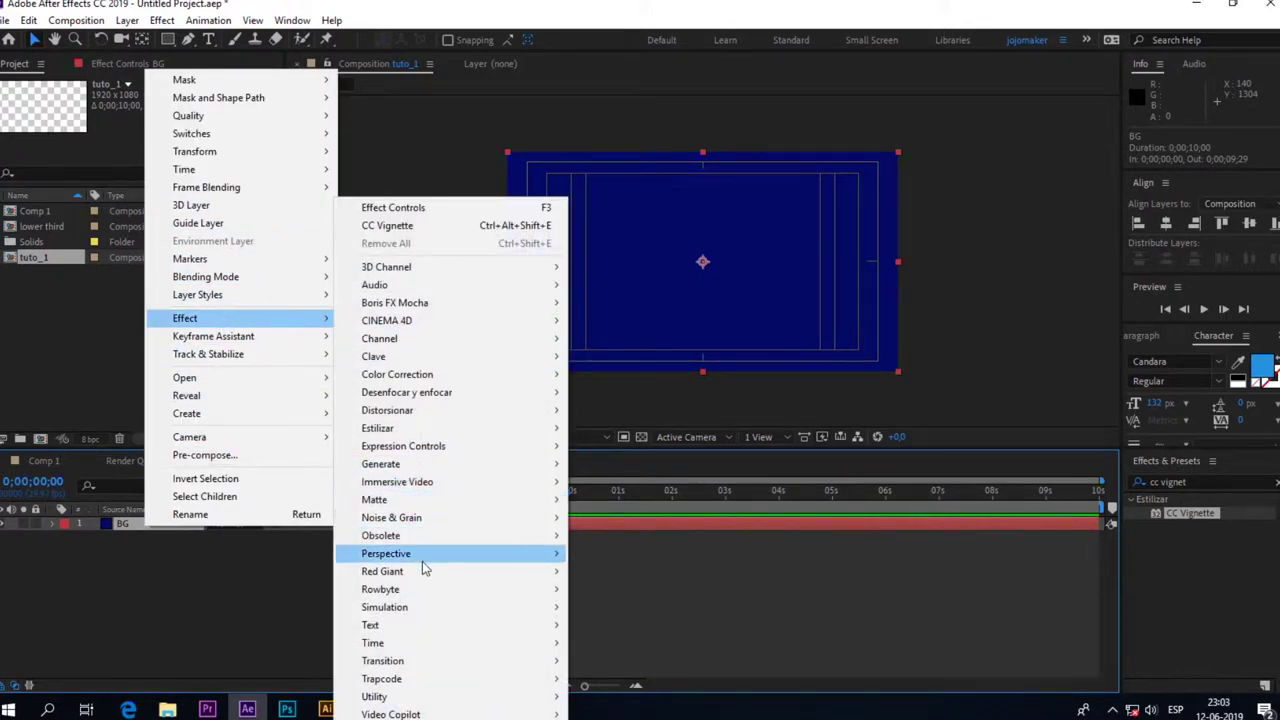
{"action": "mouse_move", "coordinate": [400, 427]}
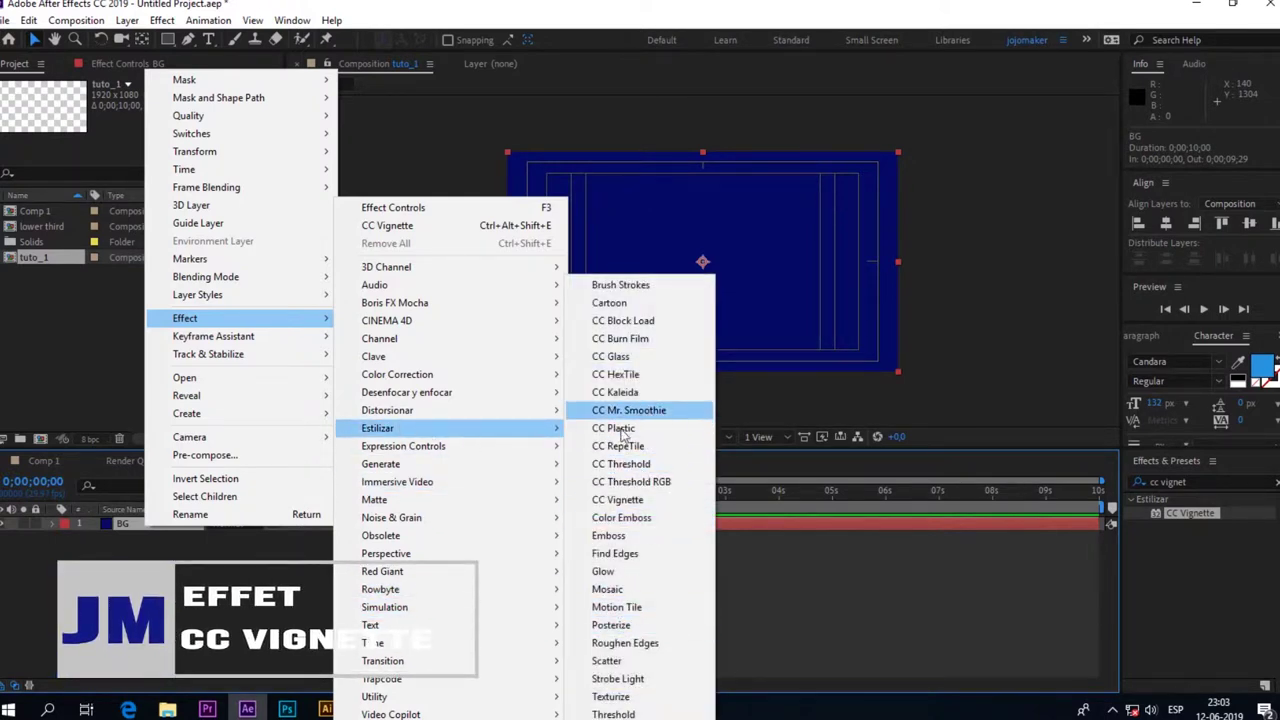
{"action": "left_click", "coordinate": [618, 500]}
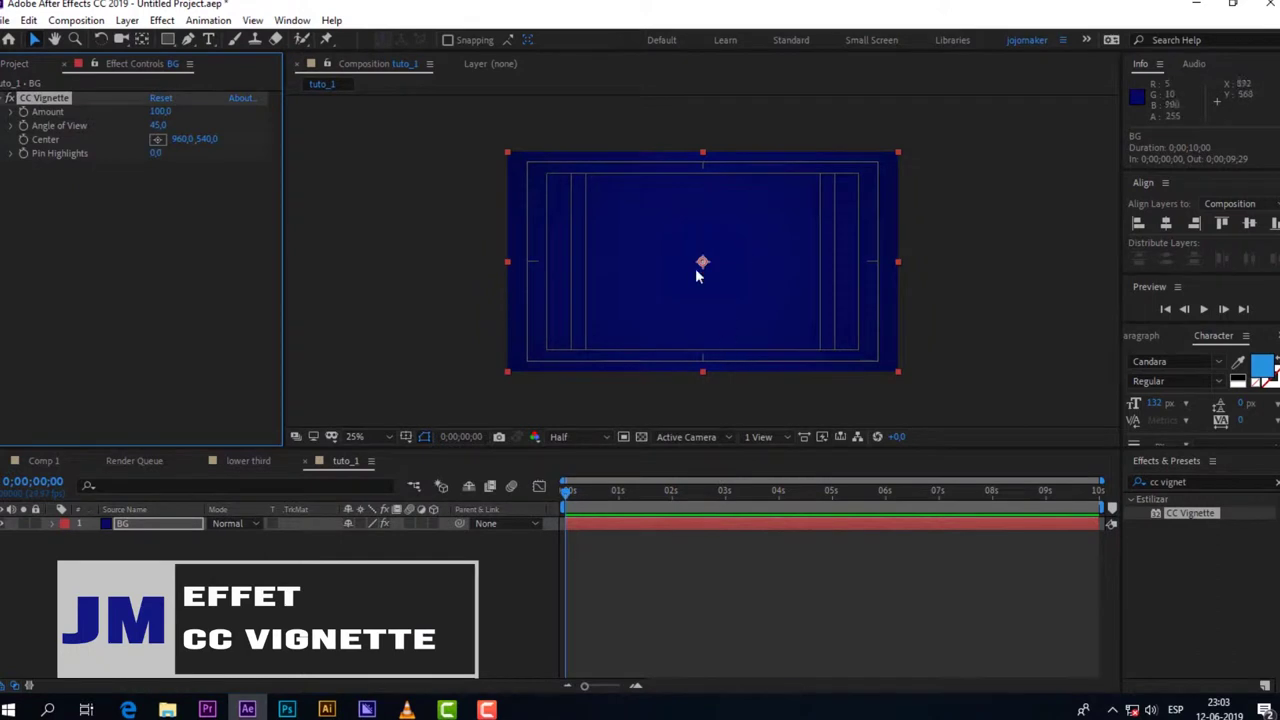
{"action": "left_click_drag", "start_coordinate": [160, 112], "coordinate": [220, 111]}
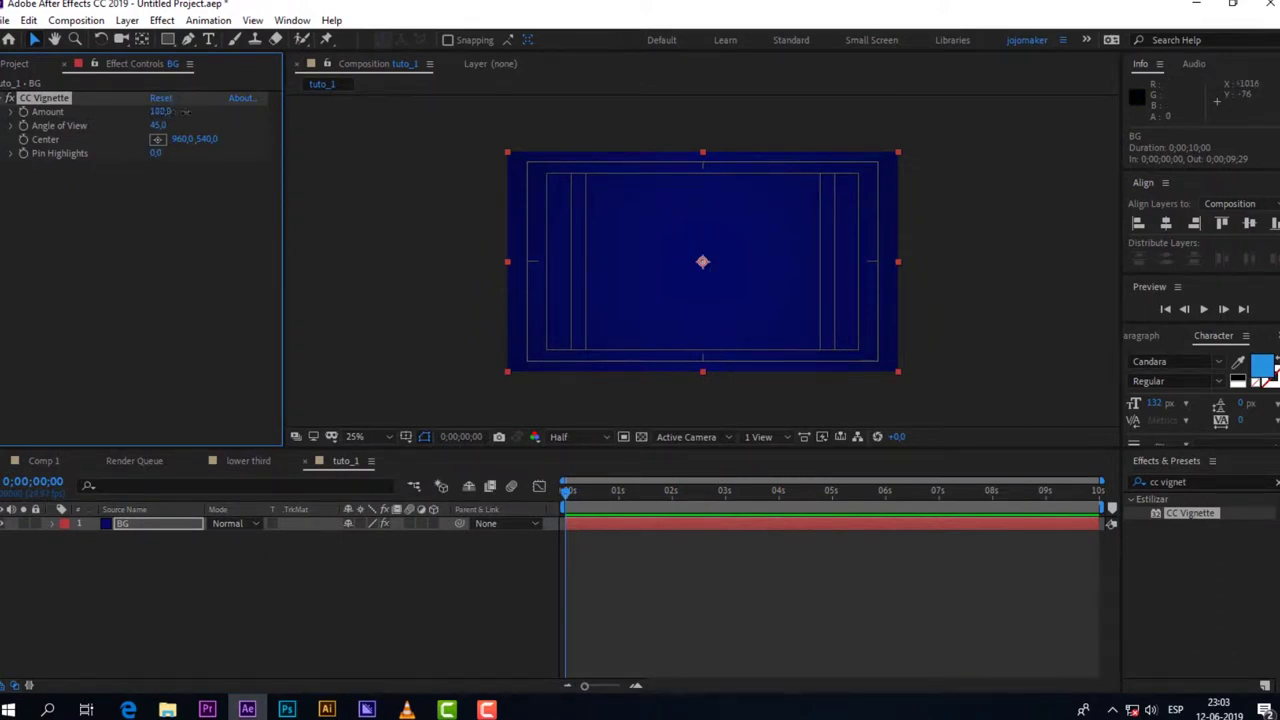
{"action": "left_click_drag", "start_coordinate": [180, 125], "coordinate": [211, 131]}
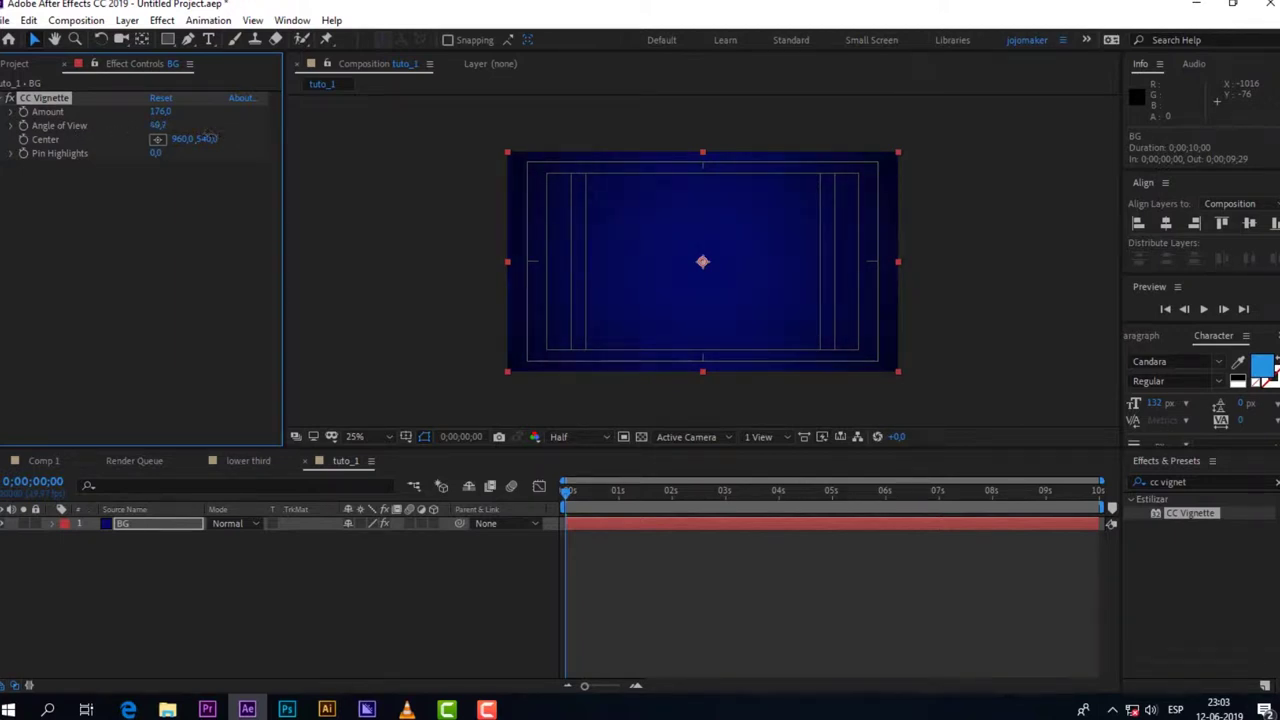
{"action": "left_click", "coordinate": [582, 588]}
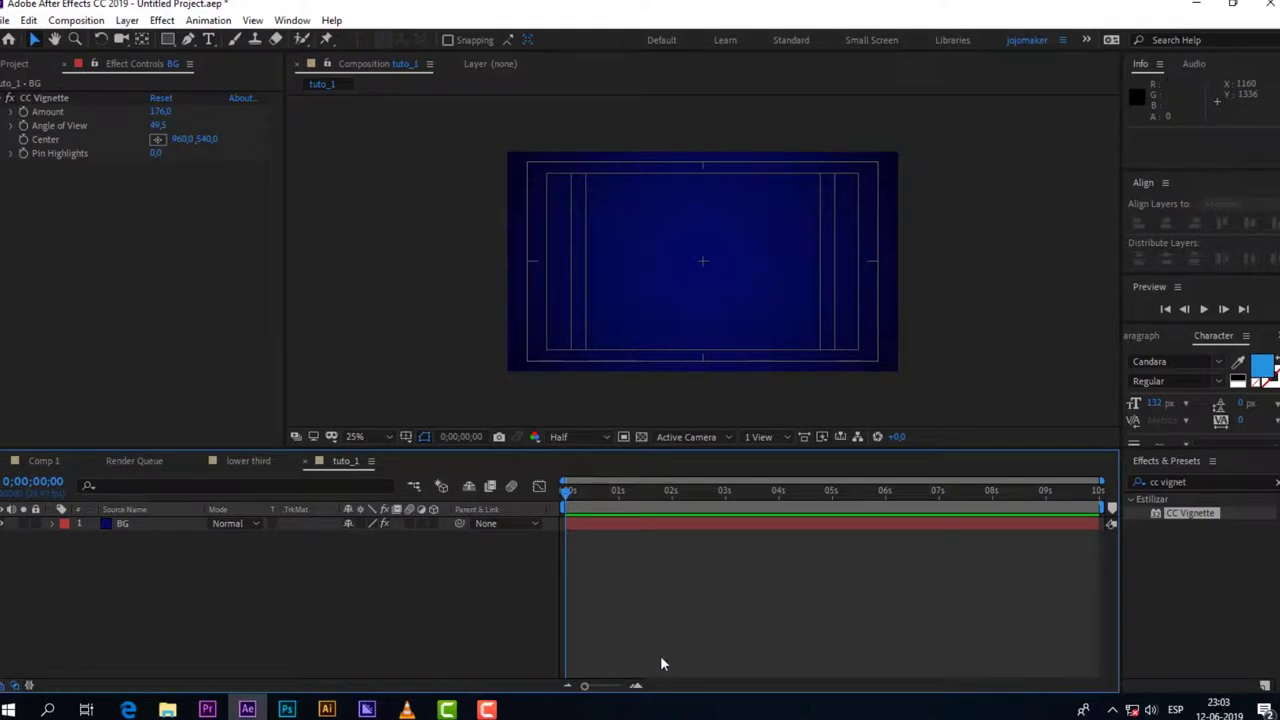
Step: Lock the BG layer
{"action": "left_click", "coordinate": [140, 524]}
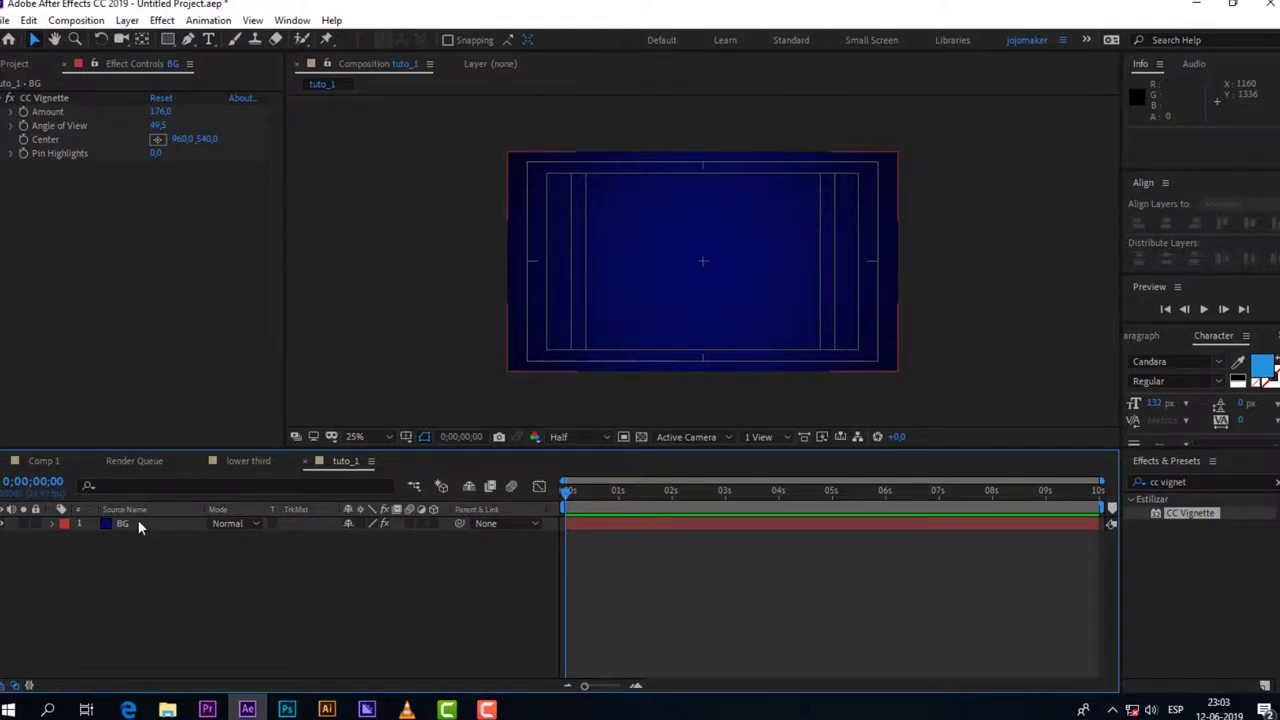
{"action": "left_click", "coordinate": [35, 523]}
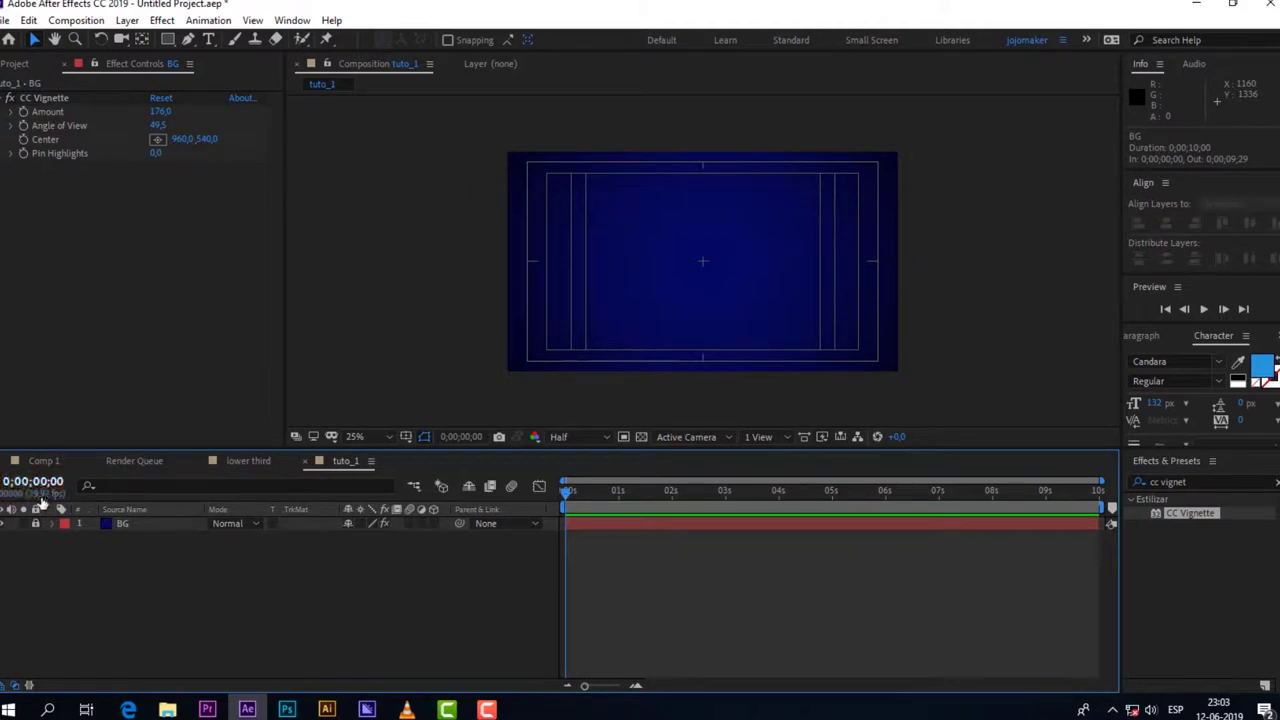
{"action": "left_click", "coordinate": [152, 533]}
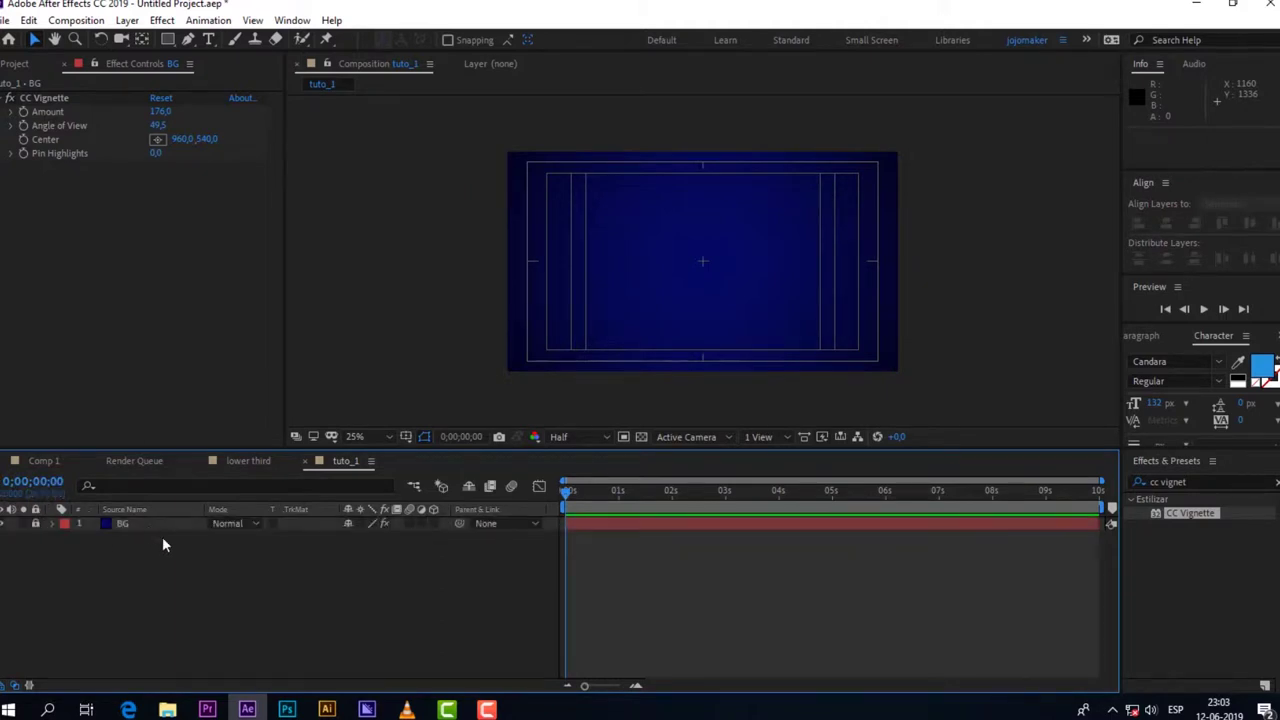
{"action": "right_click", "coordinate": [152, 582]}
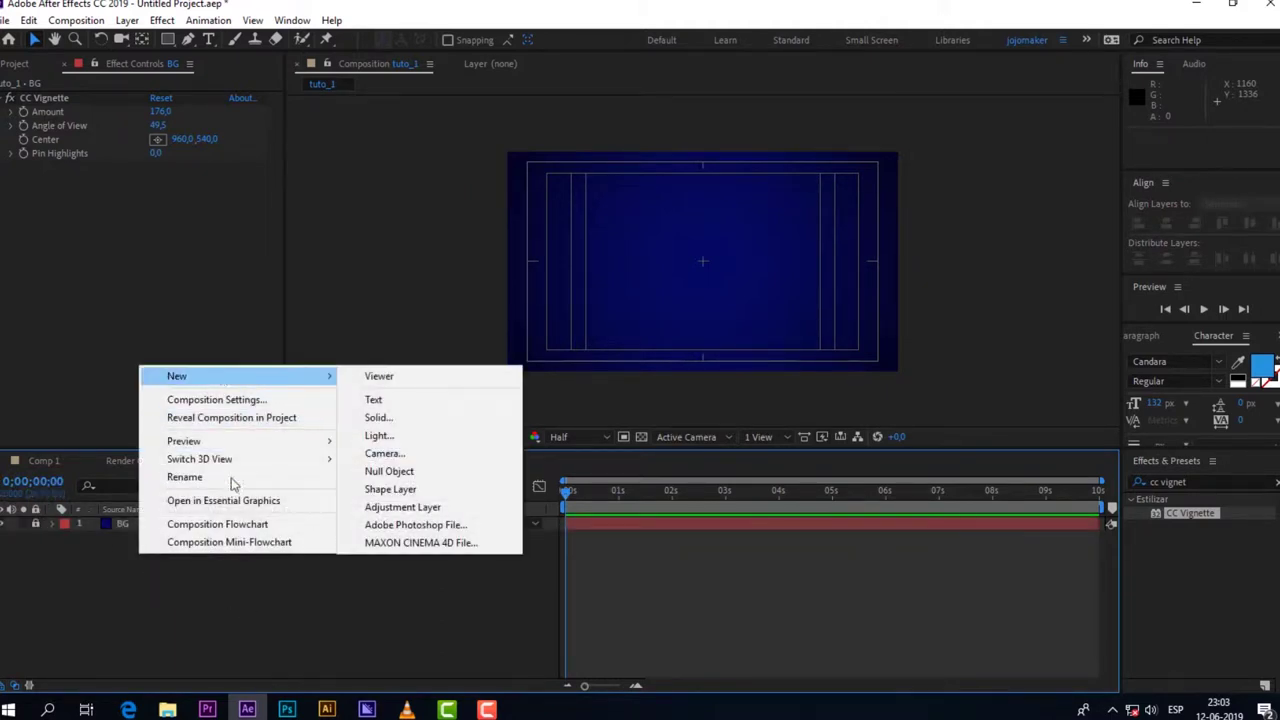
{"action": "left_click", "coordinate": [209, 603]}
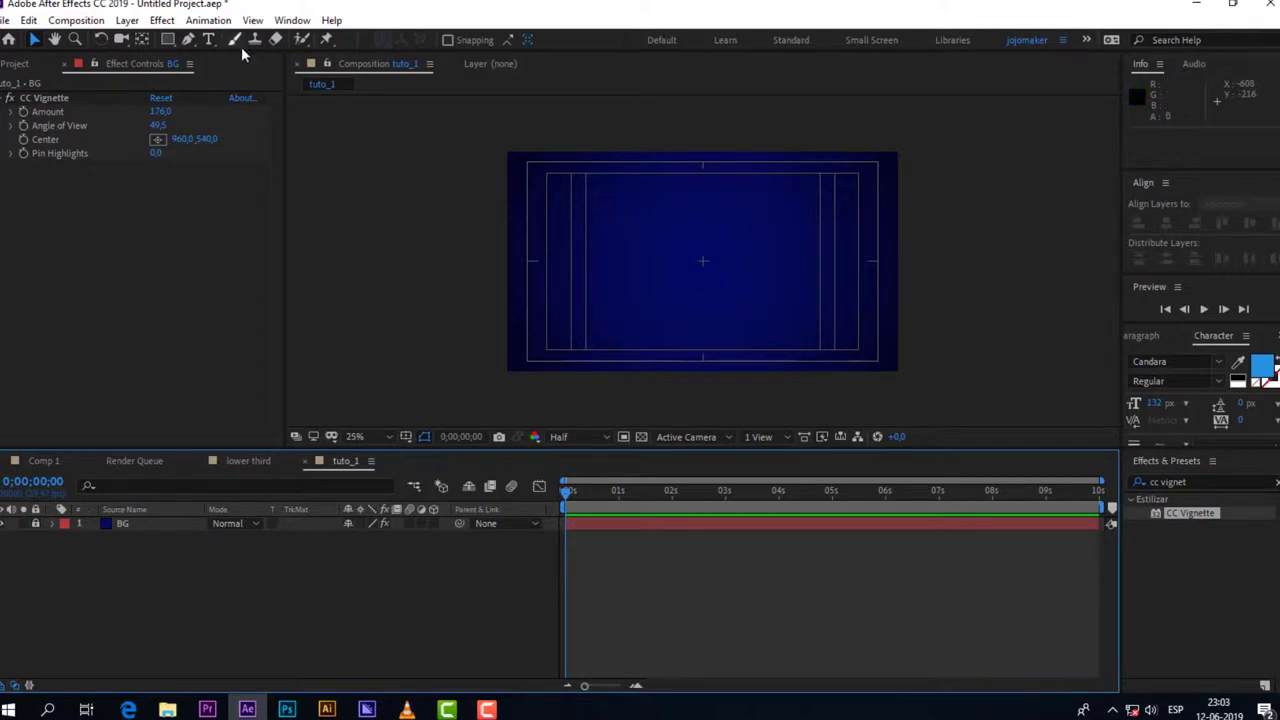
Step: Set up the Pen tool with no fill and a white 10 px stroke
{"action": "left_click", "coordinate": [189, 40]}
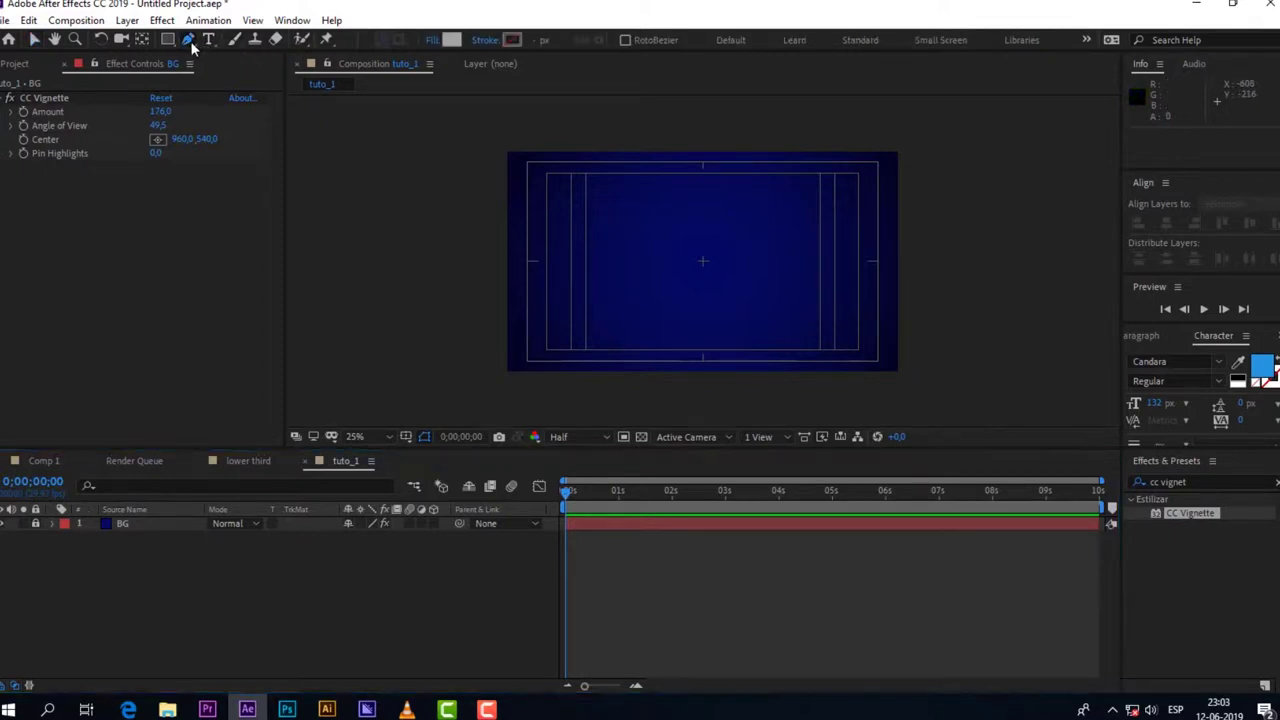
{"action": "left_click", "coordinate": [432, 41]}
{"action": "left_click", "coordinate": [557, 305]}
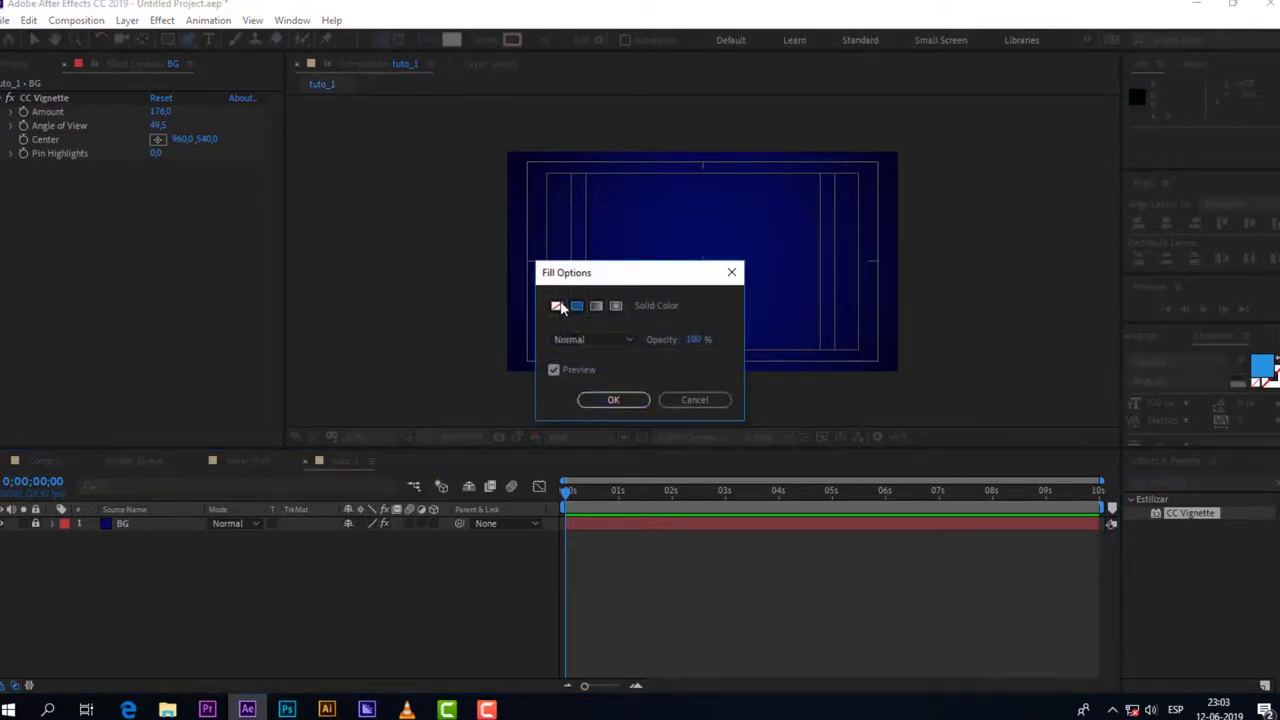
{"action": "left_click", "coordinate": [613, 399]}
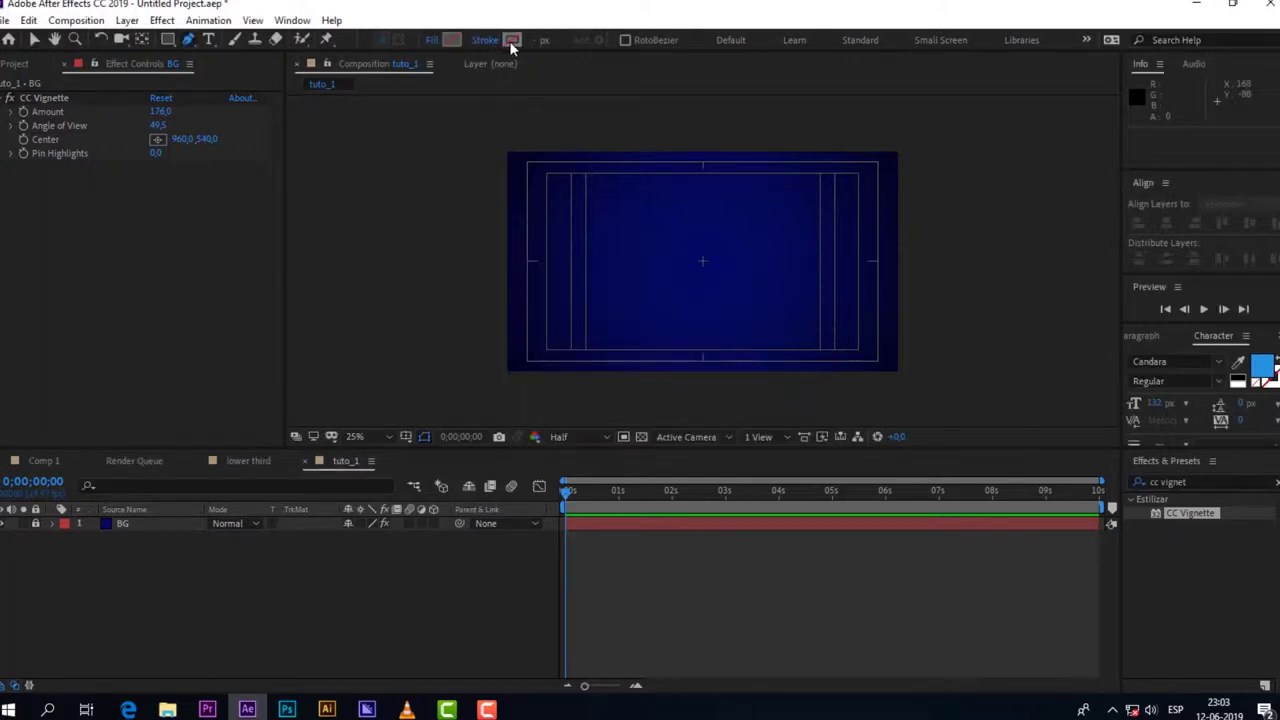
{"action": "left_click", "coordinate": [511, 41]}
{"action": "key", "text": "Return"}
{"action": "key", "text": "period"}
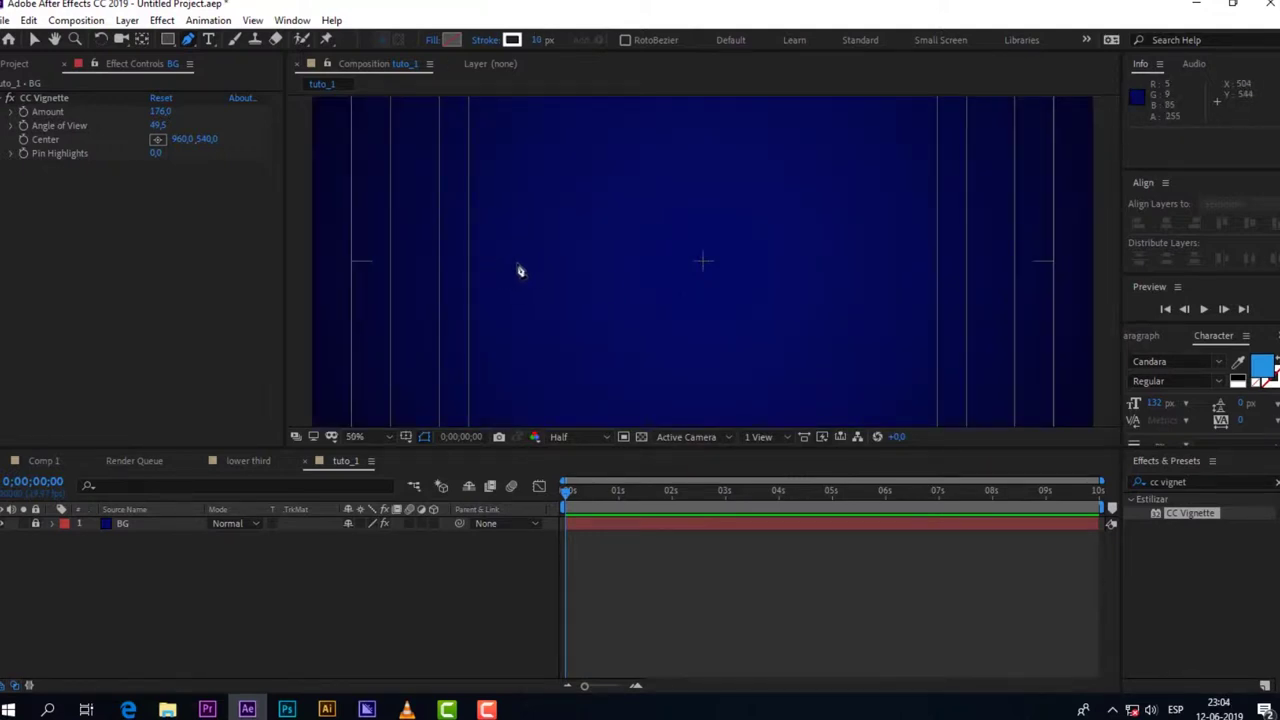
Step: Draw a straight, nearly horizontal line about 890 px long across the middle of the composition as a new shape layer
{"action": "left_click", "coordinate": [516, 263]}
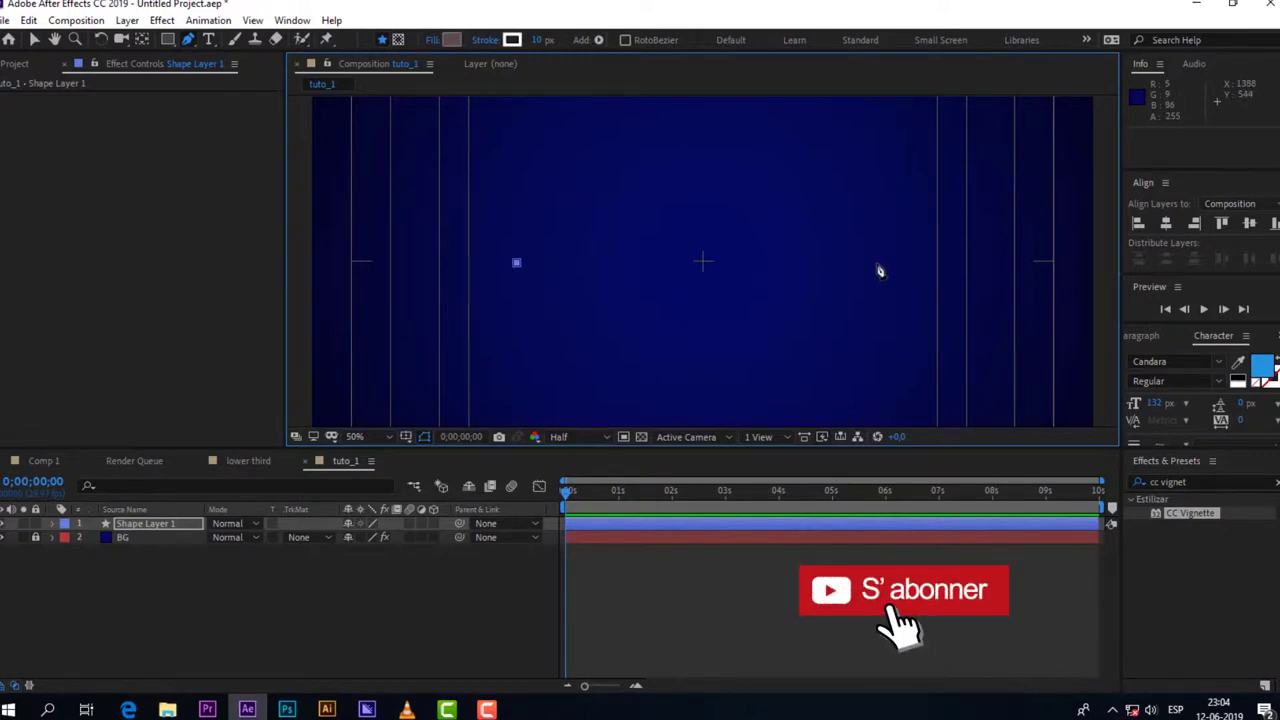
{"action": "left_click", "coordinate": [877, 263]}
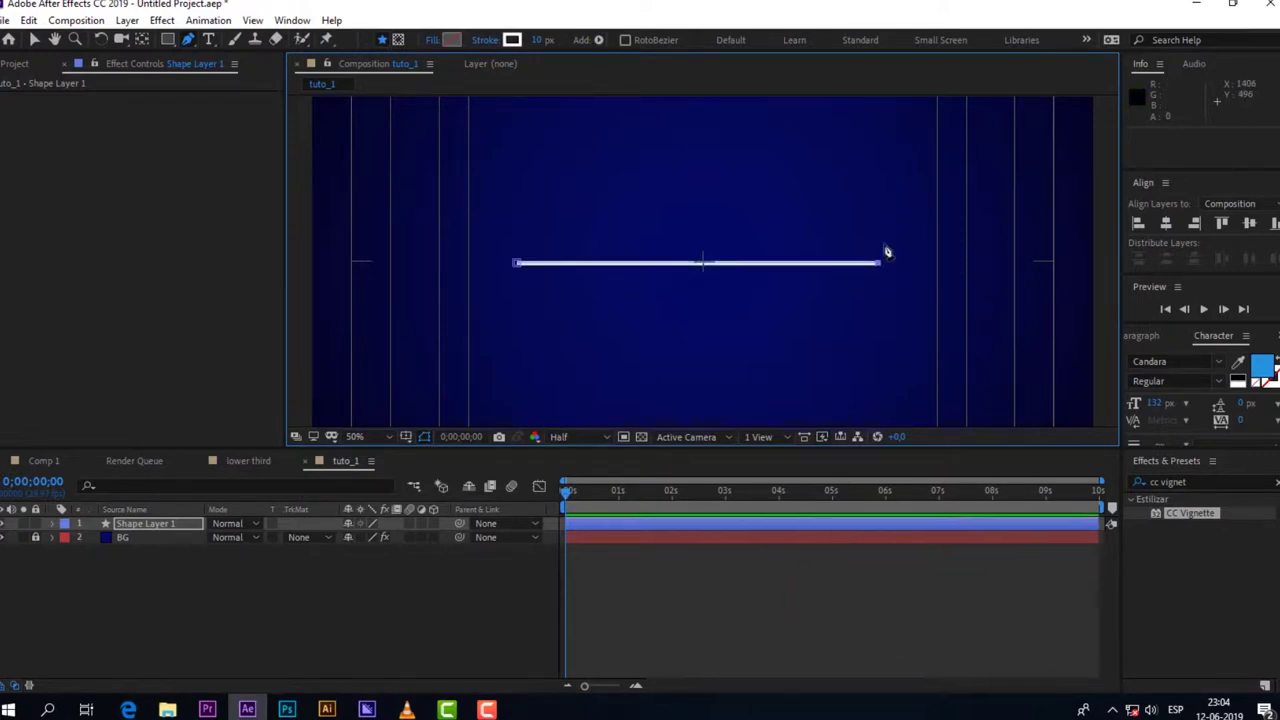
{"action": "left_click", "coordinate": [34, 42]}
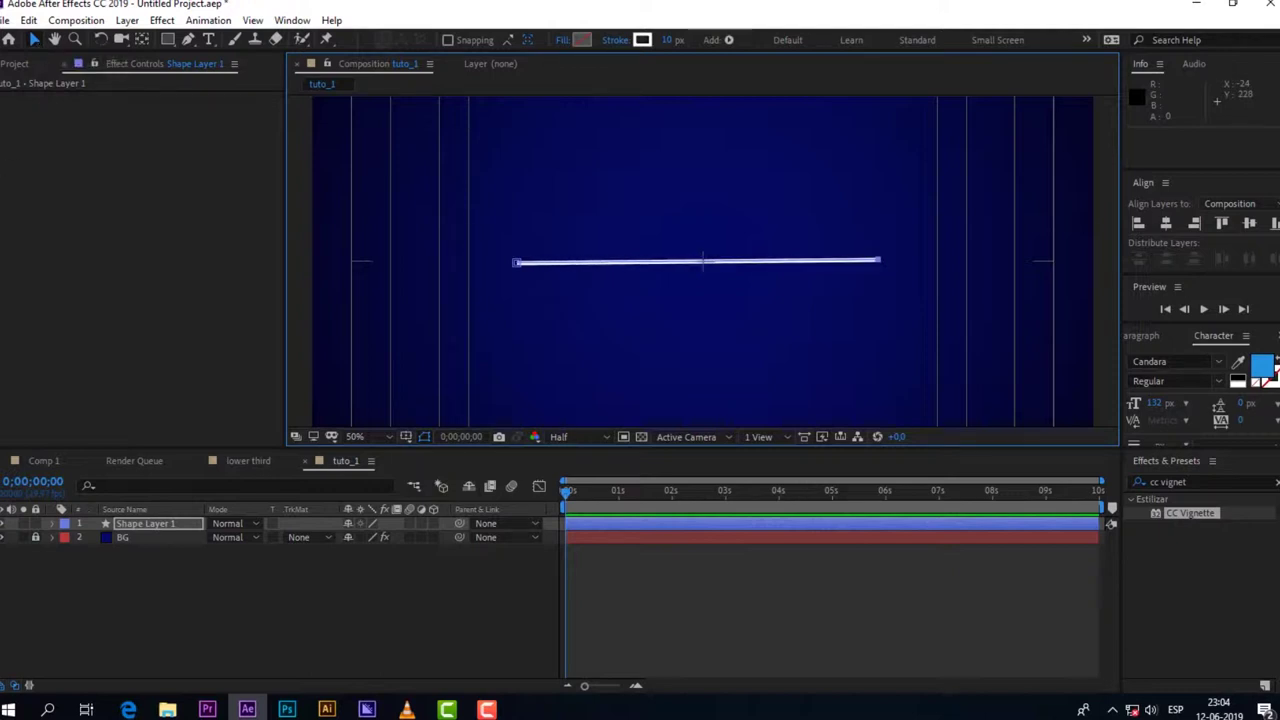
{"action": "left_click", "coordinate": [423, 576]}
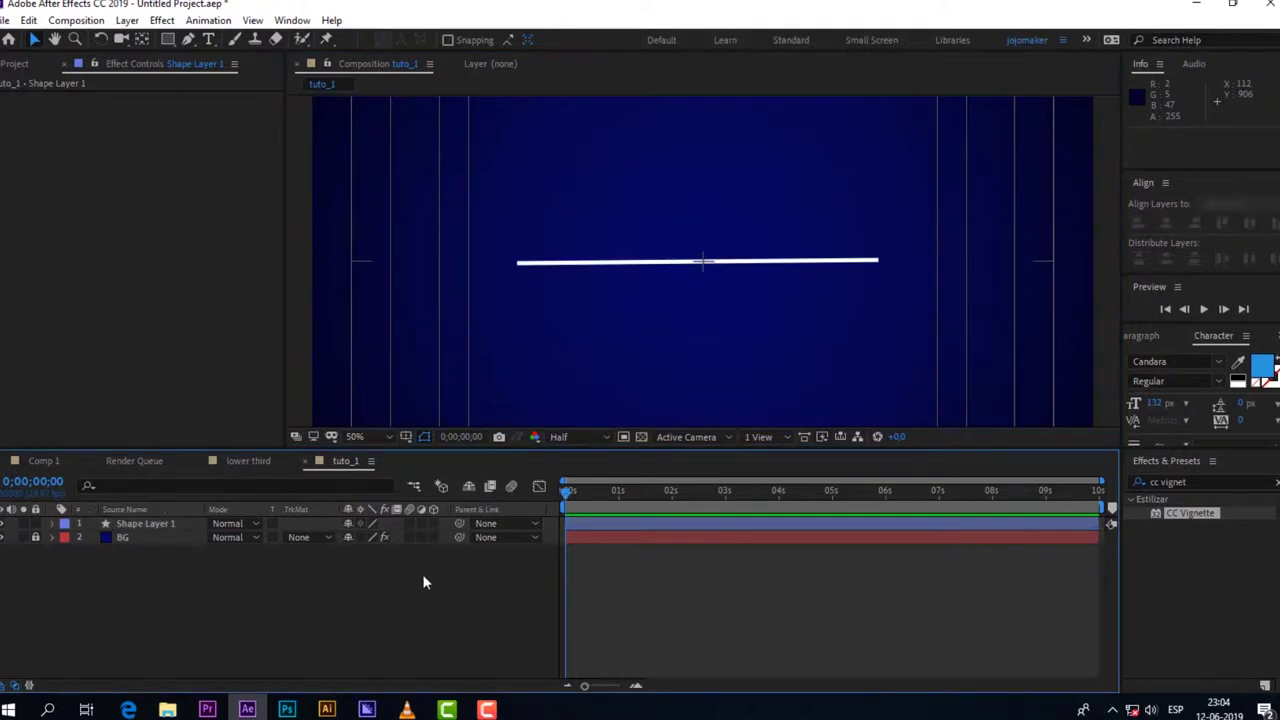
Step: Centre the line's shape layer horizontally in the composition and check both of its ends up close
{"action": "left_click", "coordinate": [723, 264]}
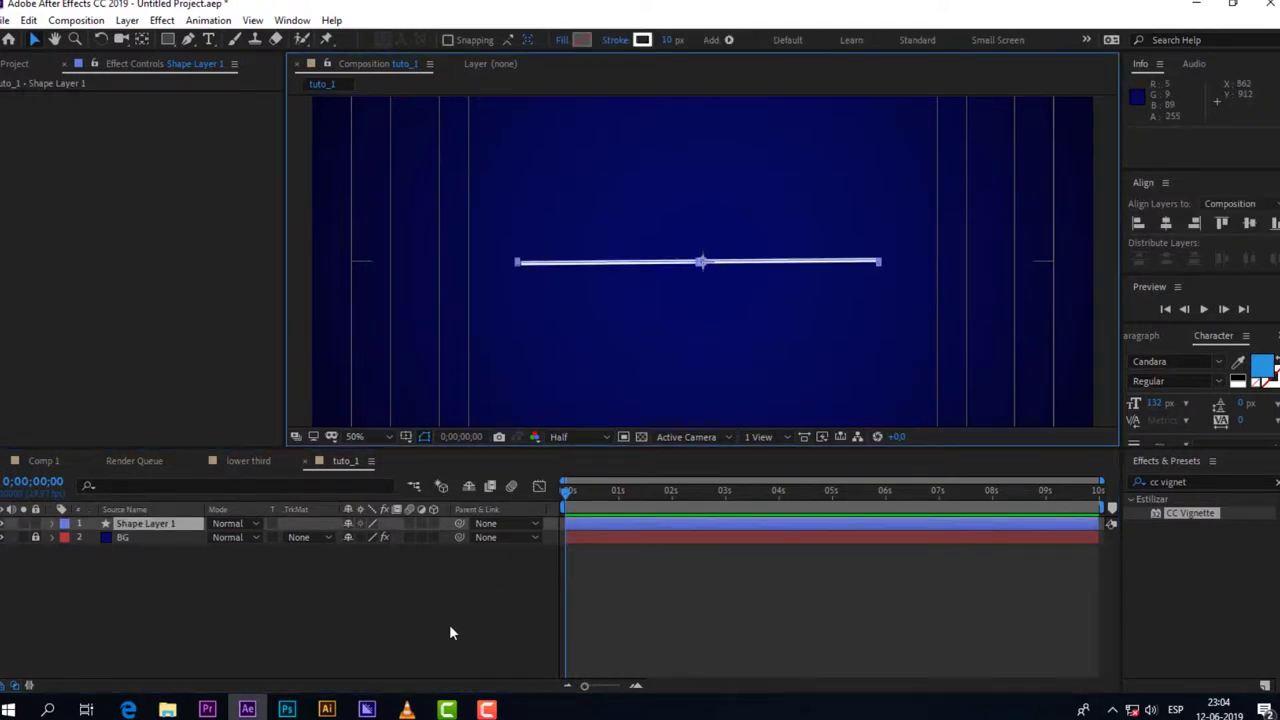
{"action": "left_click", "coordinate": [1166, 223]}
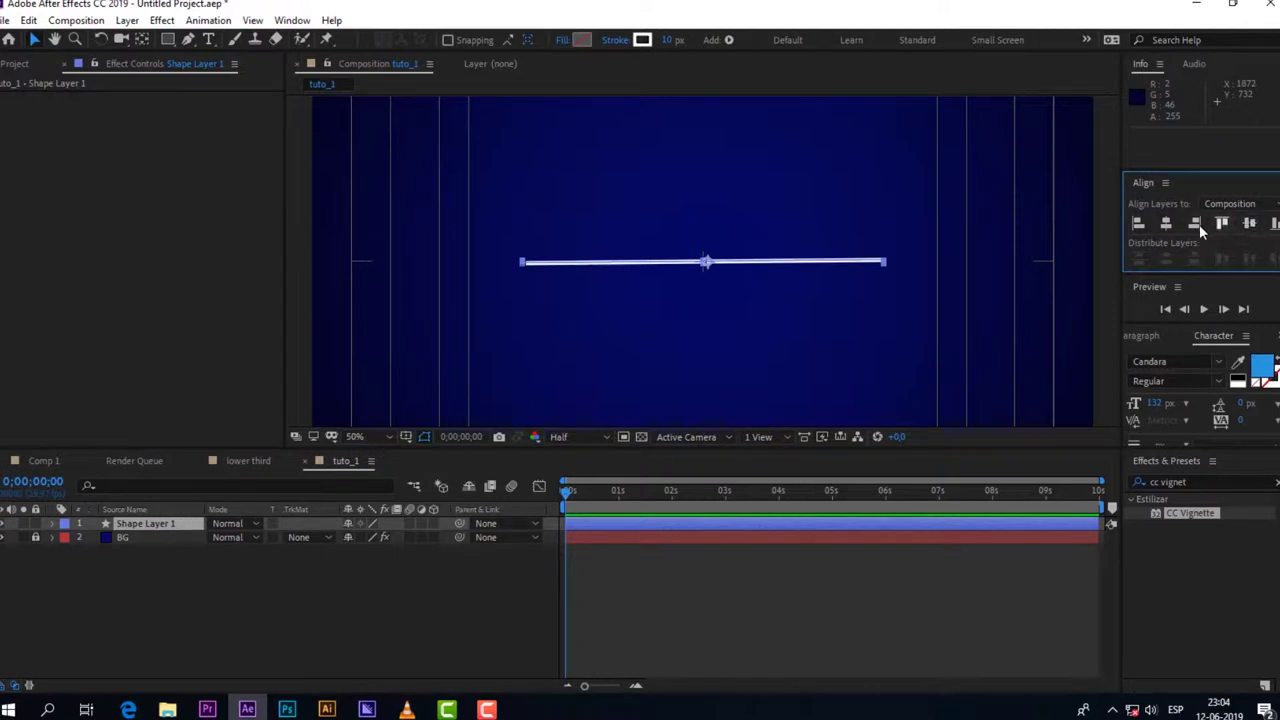
{"action": "scroll", "coordinate": [750, 226], "scroll_direction": "down", "scroll_amount": 6}
{"action": "scroll", "coordinate": [747, 220], "scroll_direction": "up", "scroll_amount": 6}
{"action": "scroll", "coordinate": [745, 222], "scroll_direction": "down", "scroll_amount": 2}
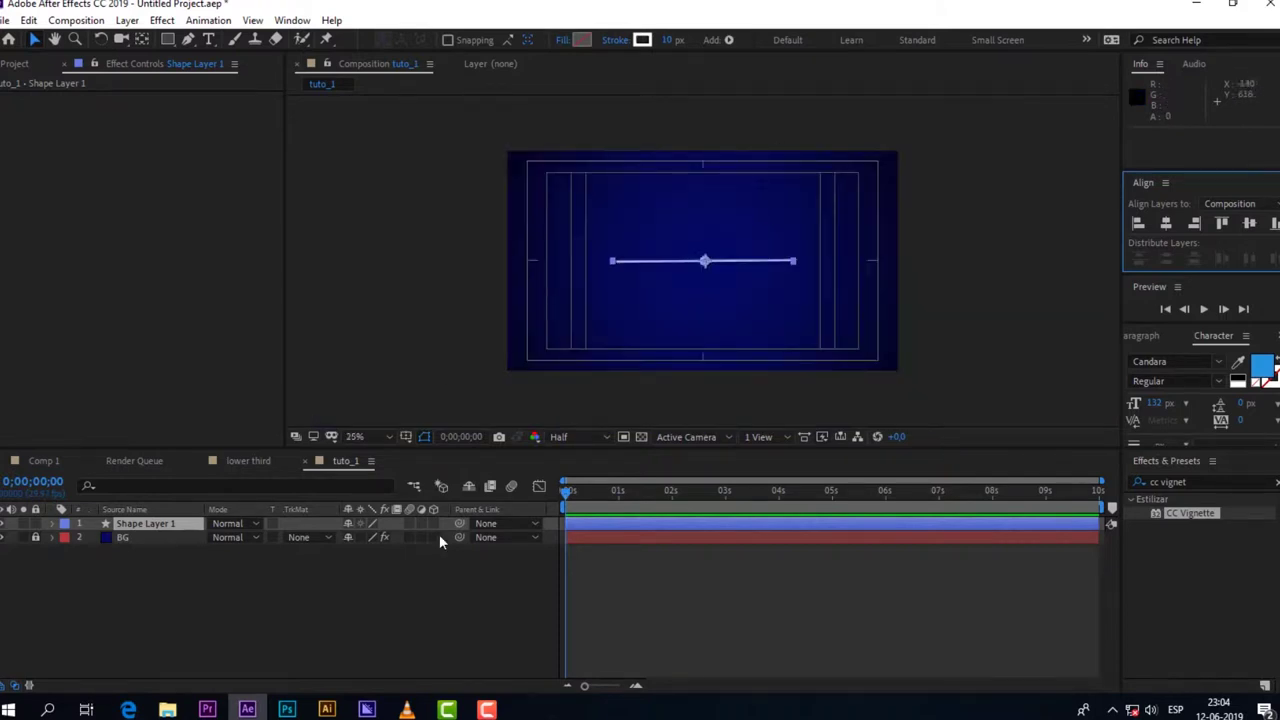
{"action": "left_click", "coordinate": [443, 576]}
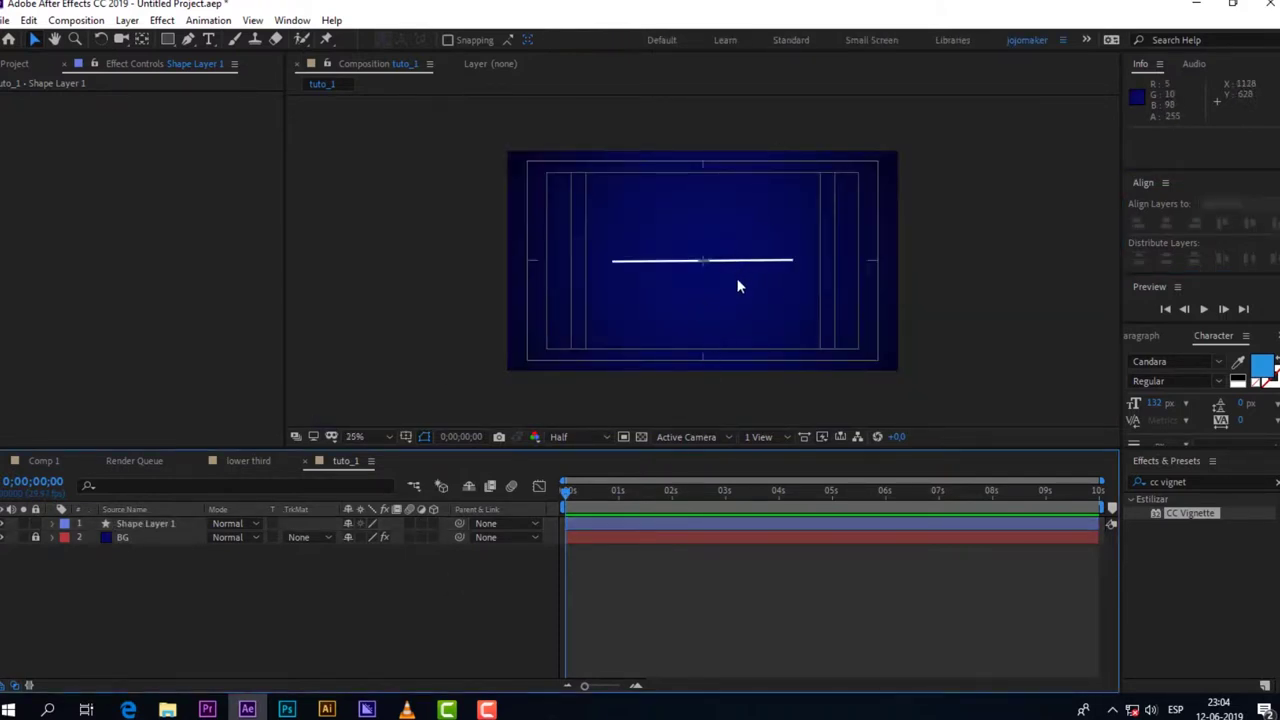
{"action": "scroll", "coordinate": [751, 265], "scroll_direction": "up", "scroll_amount": 4}
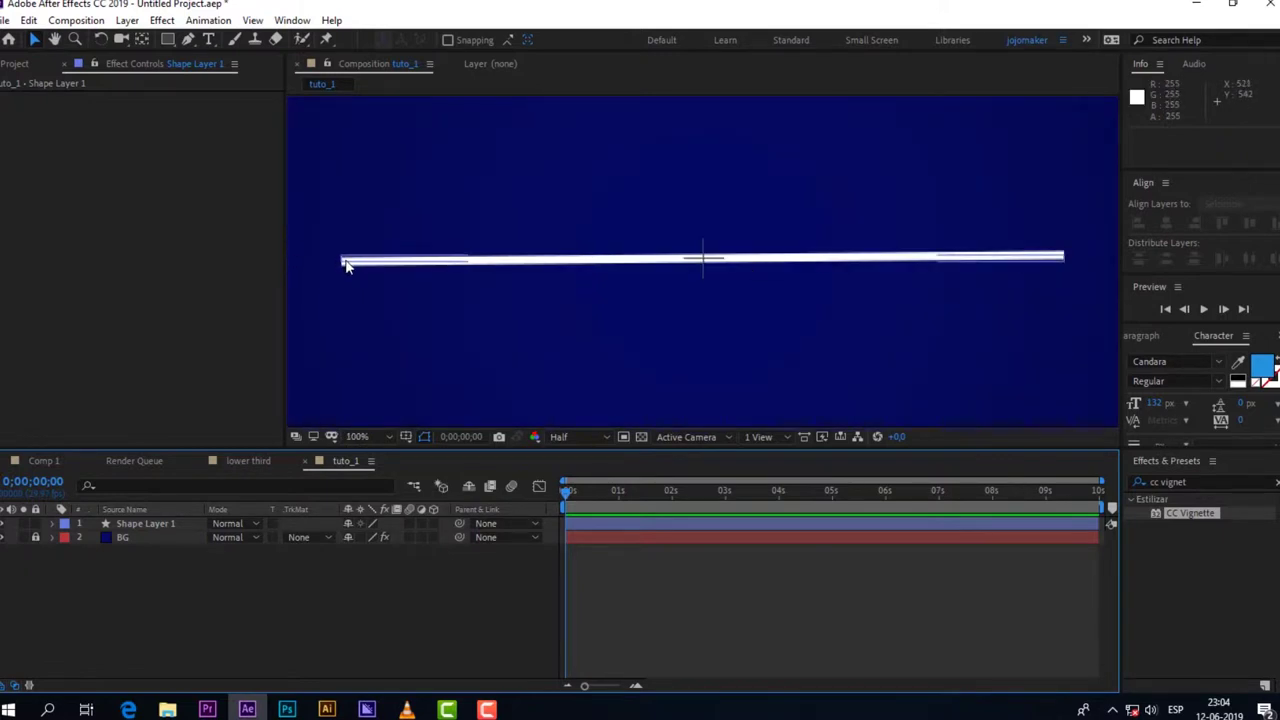
{"action": "scroll", "coordinate": [347, 265], "scroll_direction": "down", "scroll_amount": 2}
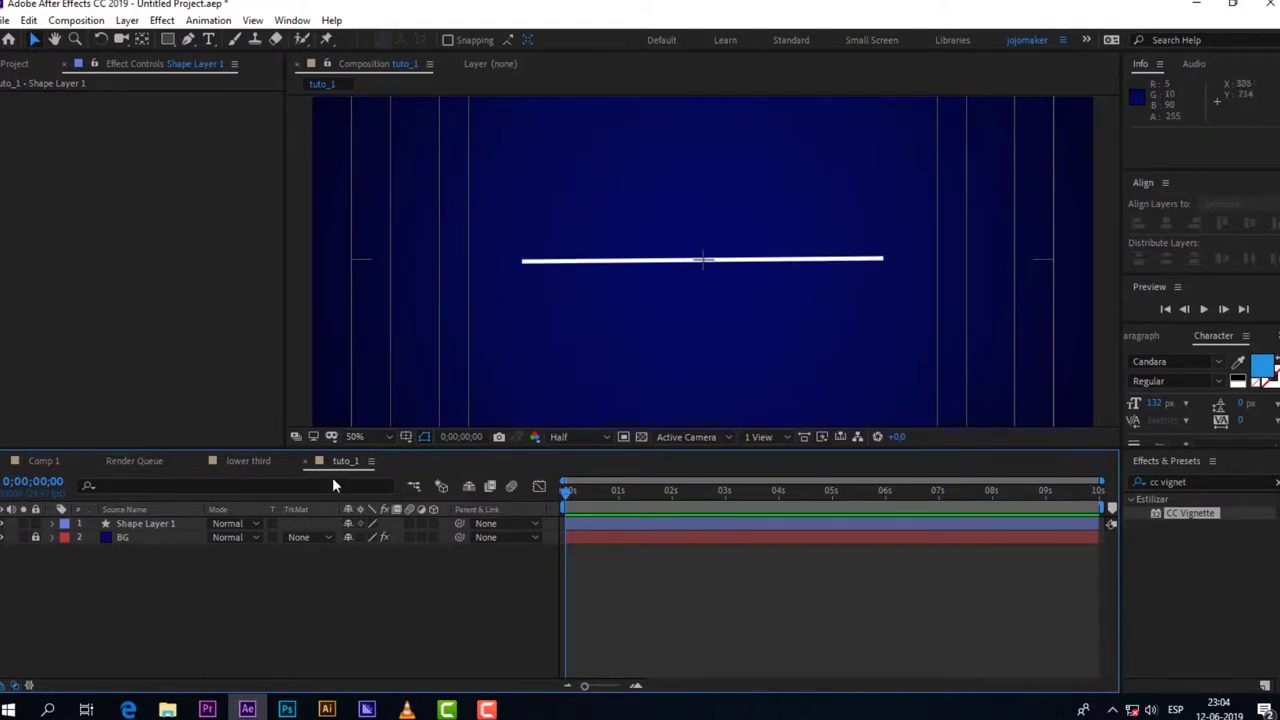
Step: Set the Line Cap of Shape Layer 1's stroke to Round Cap
{"action": "left_click", "coordinate": [160, 524]}
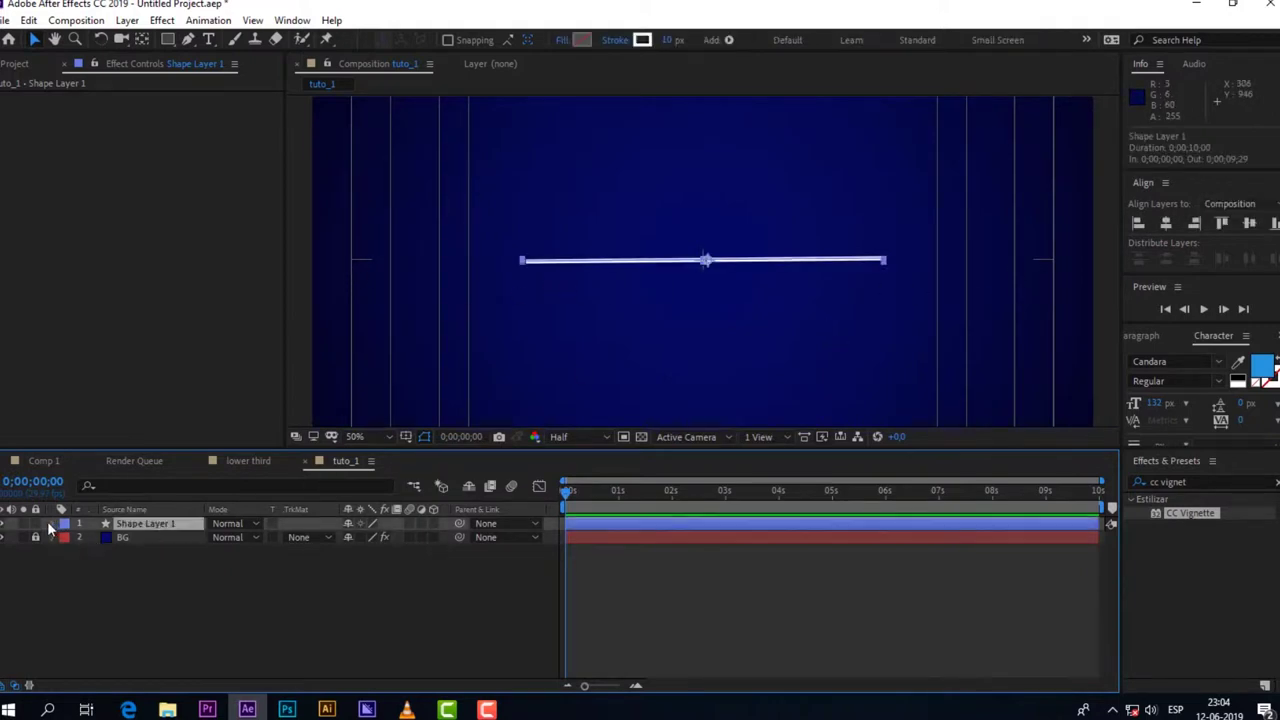
{"action": "left_click", "coordinate": [50, 523]}
{"action": "left_click", "coordinate": [65, 540]}
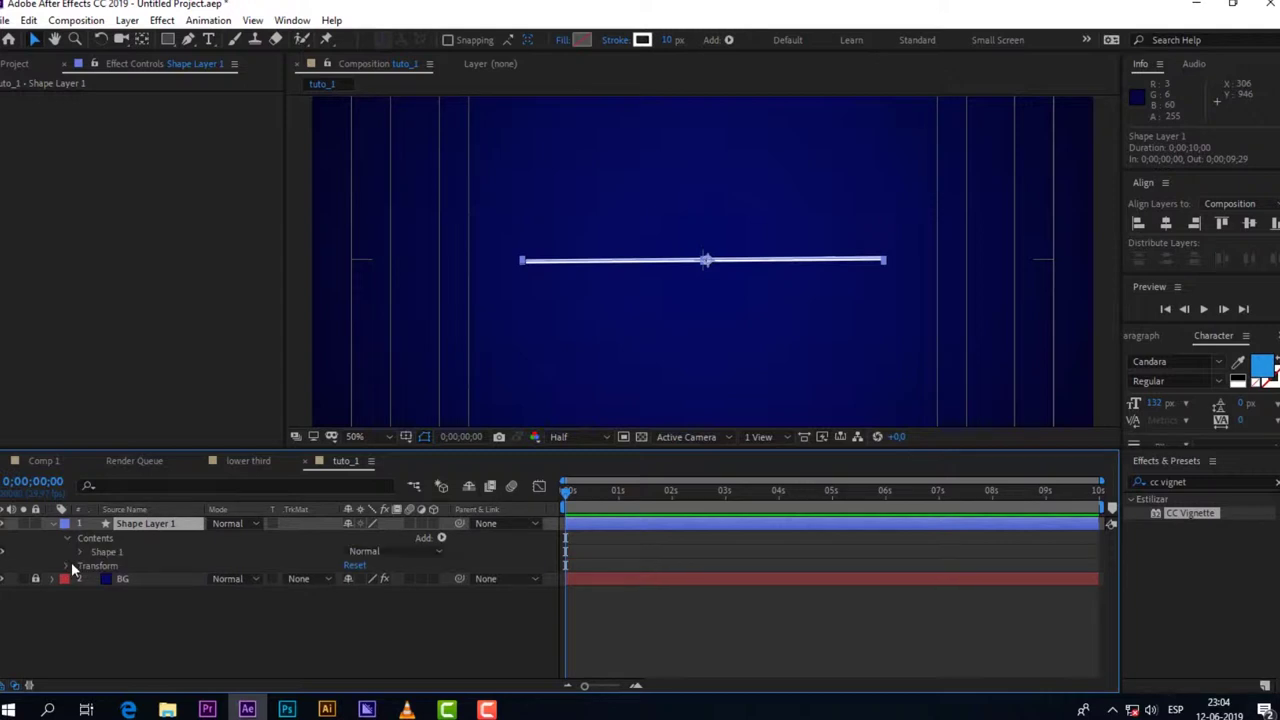
{"action": "left_click", "coordinate": [77, 552]}
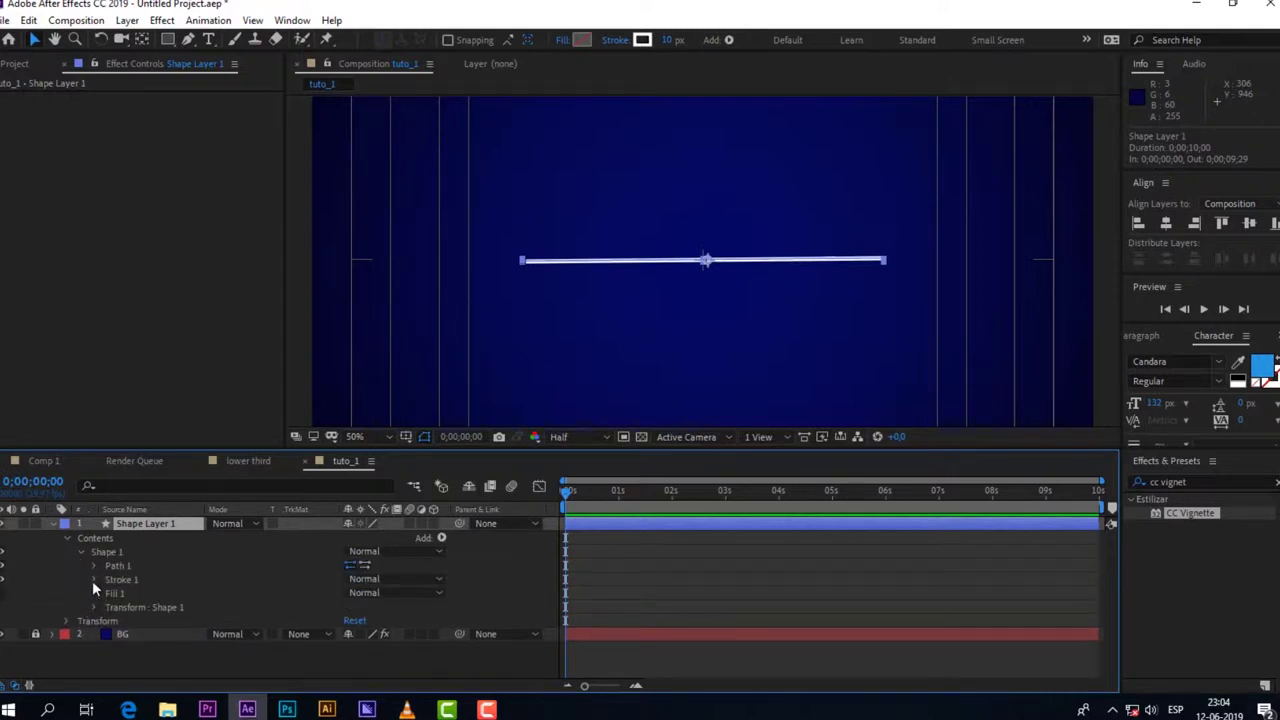
{"action": "left_click", "coordinate": [93, 579]}
{"action": "scroll", "coordinate": [156, 616], "scroll_direction": "down", "scroll_amount": 1}
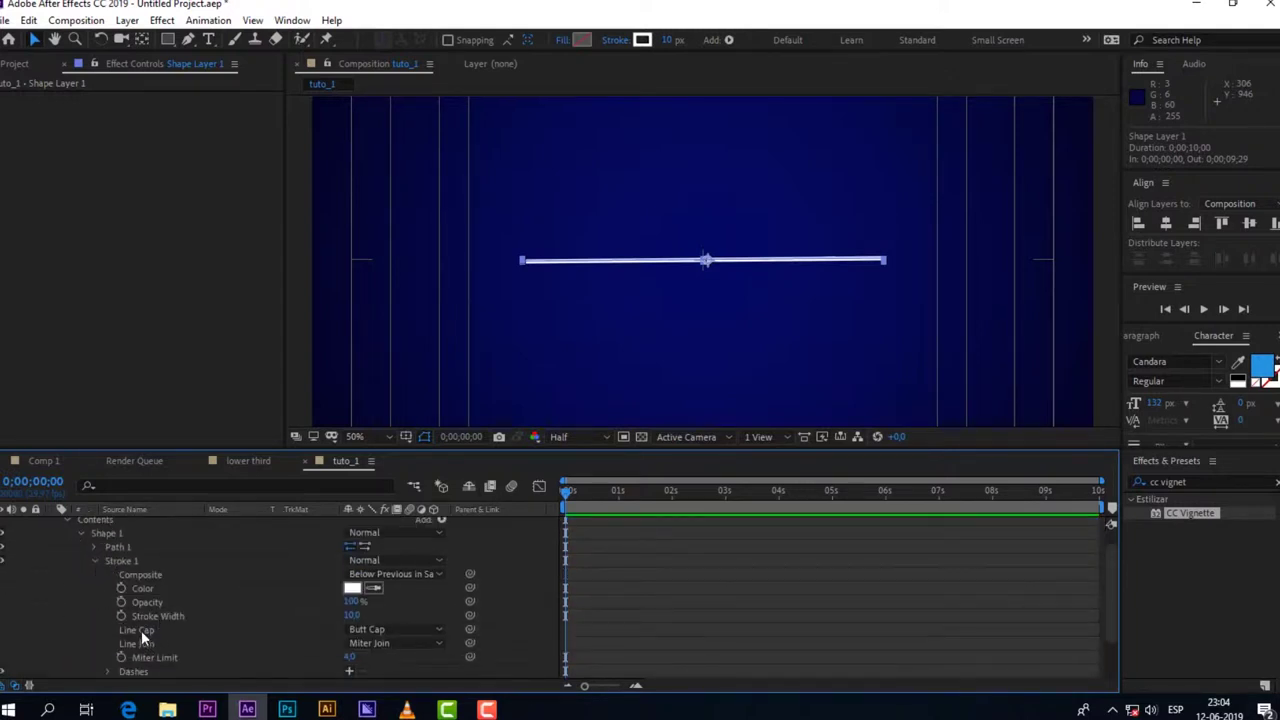
{"action": "left_click", "coordinate": [141, 630]}
{"action": "left_click", "coordinate": [398, 630]}
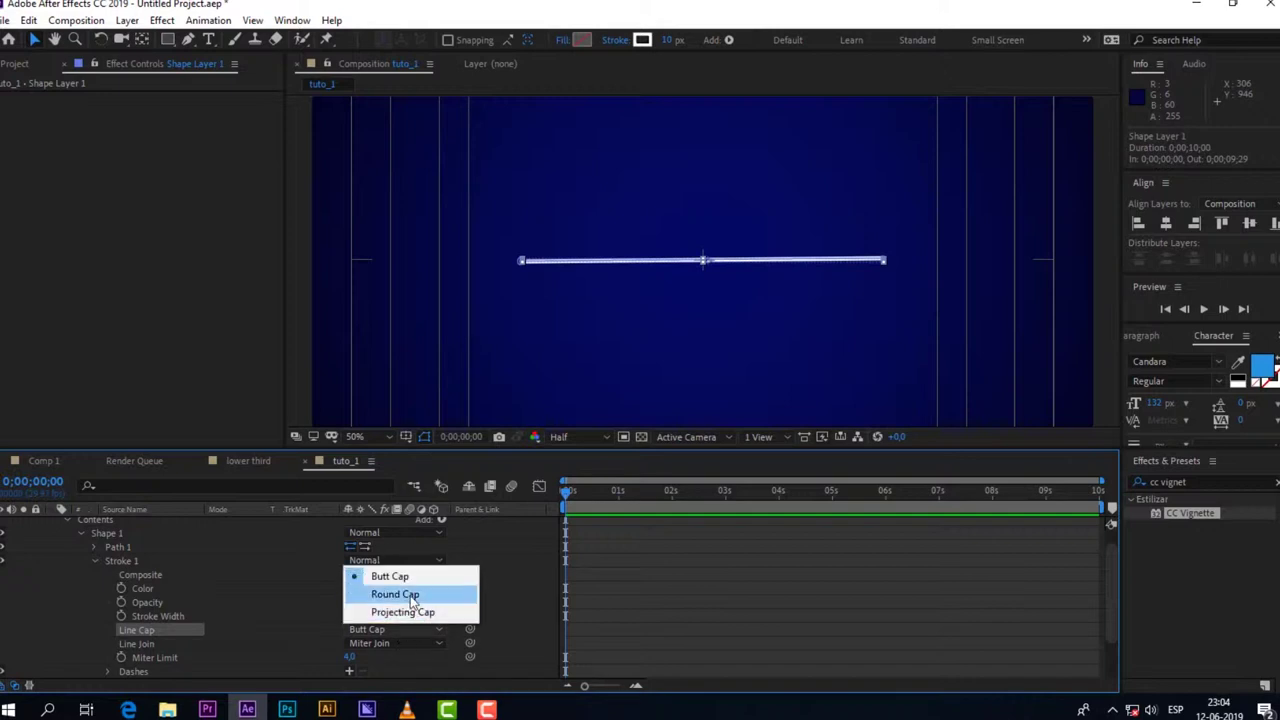
{"action": "left_click", "coordinate": [395, 594]}
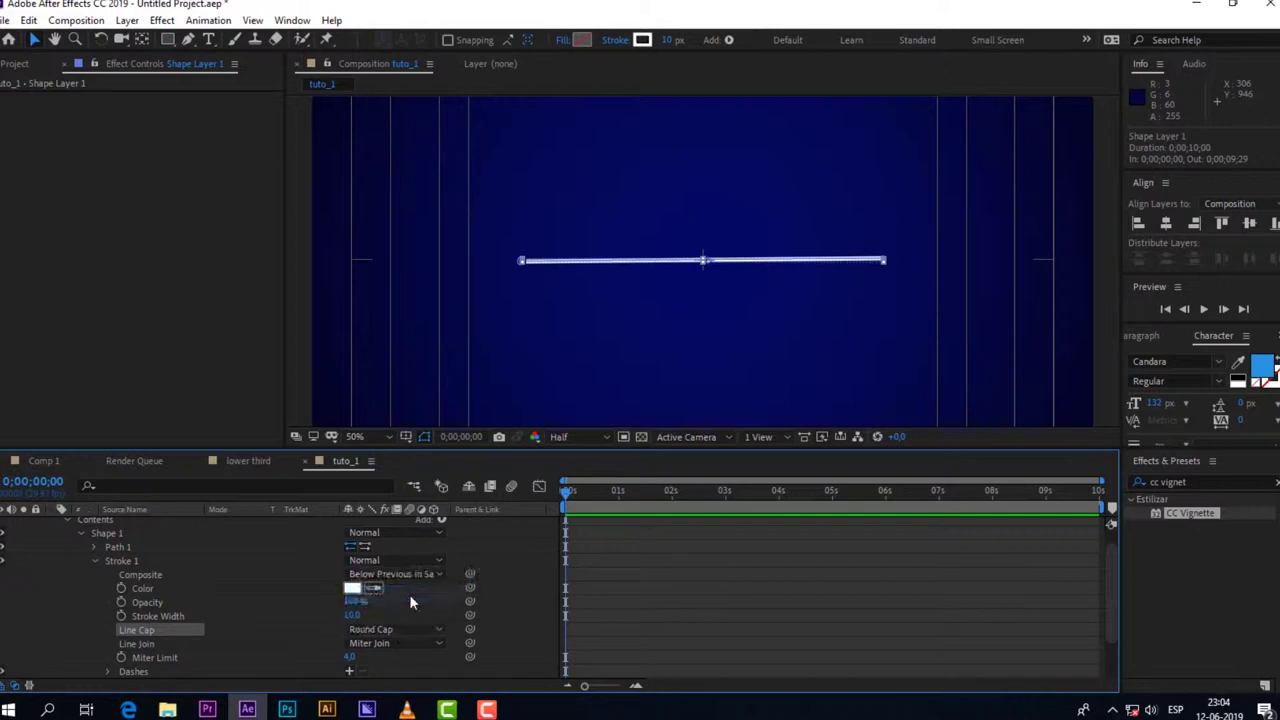
{"action": "left_click", "coordinate": [92, 561]}
{"action": "left_click", "coordinate": [68, 538]}
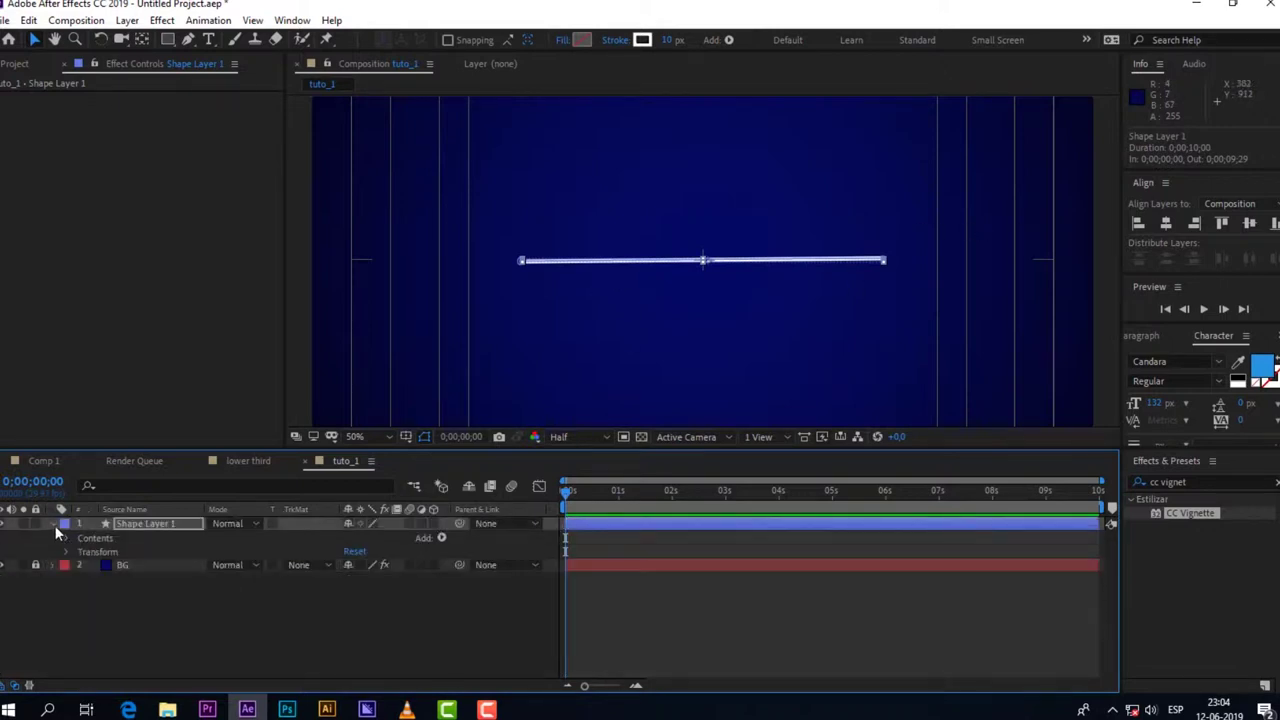
{"action": "left_click", "coordinate": [52, 523]}
Step: Add a Trim Paths operator to the contents of Shape Layer 1
{"action": "left_click", "coordinate": [190, 570]}
{"action": "left_click", "coordinate": [152, 524]}
{"action": "left_click", "coordinate": [314, 600]}
{"action": "left_click", "coordinate": [137, 528]}
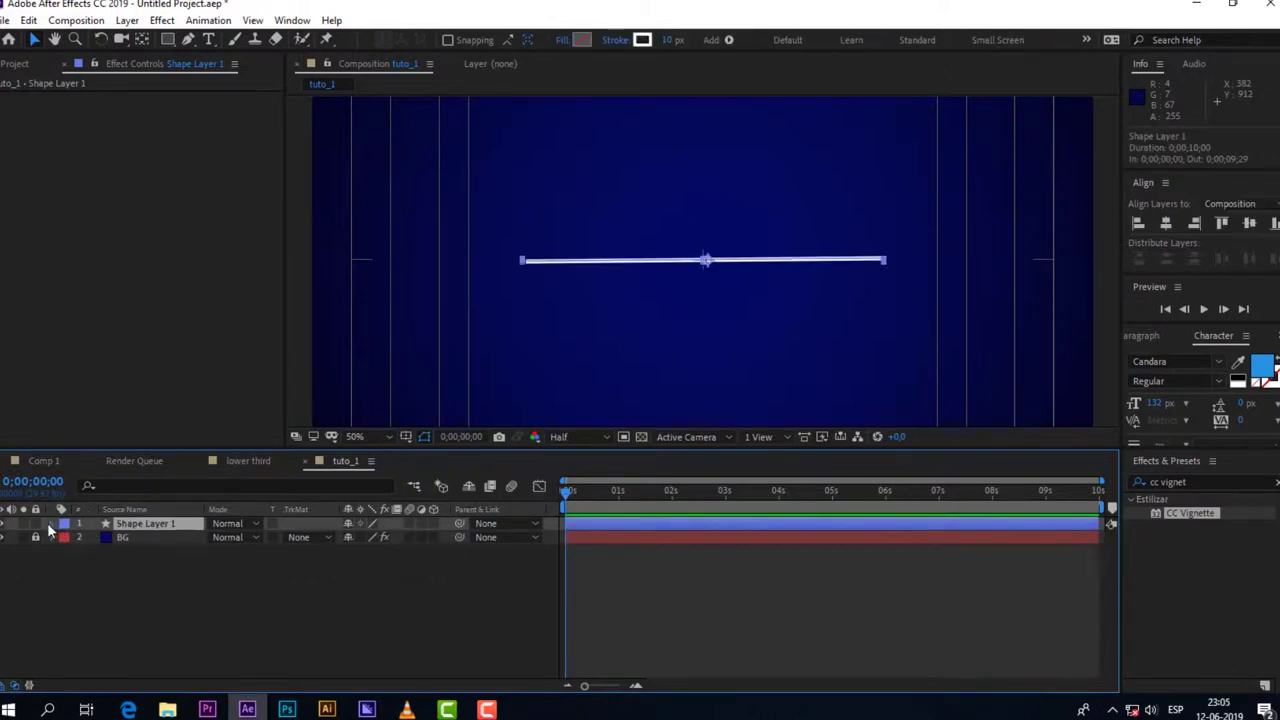
{"action": "left_click", "coordinate": [52, 523]}
{"action": "left_click", "coordinate": [238, 605]}
{"action": "left_click", "coordinate": [101, 540]}
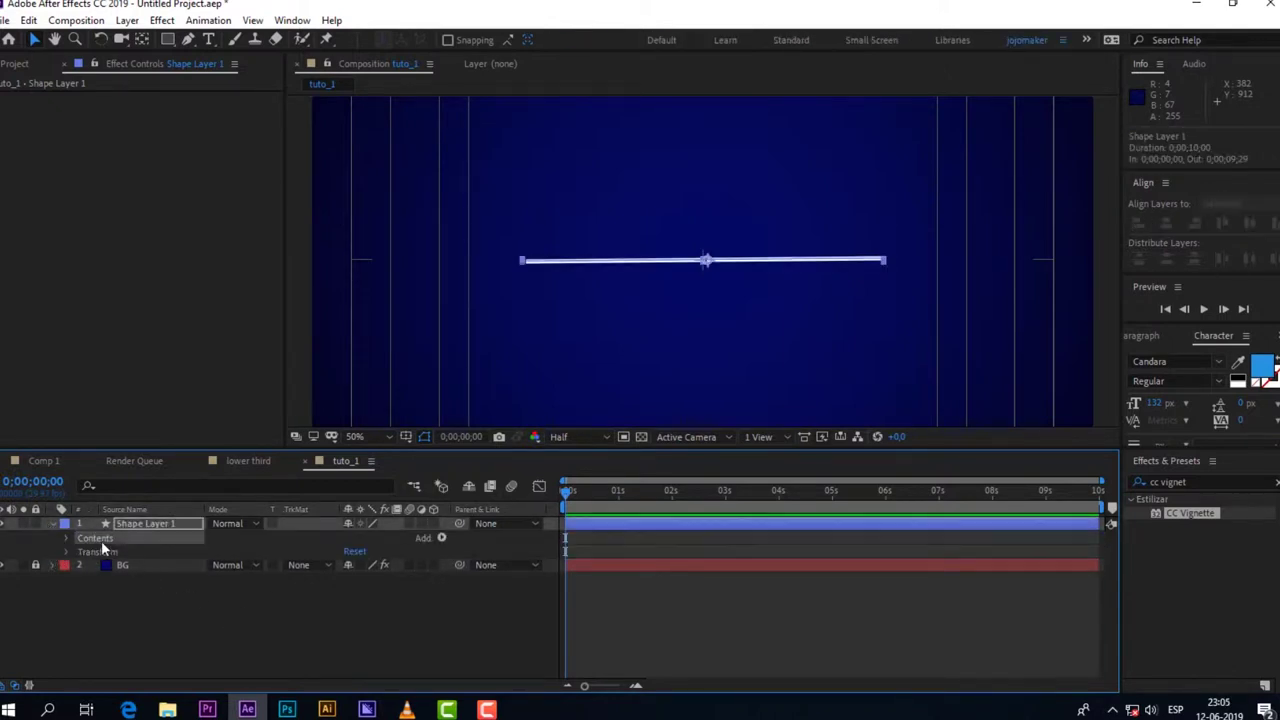
{"action": "left_click", "coordinate": [441, 537]}
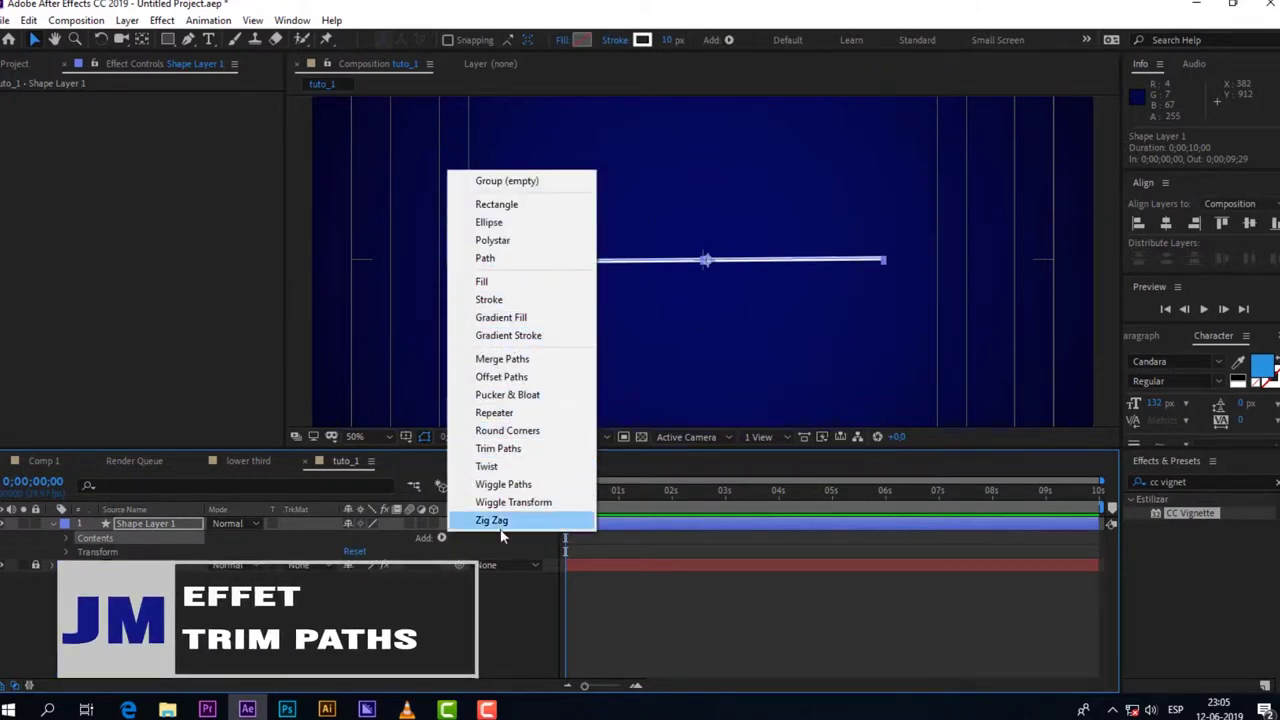
{"action": "left_click", "coordinate": [497, 449]}
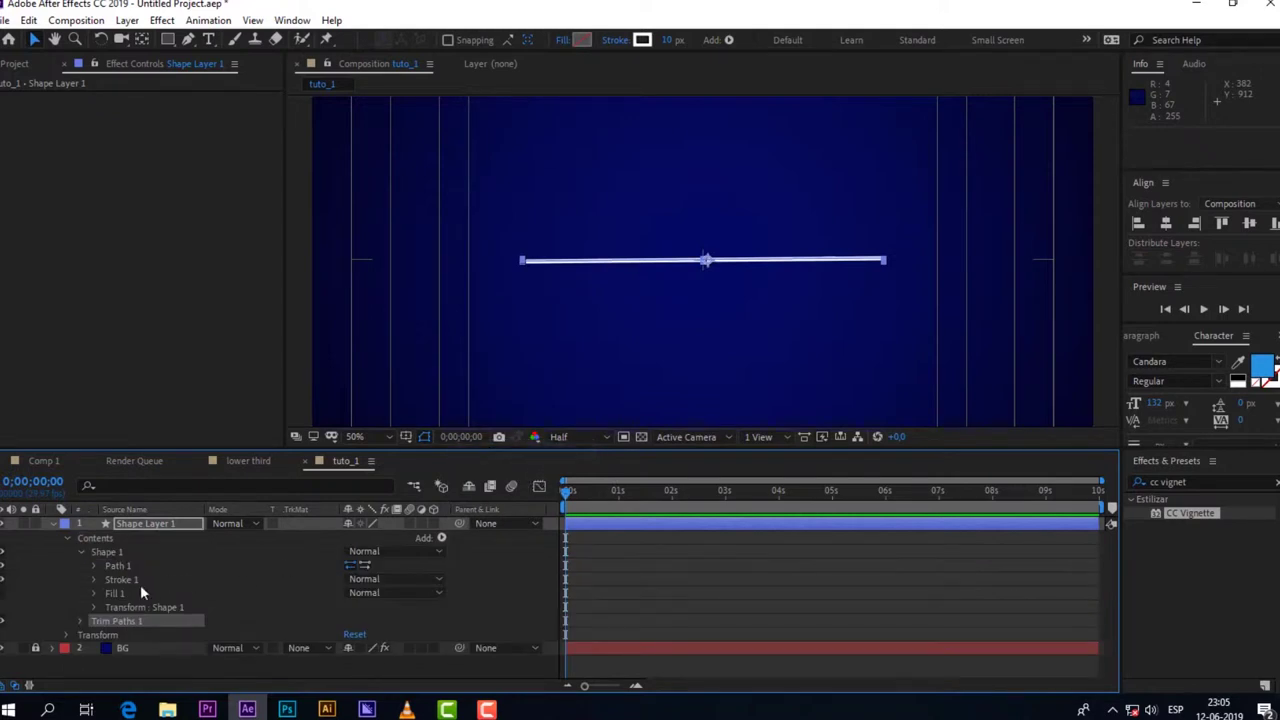
{"action": "left_click", "coordinate": [88, 552]}
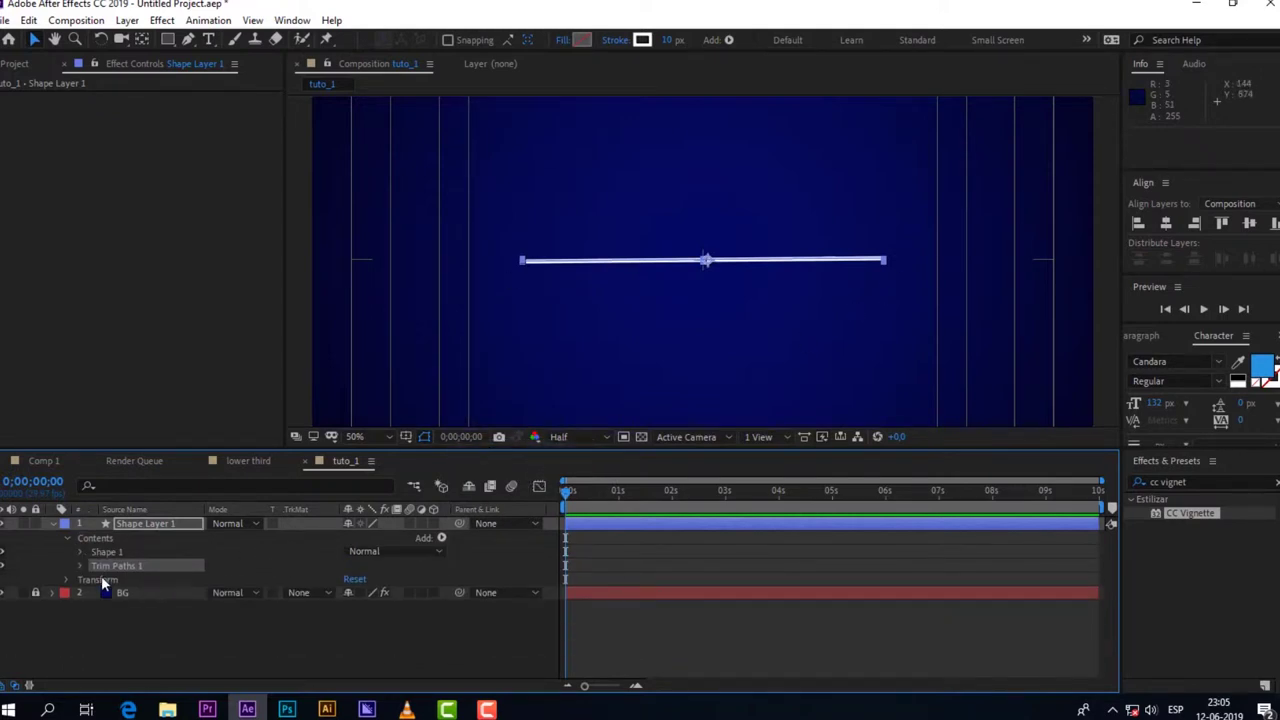
Step: Keyframe the Trim Paths Start at 0% and End at 100% at the one-second mark
{"action": "left_click", "coordinate": [618, 495]}
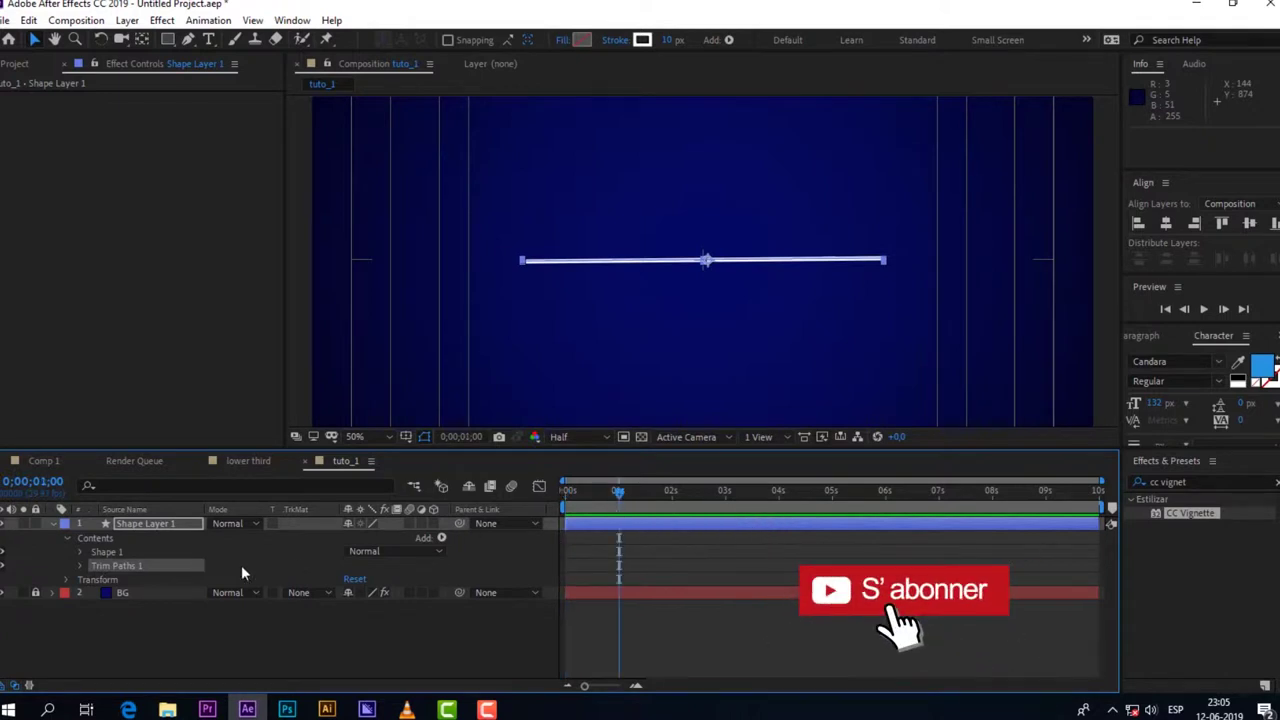
{"action": "left_click", "coordinate": [79, 565]}
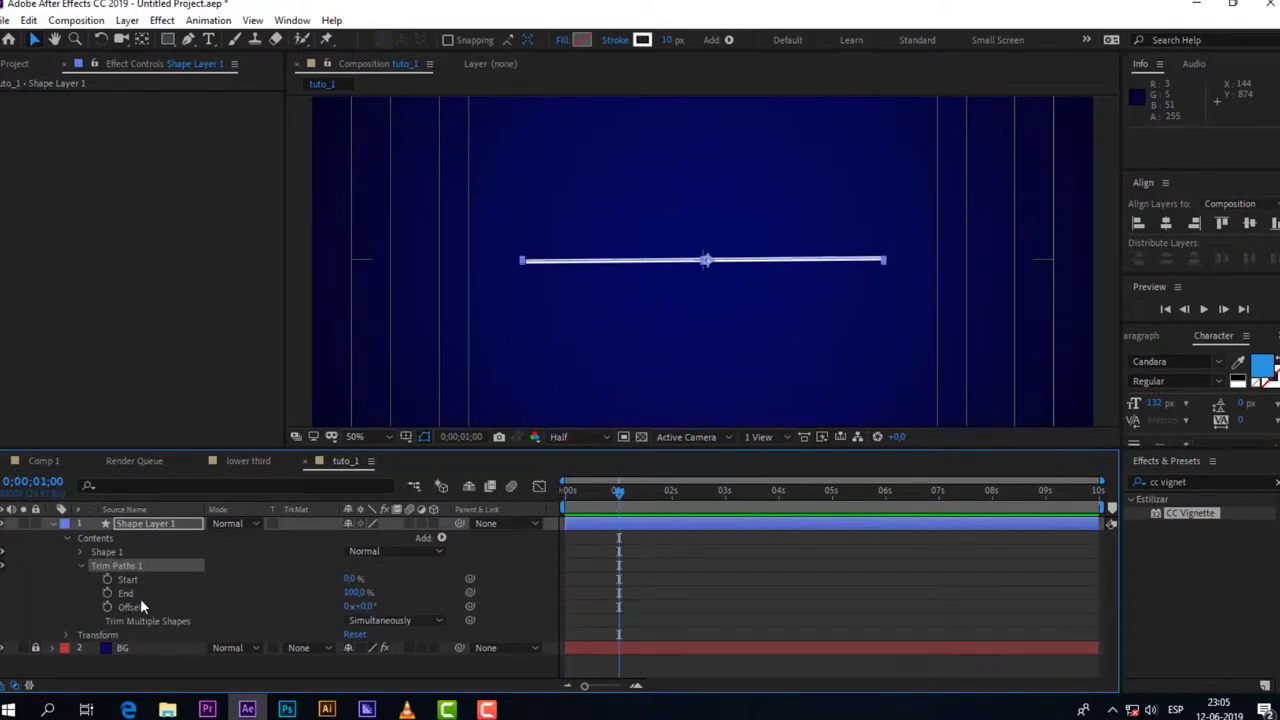
{"action": "left_click", "coordinate": [107, 593]}
{"action": "left_click", "coordinate": [107, 579]}
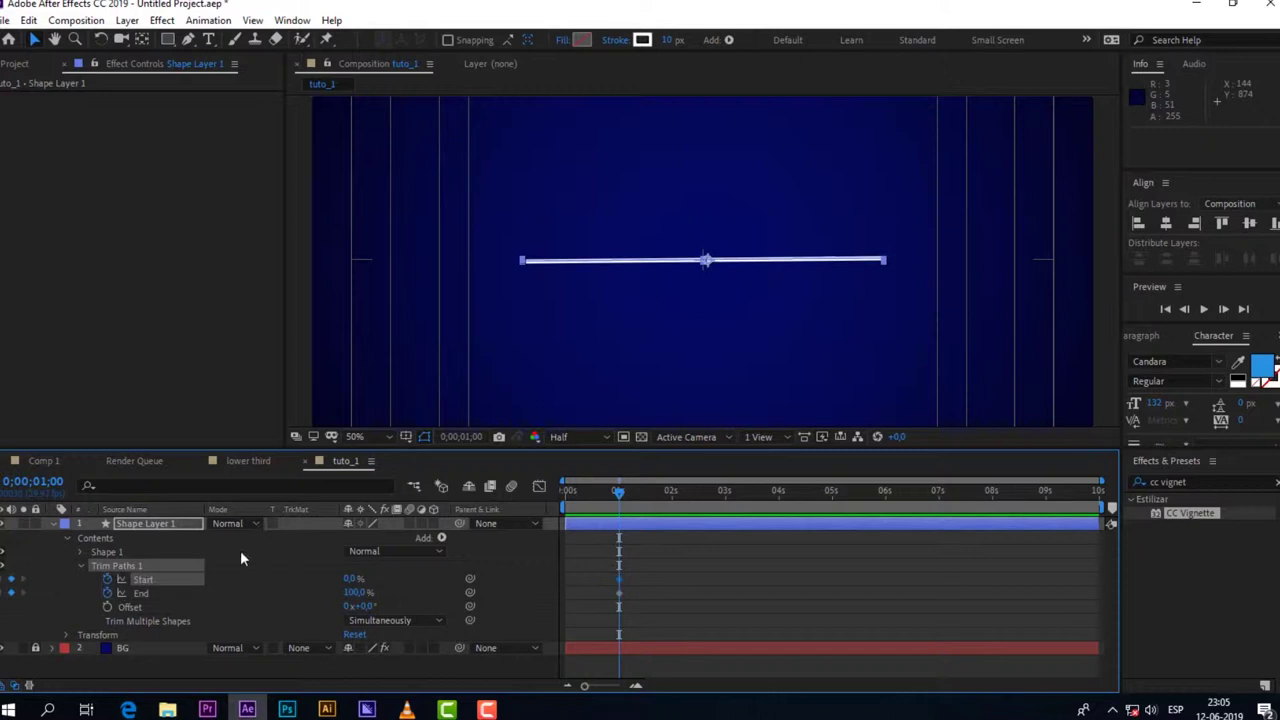
Step: Set the Trim Paths Start and End both to 50% at time 0;00;00;00
{"action": "key", "text": "Page_Up"}
{"action": "key", "text": "Page_Up"}
{"action": "key", "text": "Page_Up"}
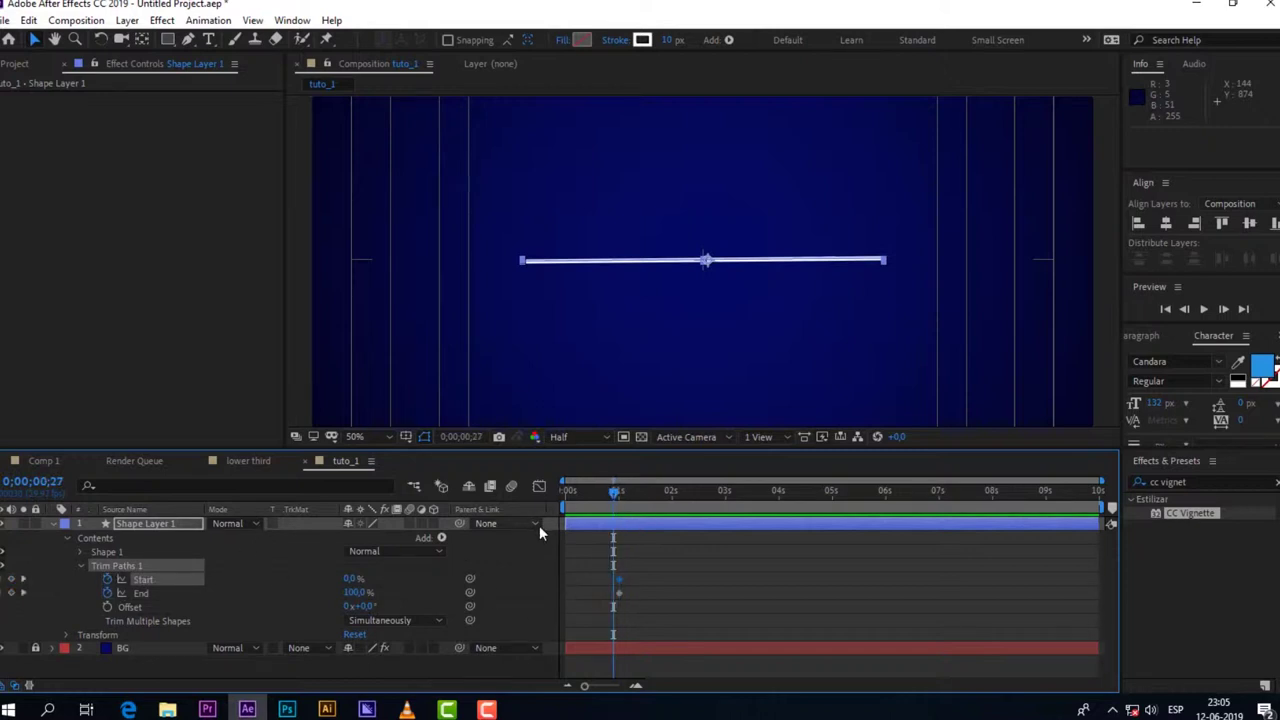
{"action": "key", "text": "Home"}
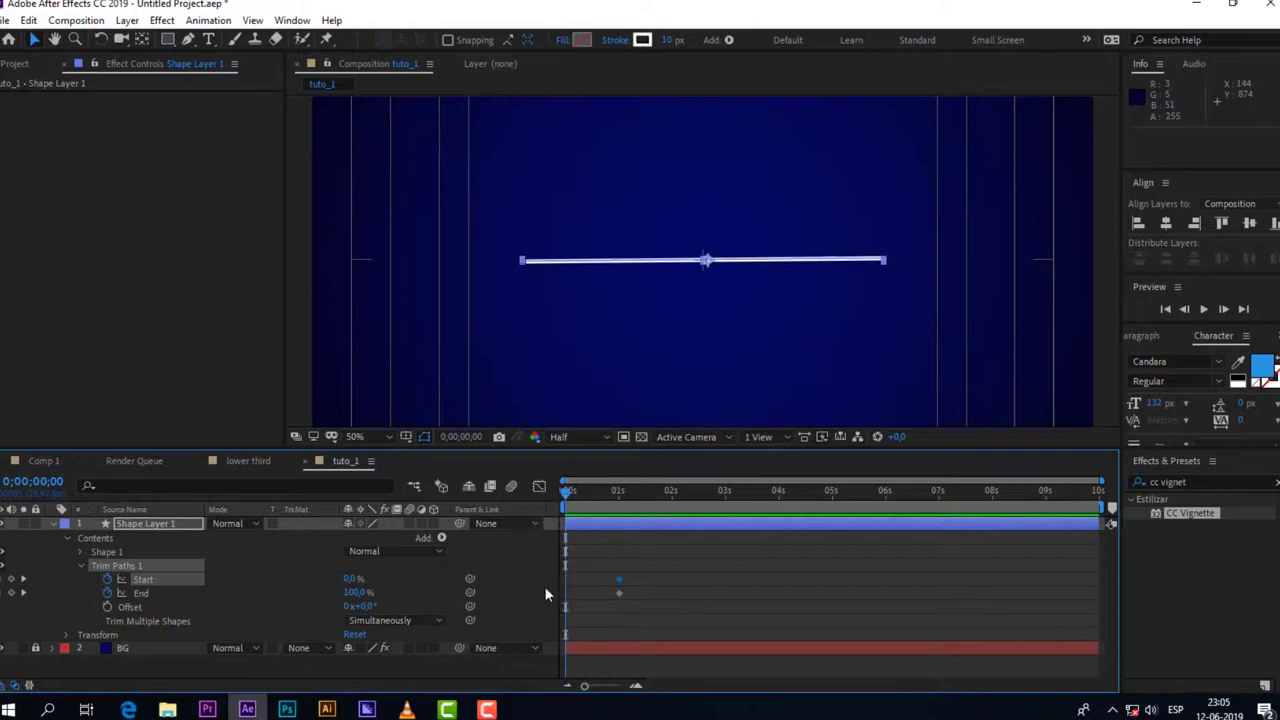
{"action": "left_click", "coordinate": [348, 580]}
{"action": "type", "text": "50"}
{"action": "left_click", "coordinate": [358, 592]}
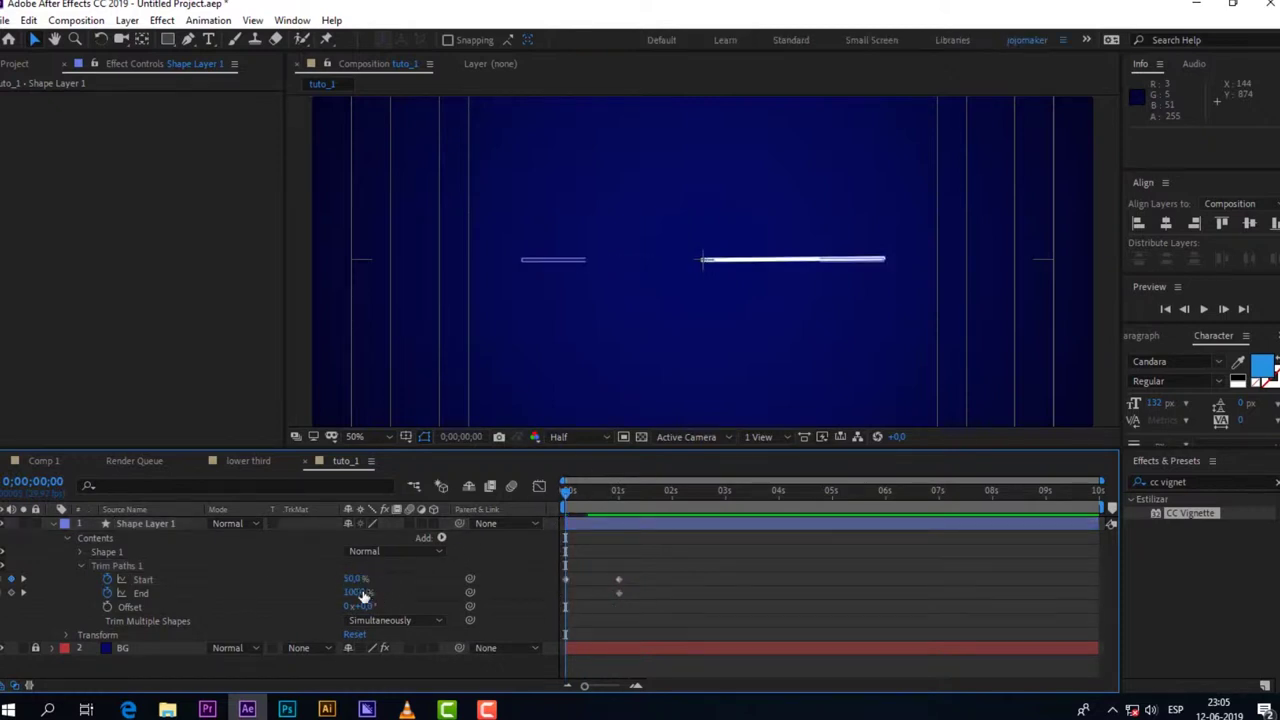
{"action": "key", "text": "BackSpace"}
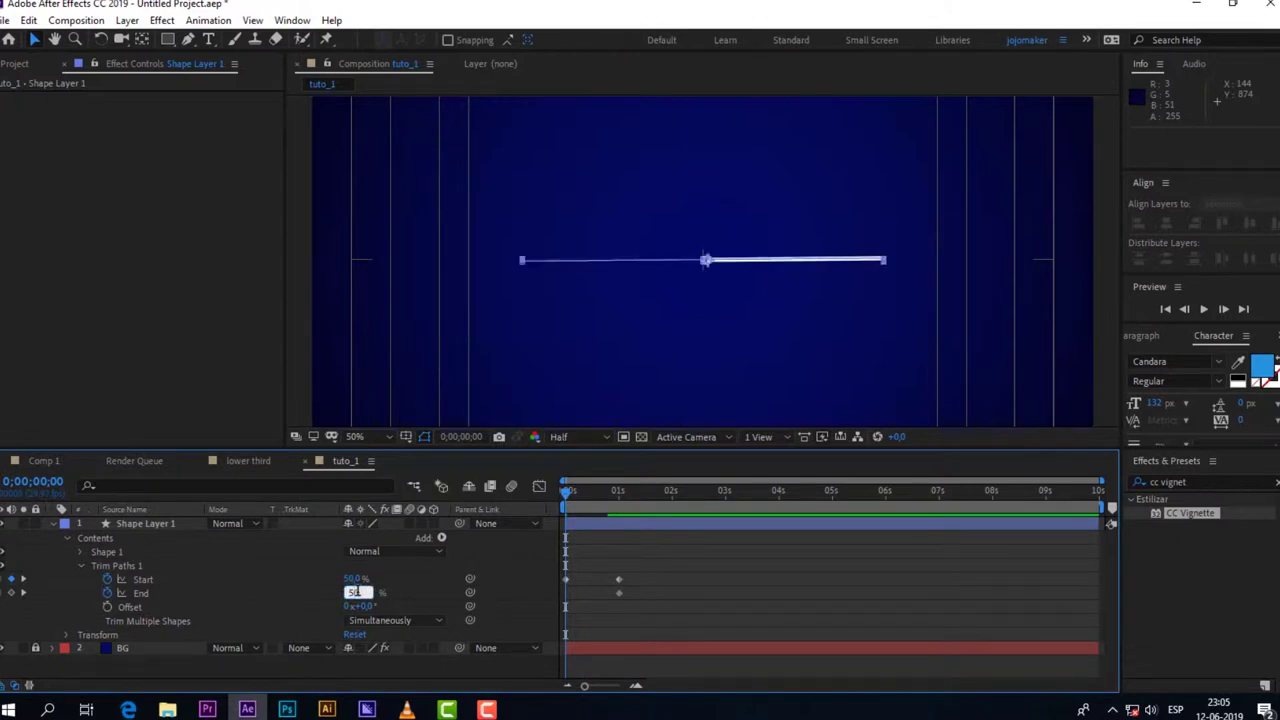
{"action": "type", "text": "50"}
{"action": "left_click", "coordinate": [612, 531]}
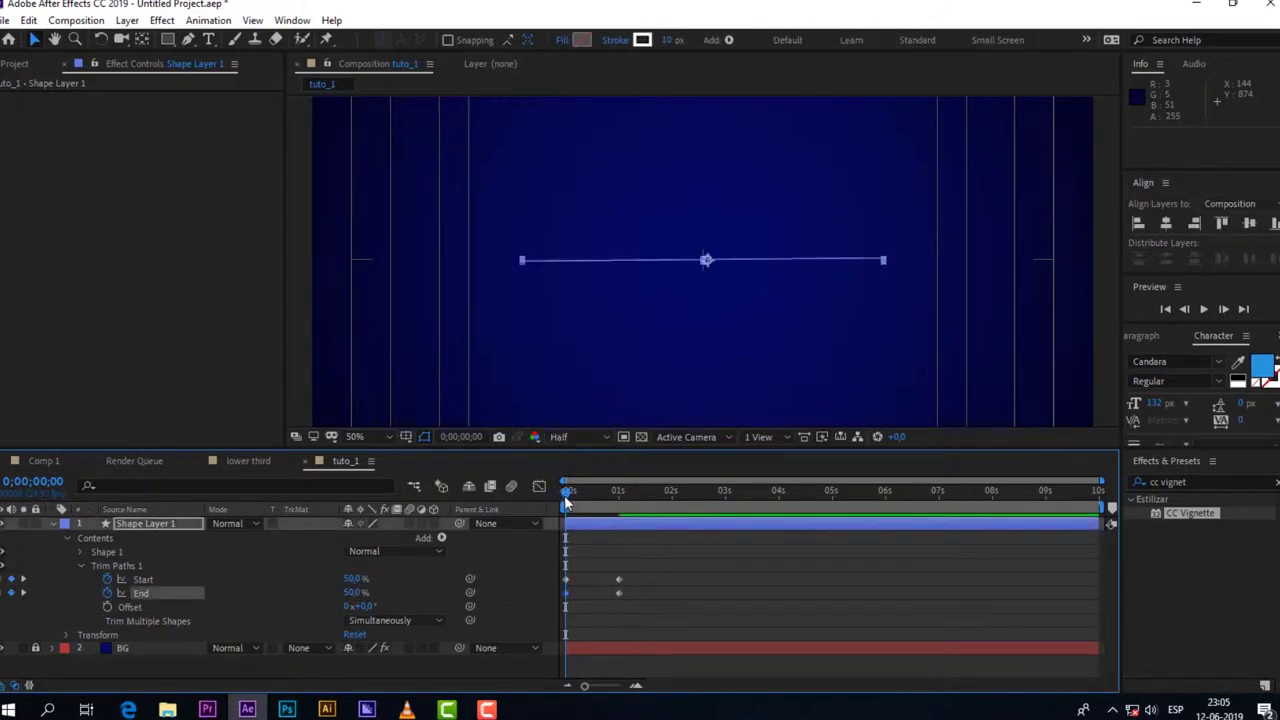
Step: Preview the line's Trim Paths animation from the beginning of the composition
{"action": "left_click_drag", "start_coordinate": [574, 495], "coordinate": [531, 524]}
{"action": "key", "text": "space"}
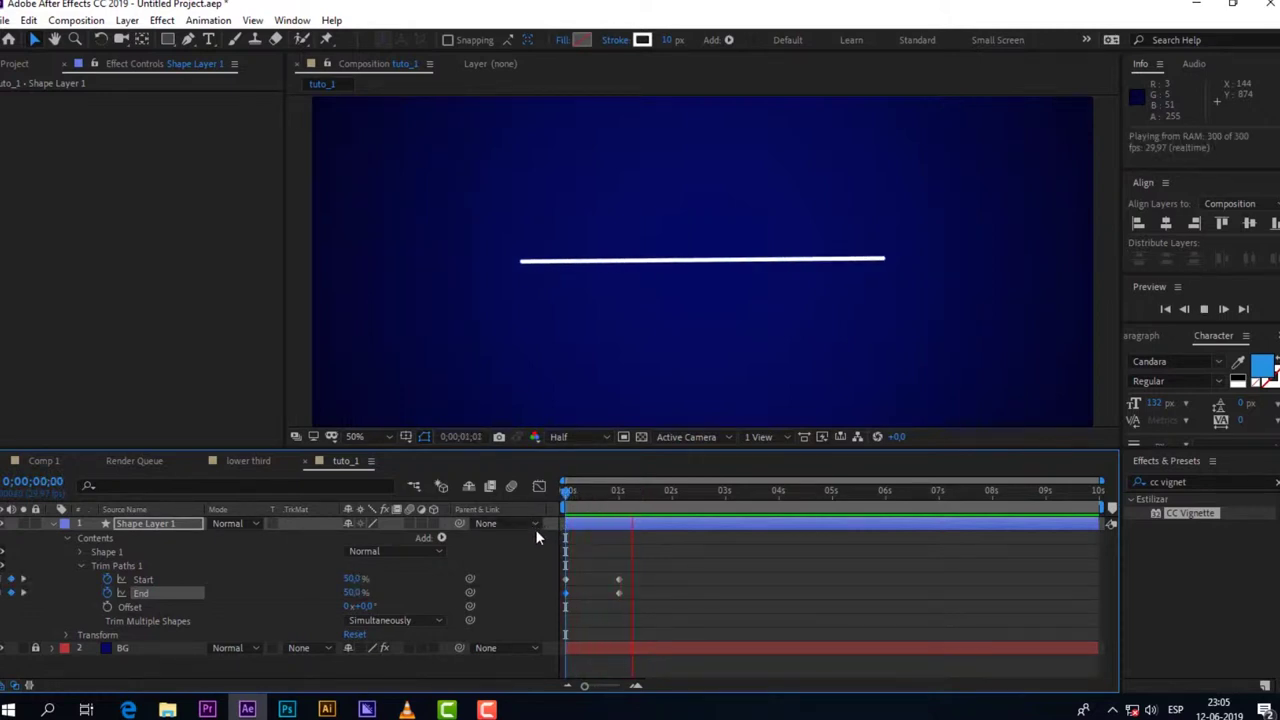
{"action": "scroll", "coordinate": [665, 272], "scroll_direction": "down", "scroll_amount": 2}
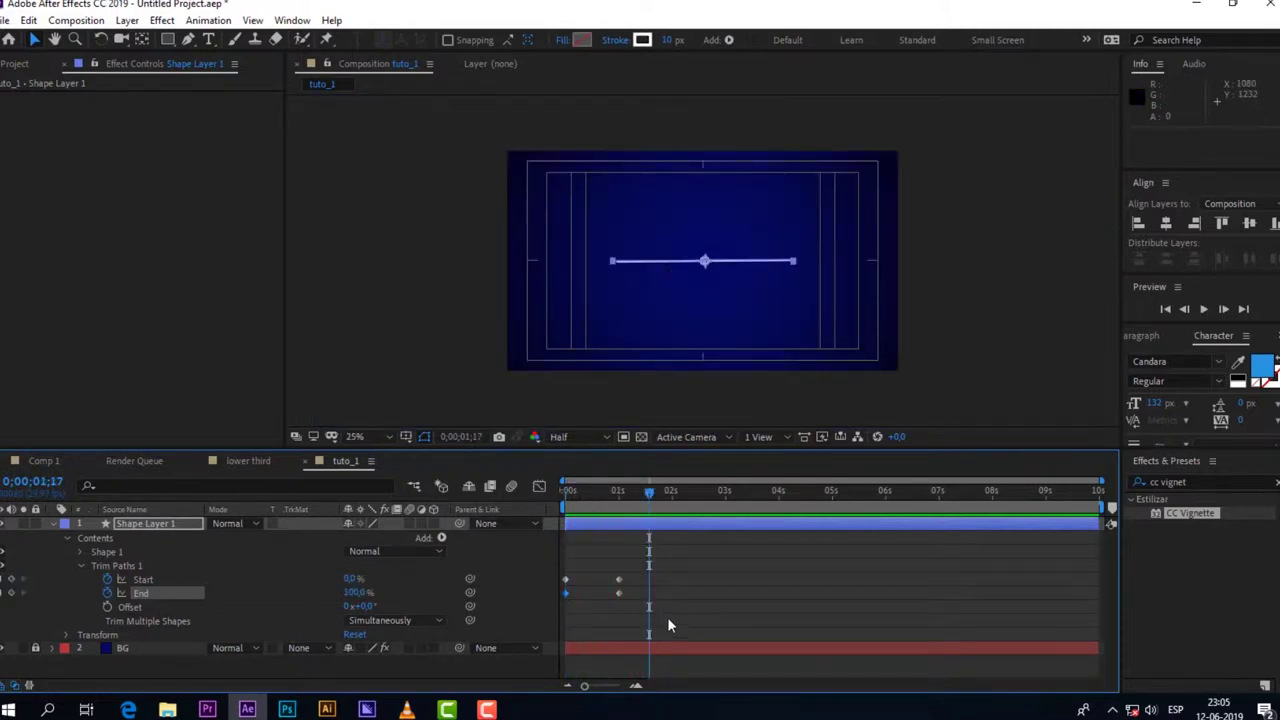
Step: Apply Easy Ease to all four Start and End keyframes of the Trim Paths on Shape Layer 1
{"action": "left_click_drag", "start_coordinate": [656, 571], "coordinate": [563, 600]}
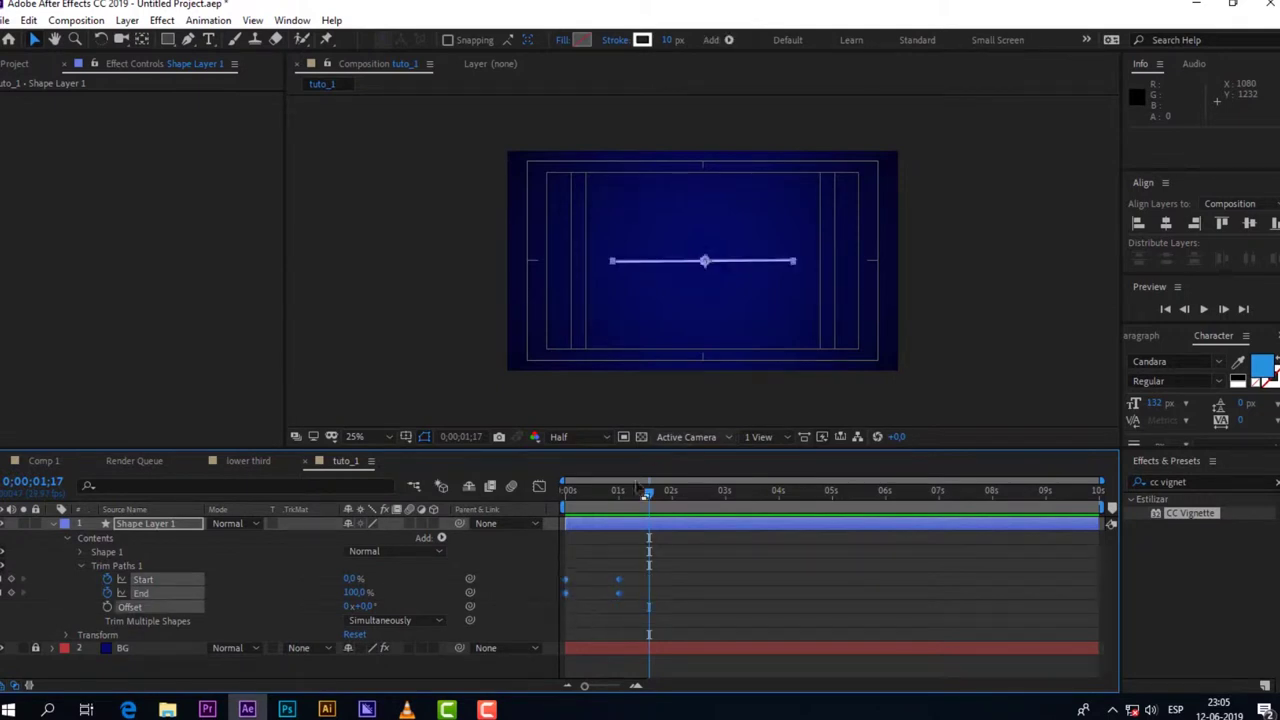
{"action": "right_click", "coordinate": [618, 598]}
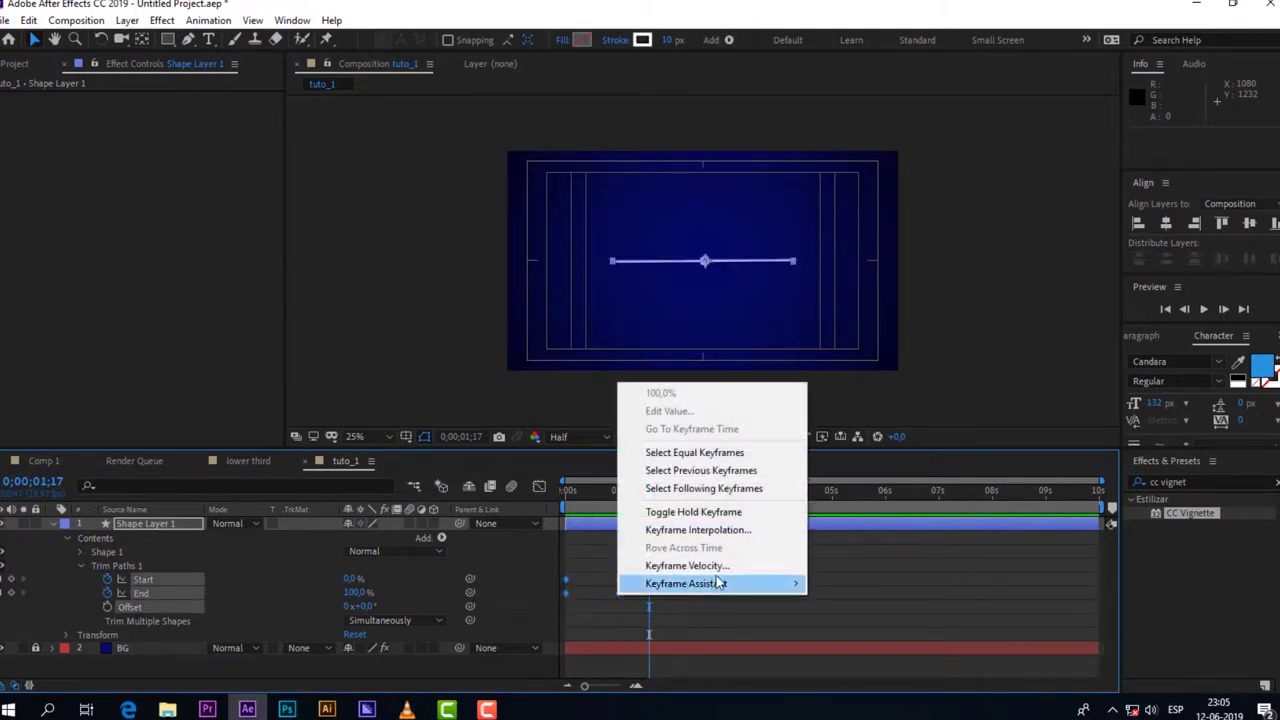
{"action": "mouse_move", "coordinate": [743, 591]}
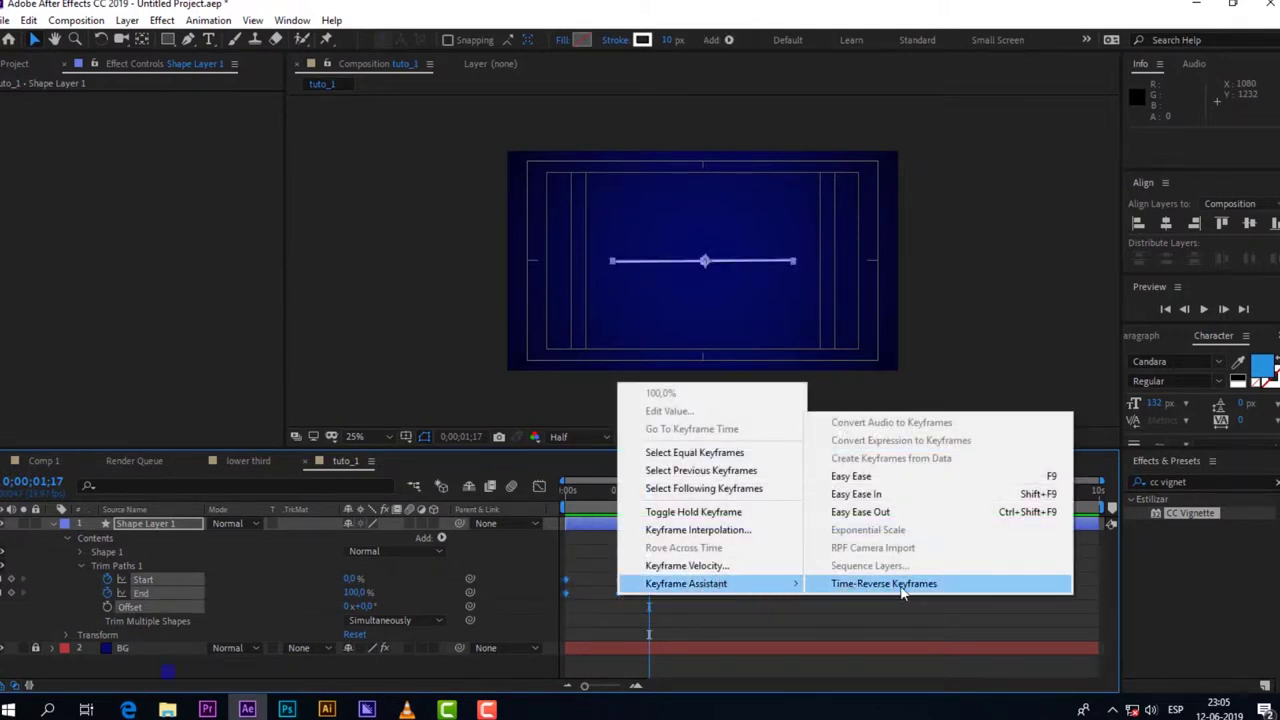
{"action": "left_click", "coordinate": [905, 478]}
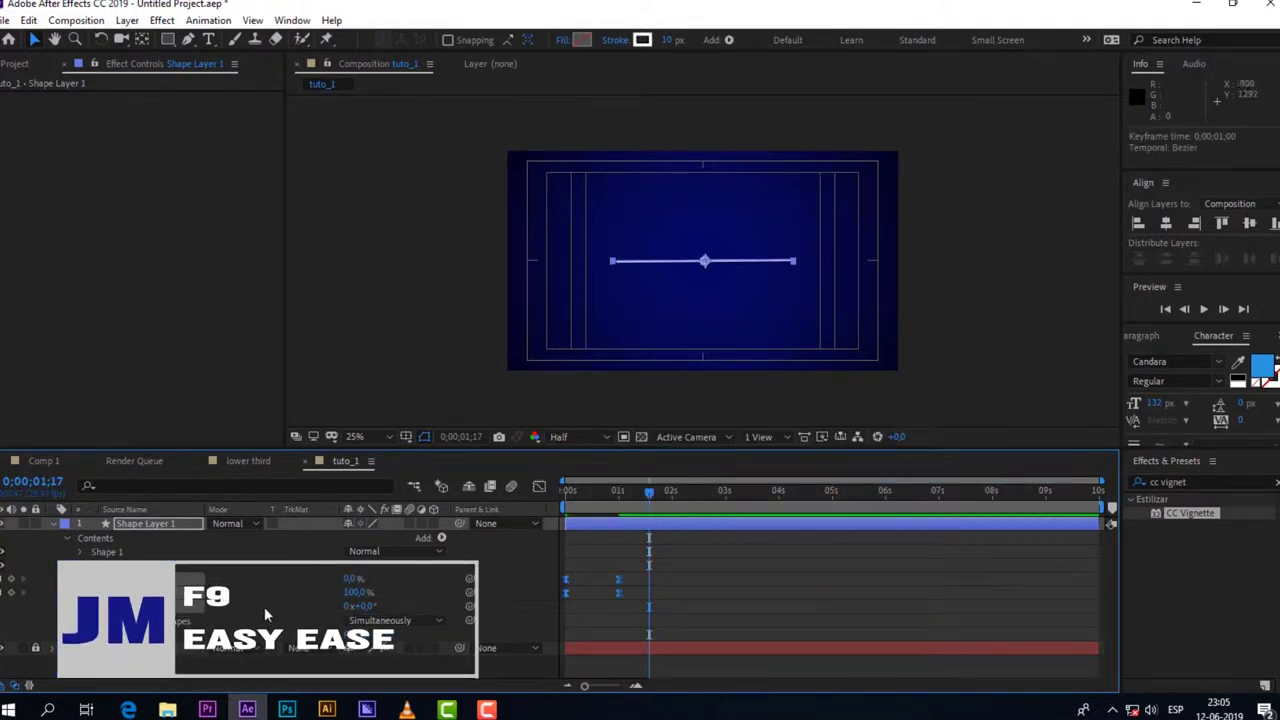
{"action": "left_click", "coordinate": [53, 524]}
{"action": "left_click", "coordinate": [288, 612]}
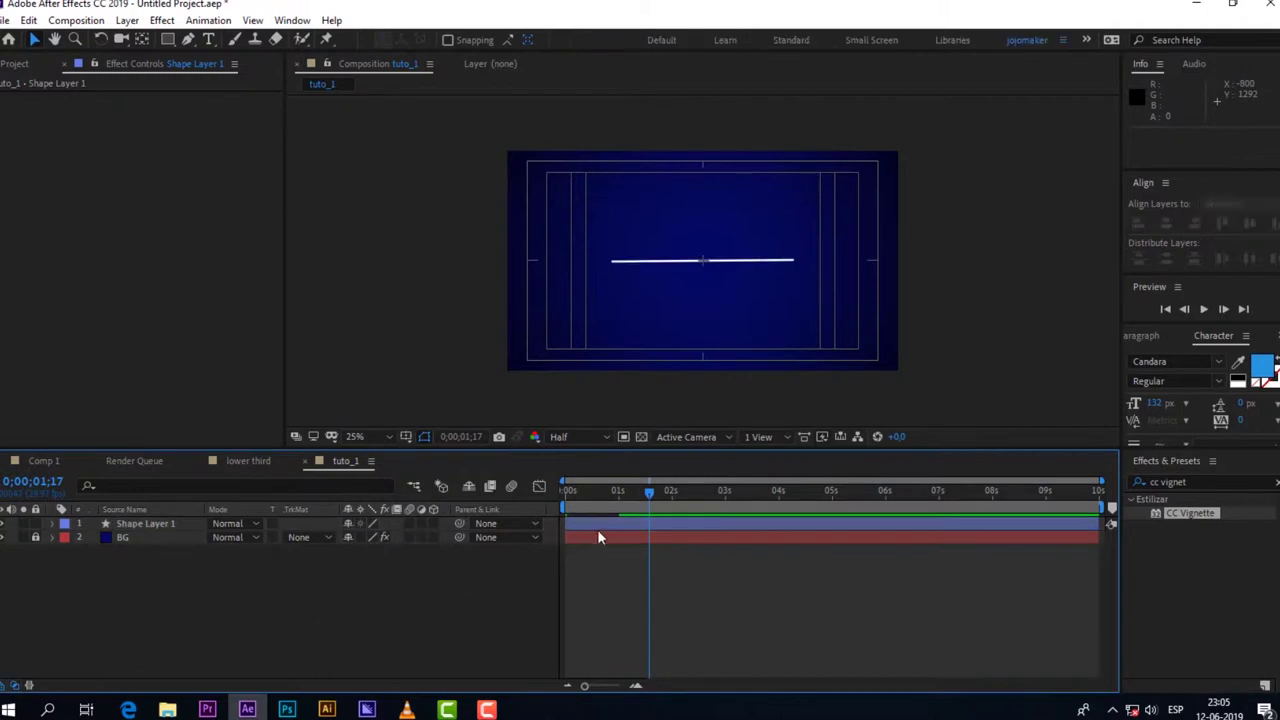
Step: Play back the eased line animation from the first frame
{"action": "left_click_drag", "start_coordinate": [655, 497], "coordinate": [490, 539]}
{"action": "key", "text": "space"}
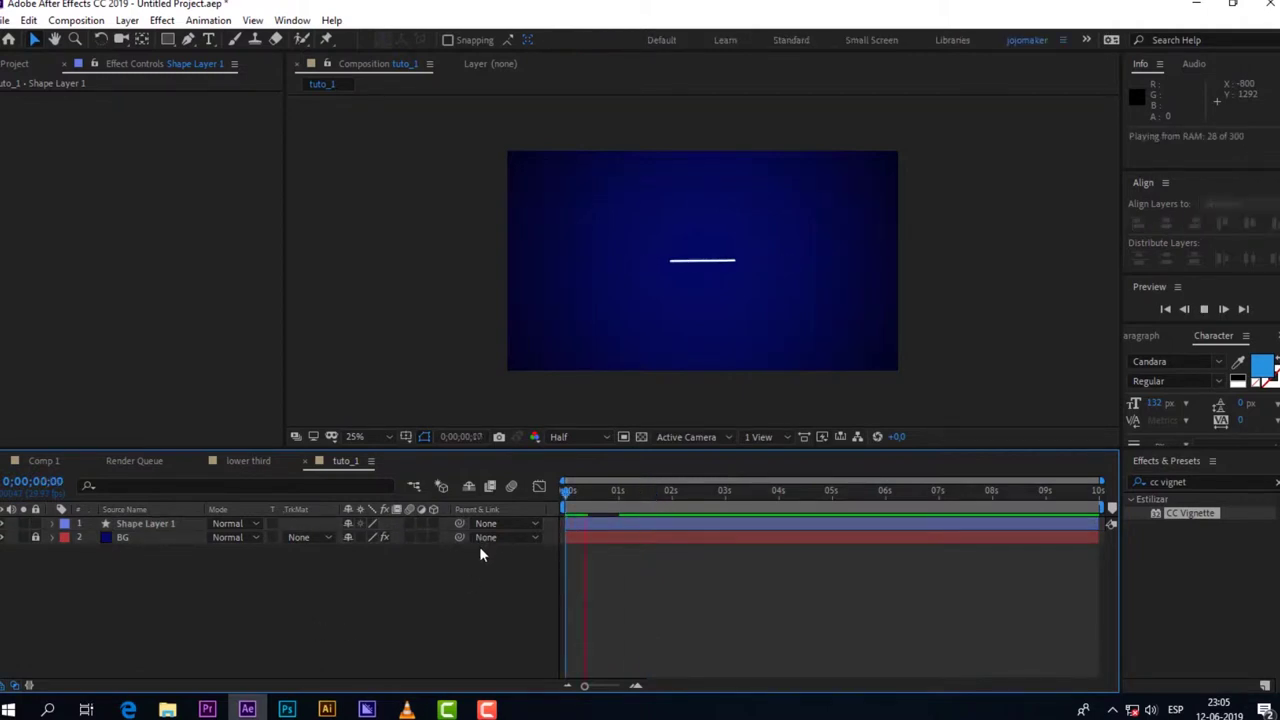
{"action": "key", "text": "space"}
Step: In the Graph Editor, lengthen the incoming ease of the one-second Start and End keyframes so the line grows fast and settles slowly
{"action": "left_click", "coordinate": [177, 524]}
{"action": "key", "text": "u"}
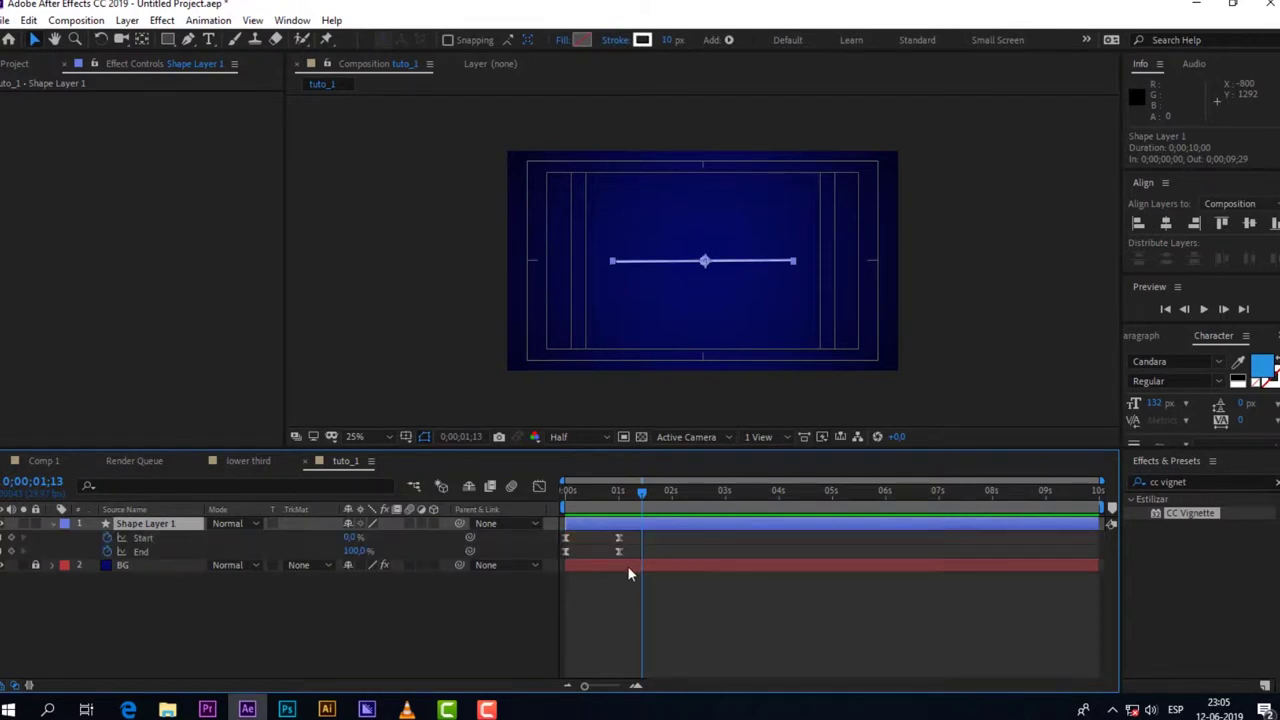
{"action": "left_click_drag", "start_coordinate": [651, 538], "coordinate": [542, 548]}
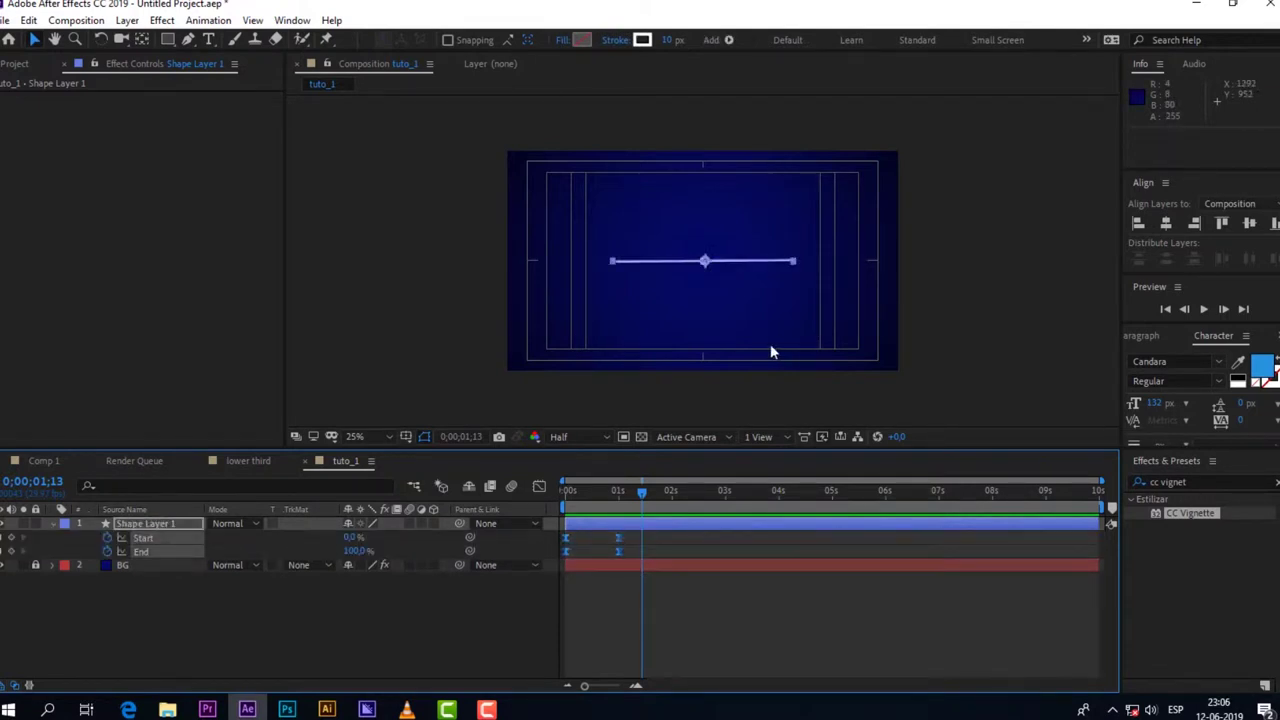
{"action": "left_click_drag", "start_coordinate": [649, 537], "coordinate": [545, 560]}
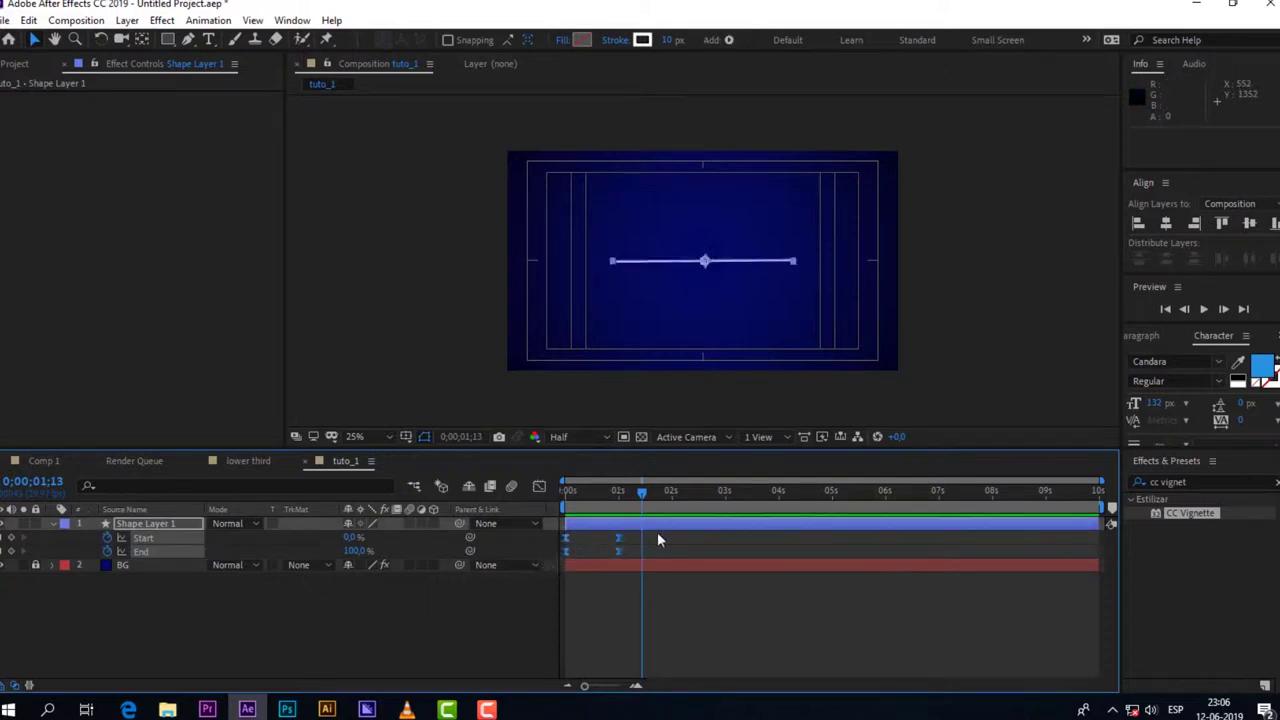
{"action": "left_click", "coordinate": [546, 485]}
{"action": "left_click", "coordinate": [612, 602]}
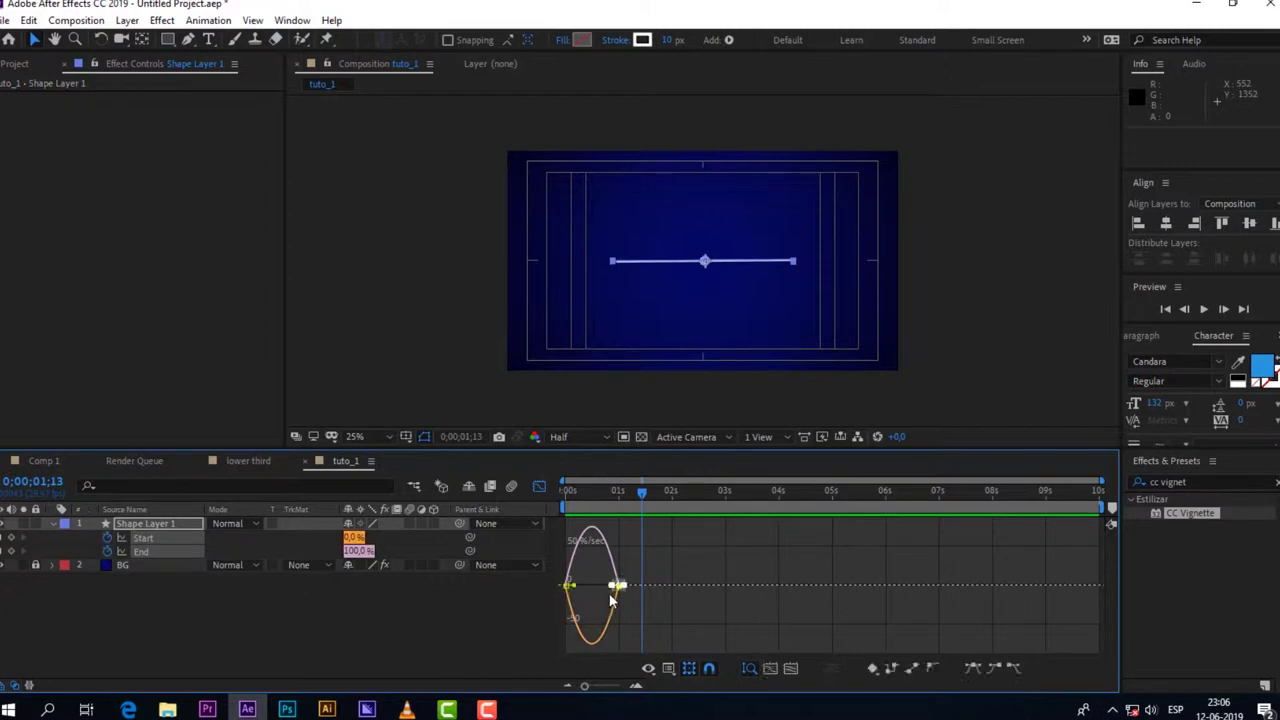
{"action": "left_click", "coordinate": [636, 687]}
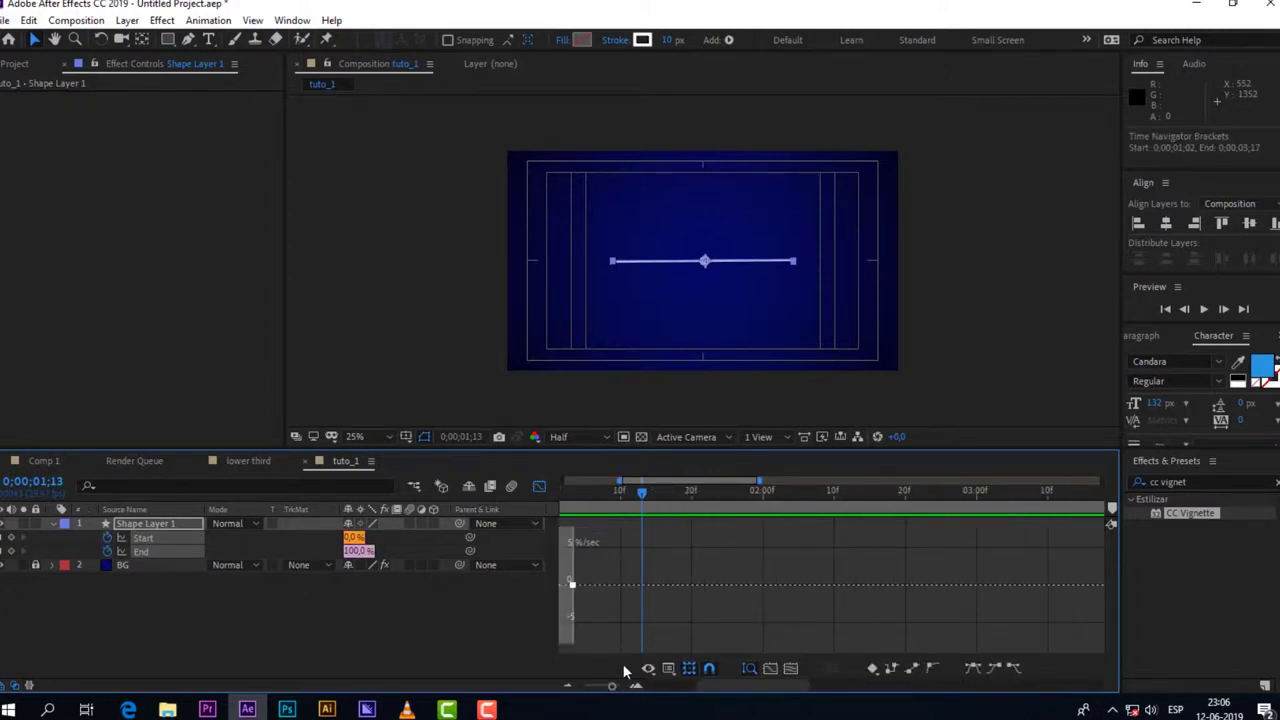
{"action": "left_click_drag", "start_coordinate": [708, 692], "coordinate": [662, 692]}
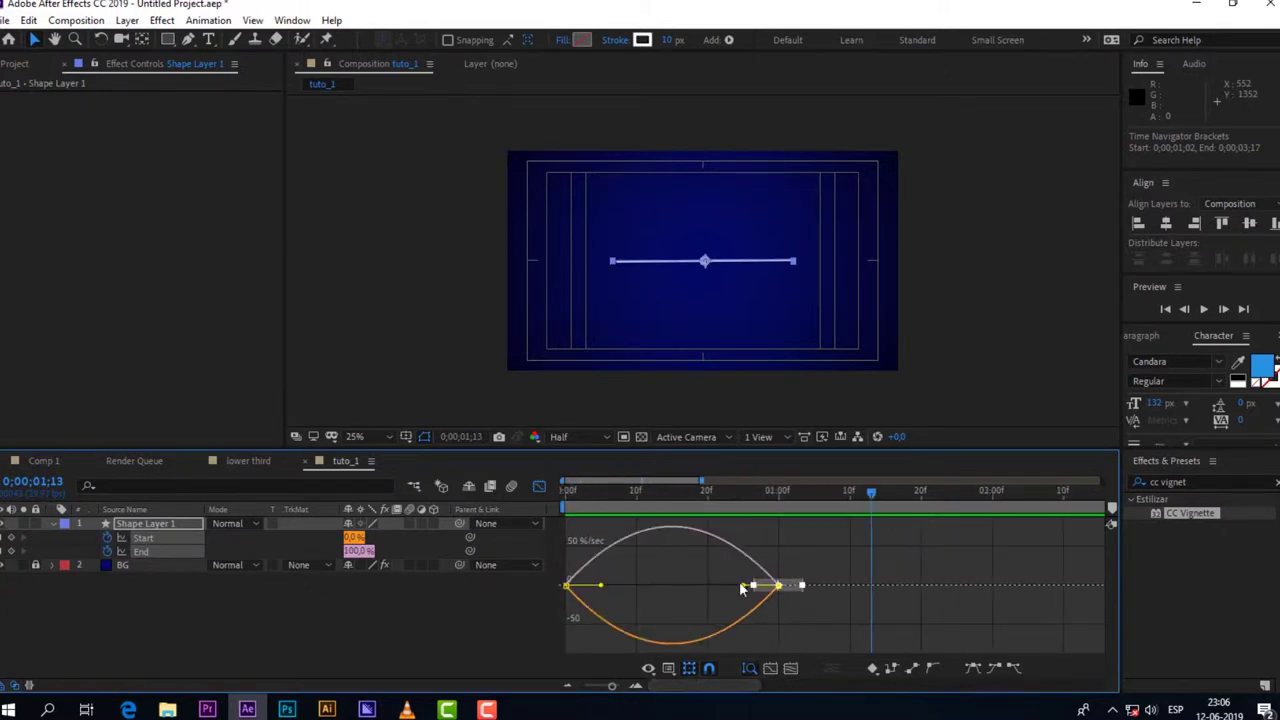
{"action": "left_click_drag", "start_coordinate": [737, 590], "coordinate": [682, 597]}
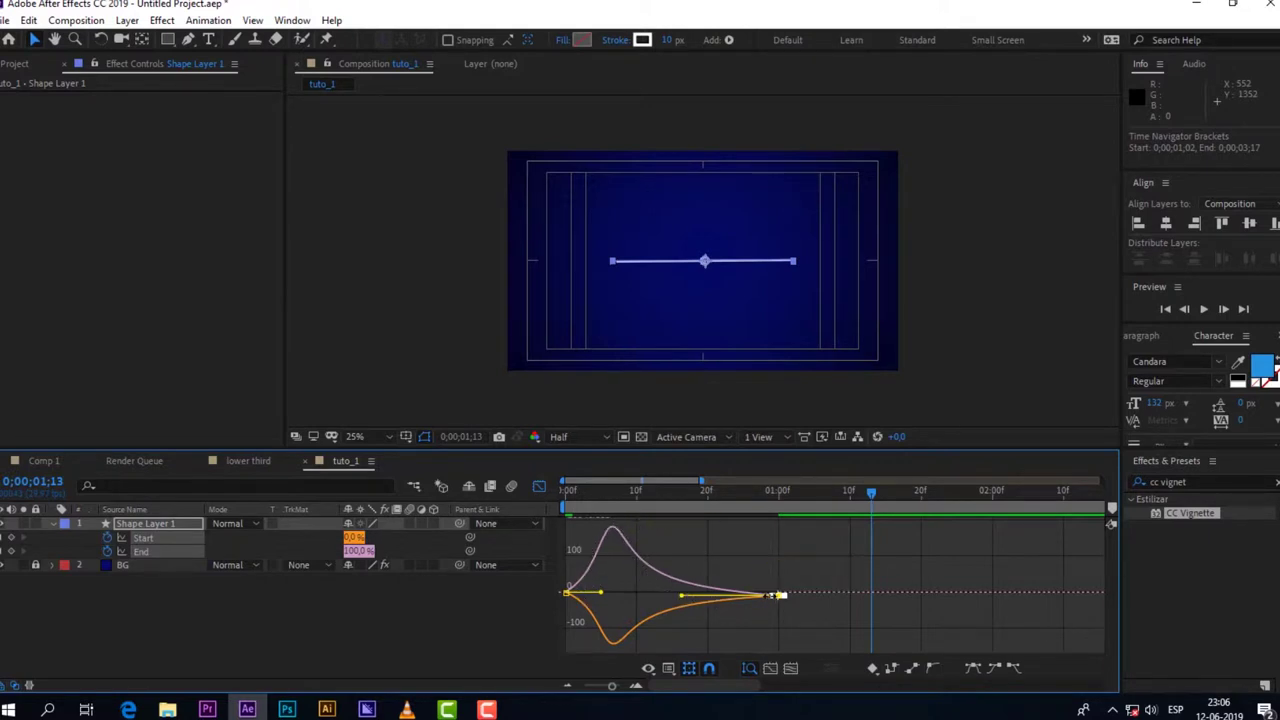
Step: Leave the Graph Editor and play back the line animation with its adjusted easing
{"action": "left_click", "coordinate": [539, 486]}
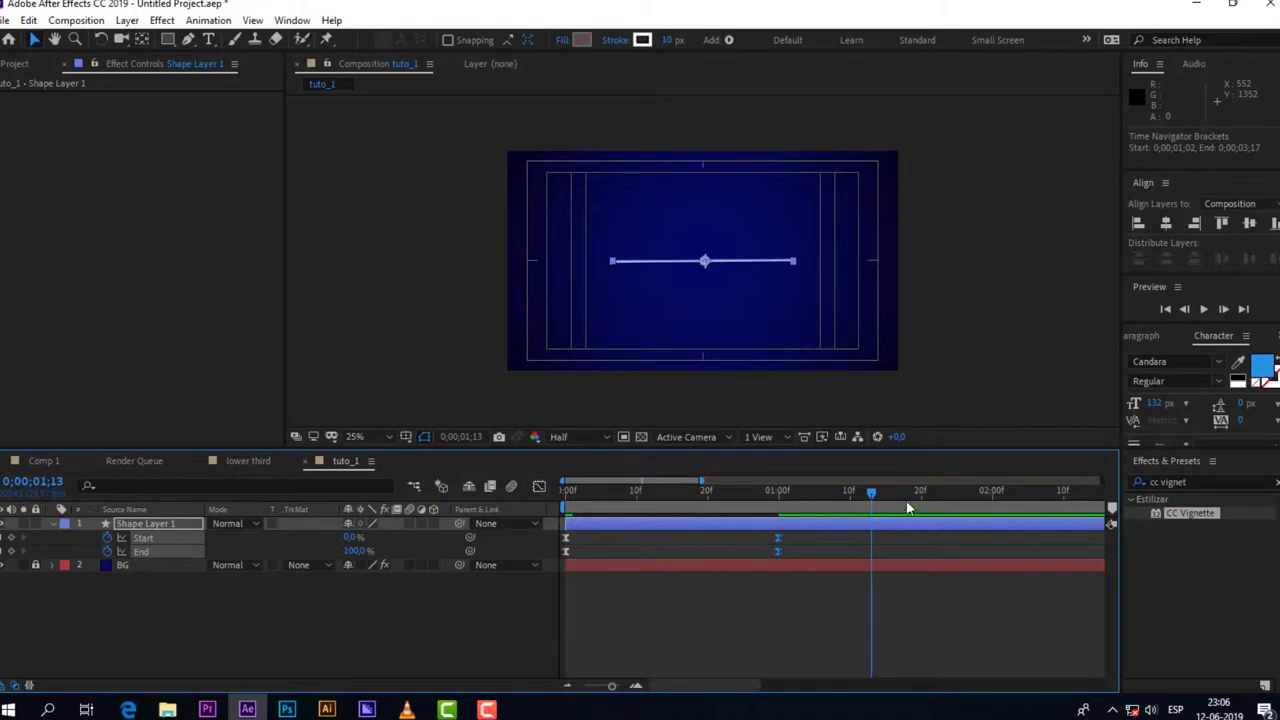
{"action": "key", "text": "space"}
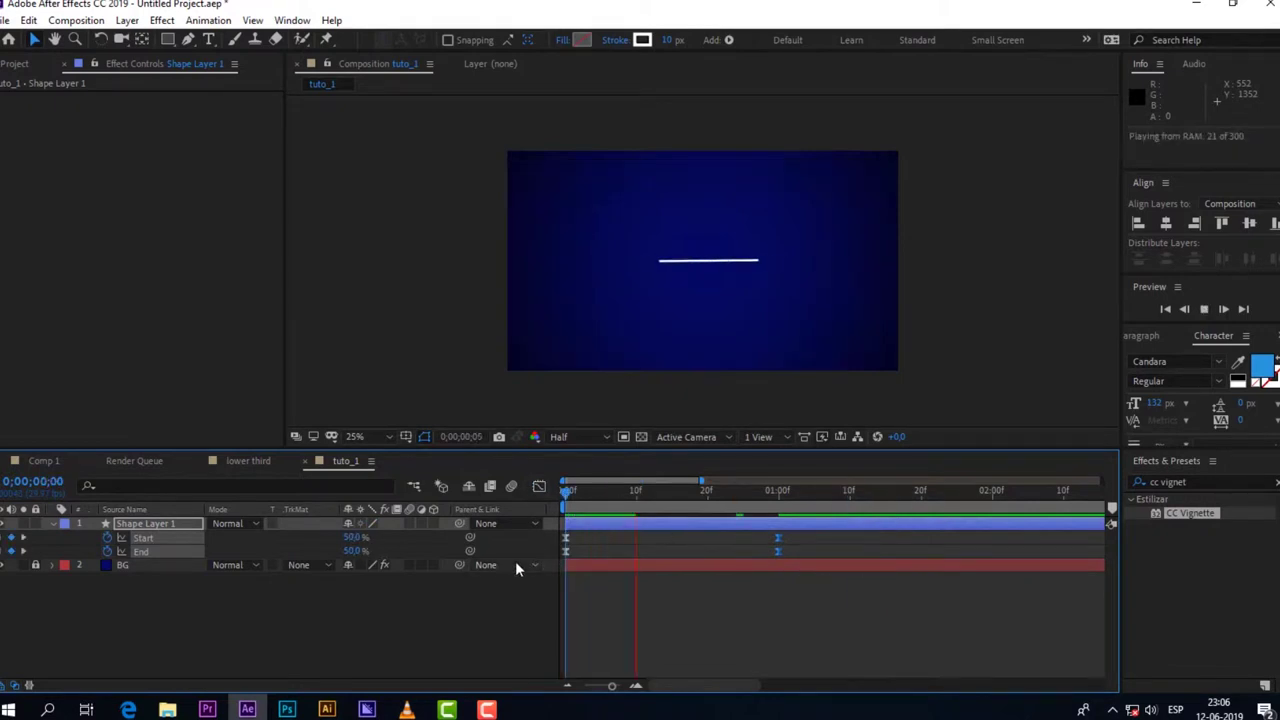
{"action": "key", "text": "space"}
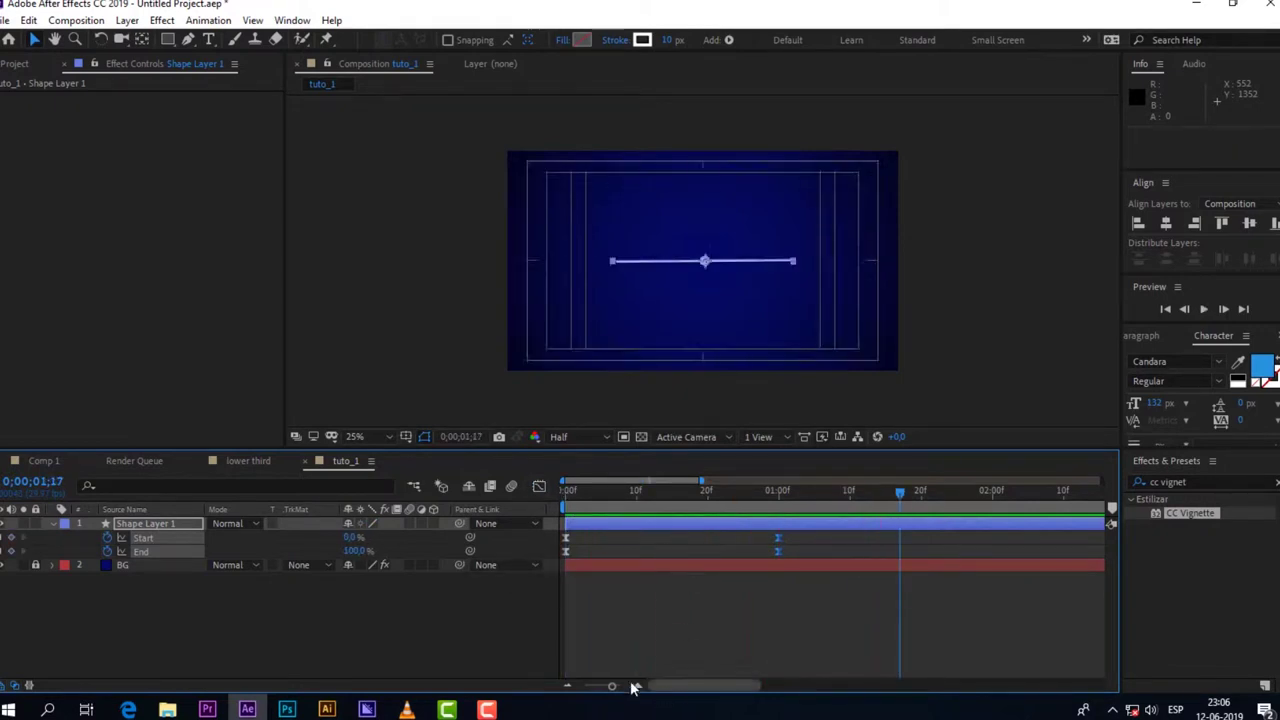
Step: Show the full ten-second timeline, set the current time to 0;00;00;27 and collapse Shape Layer 1's properties
{"action": "left_click_drag", "start_coordinate": [613, 687], "coordinate": [585, 687]}
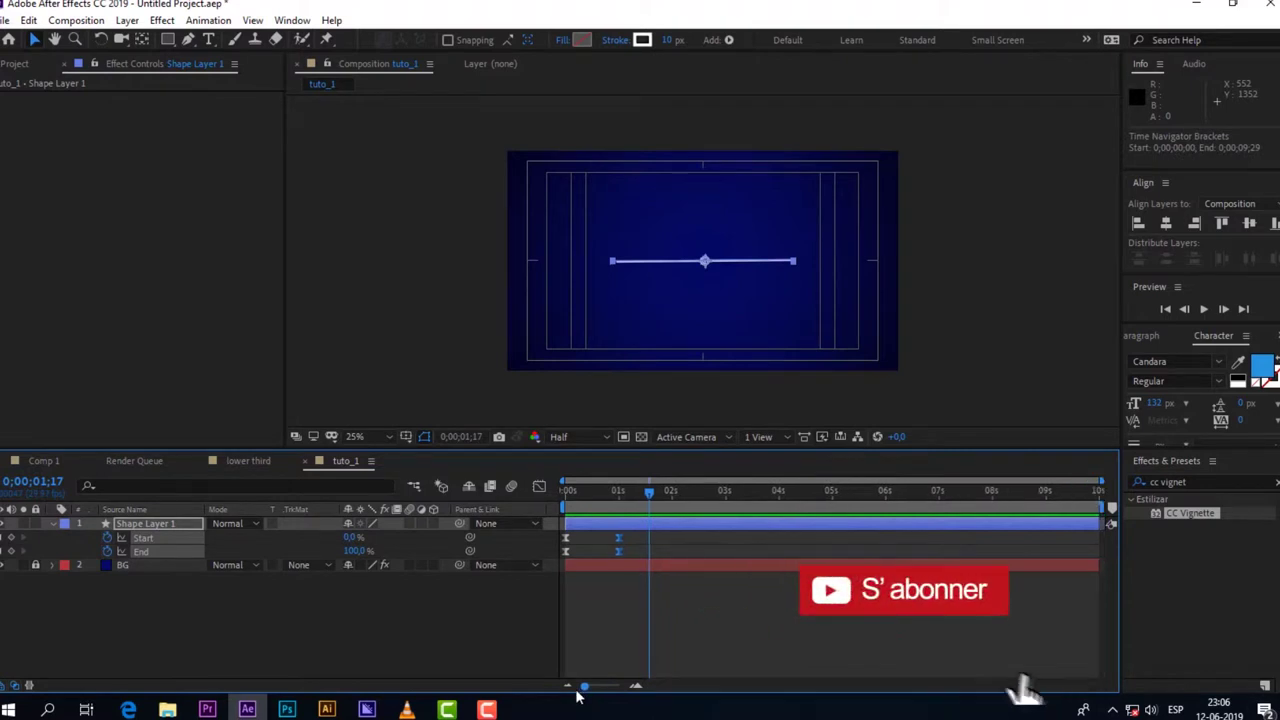
{"action": "left_click_drag", "start_coordinate": [646, 494], "coordinate": [612, 494]}
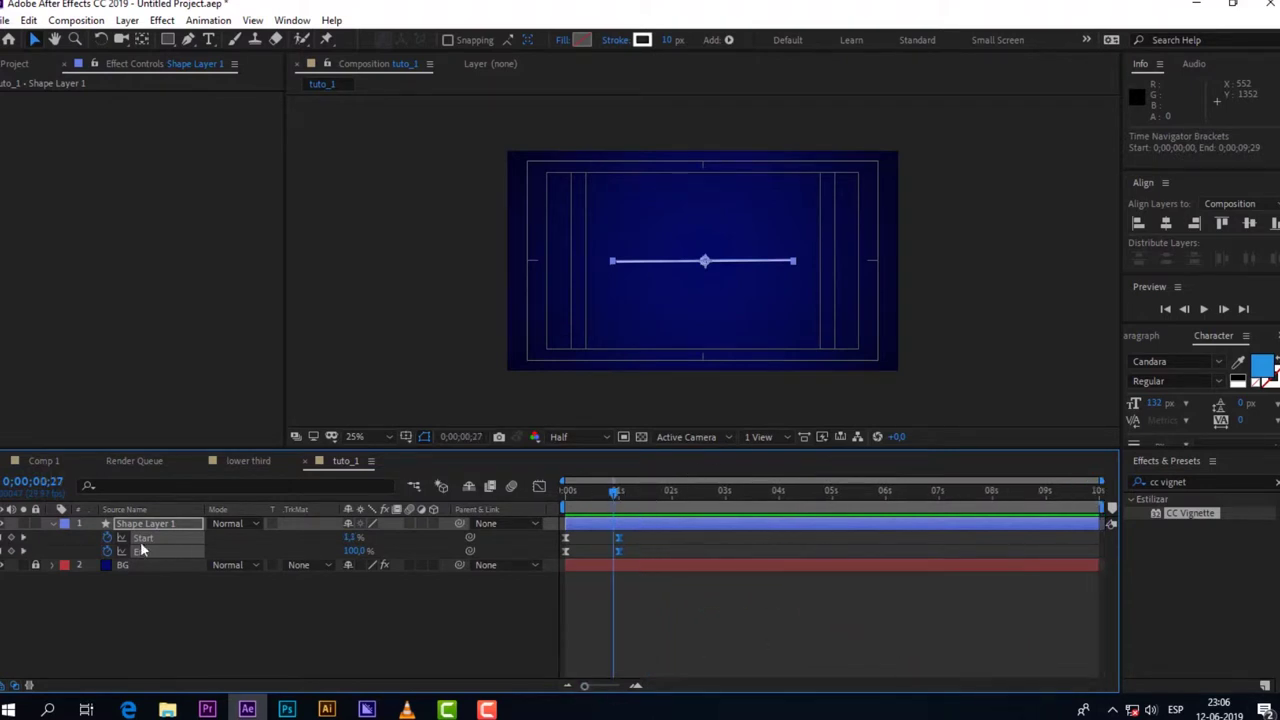
{"action": "left_click", "coordinate": [52, 523]}
{"action": "left_click", "coordinate": [327, 378]}
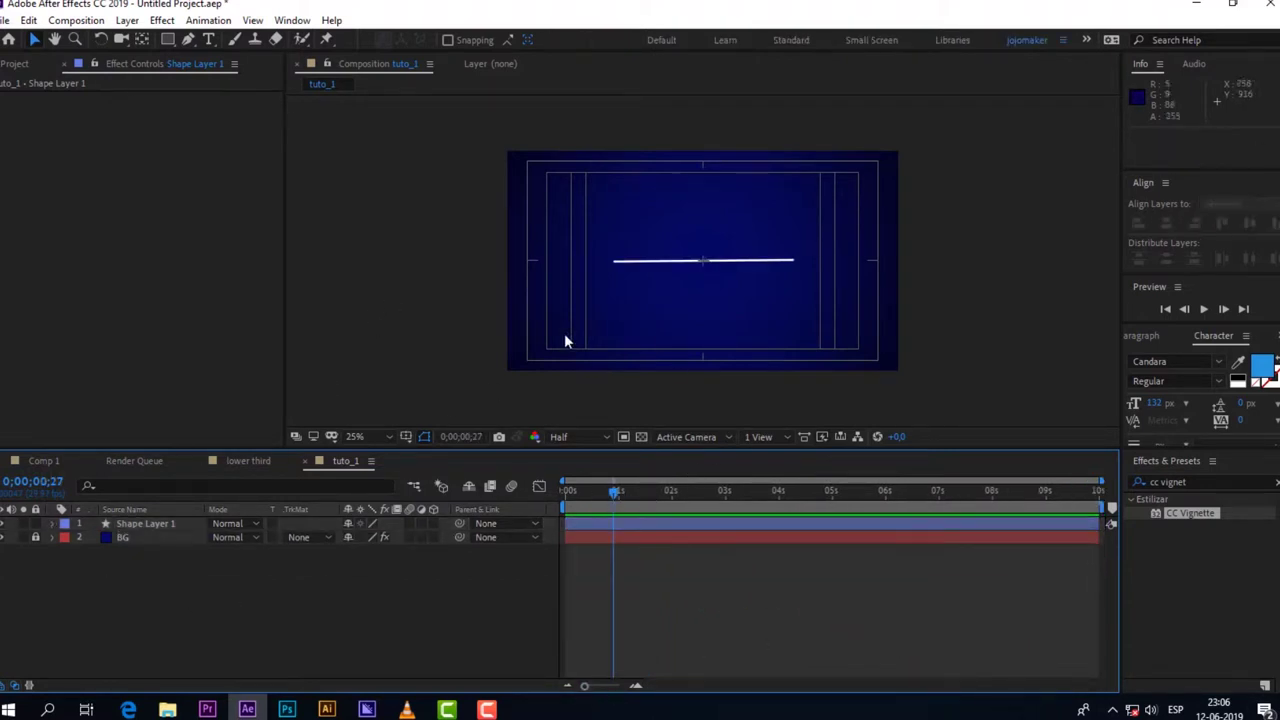
Step: Create a new text layer reading "Welcome" in the tuto_1 composition
{"action": "right_click", "coordinate": [190, 579]}
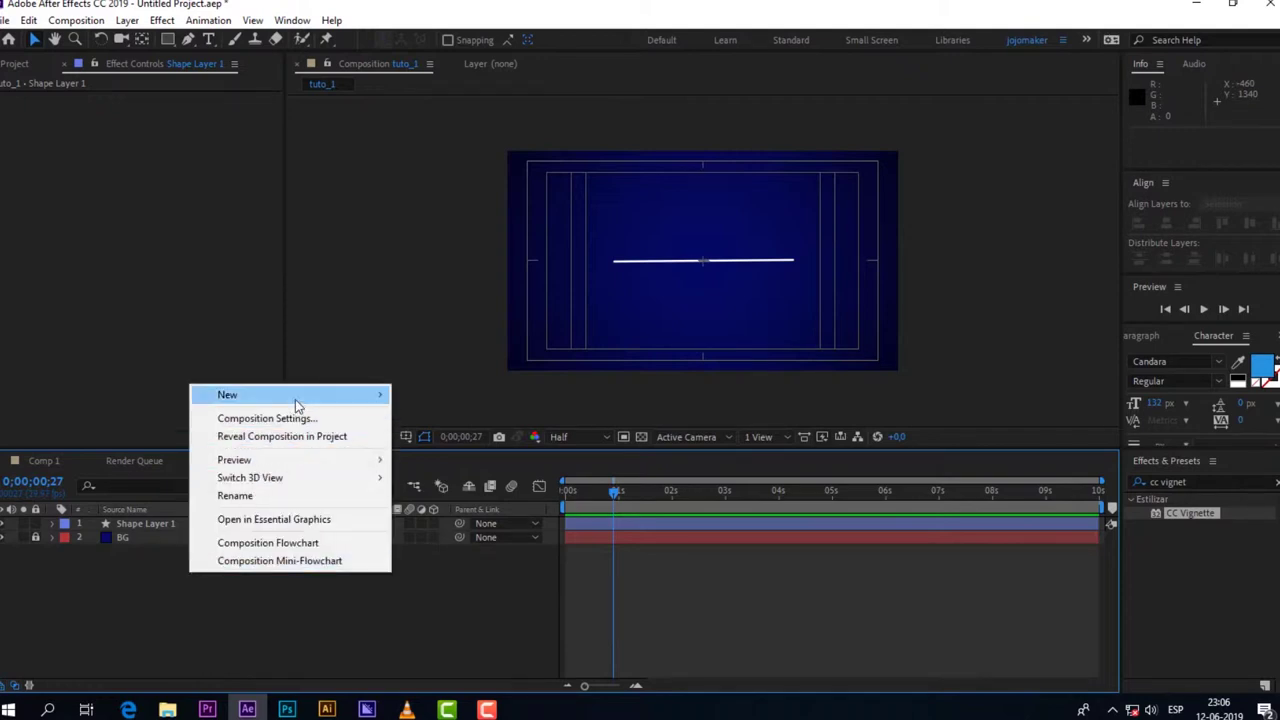
{"action": "mouse_move", "coordinate": [298, 402]}
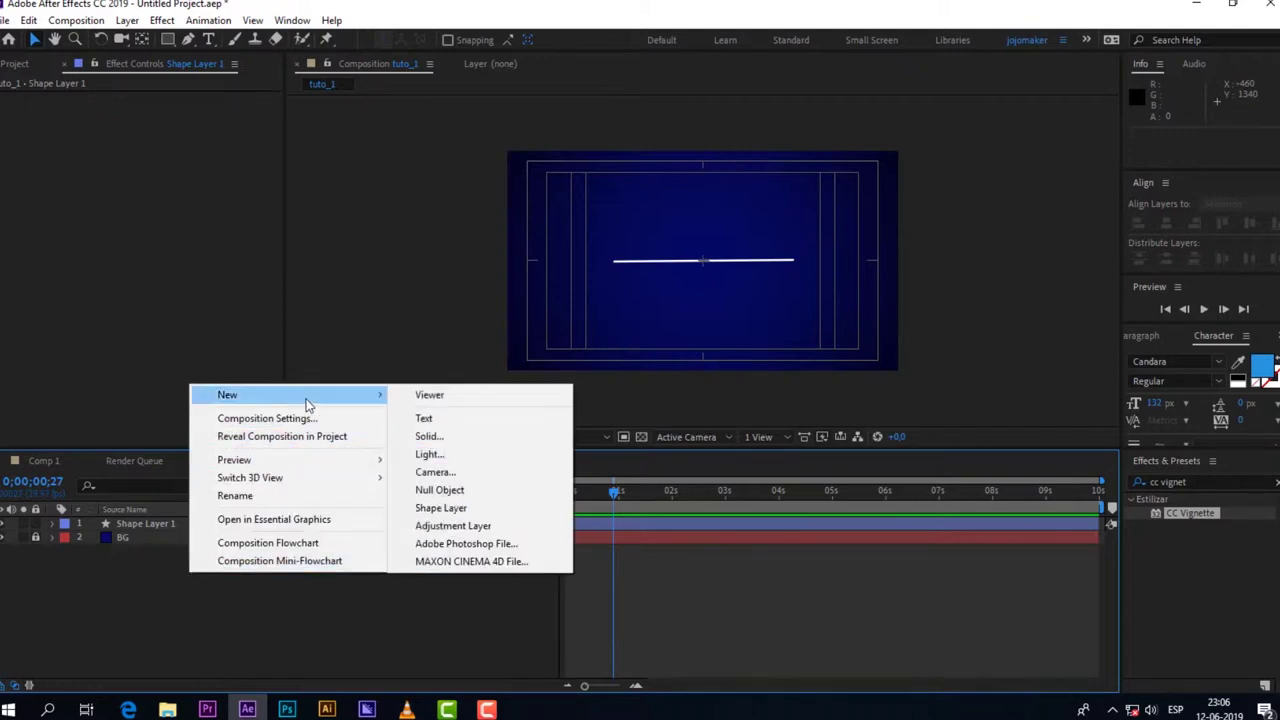
{"action": "left_click", "coordinate": [424, 419]}
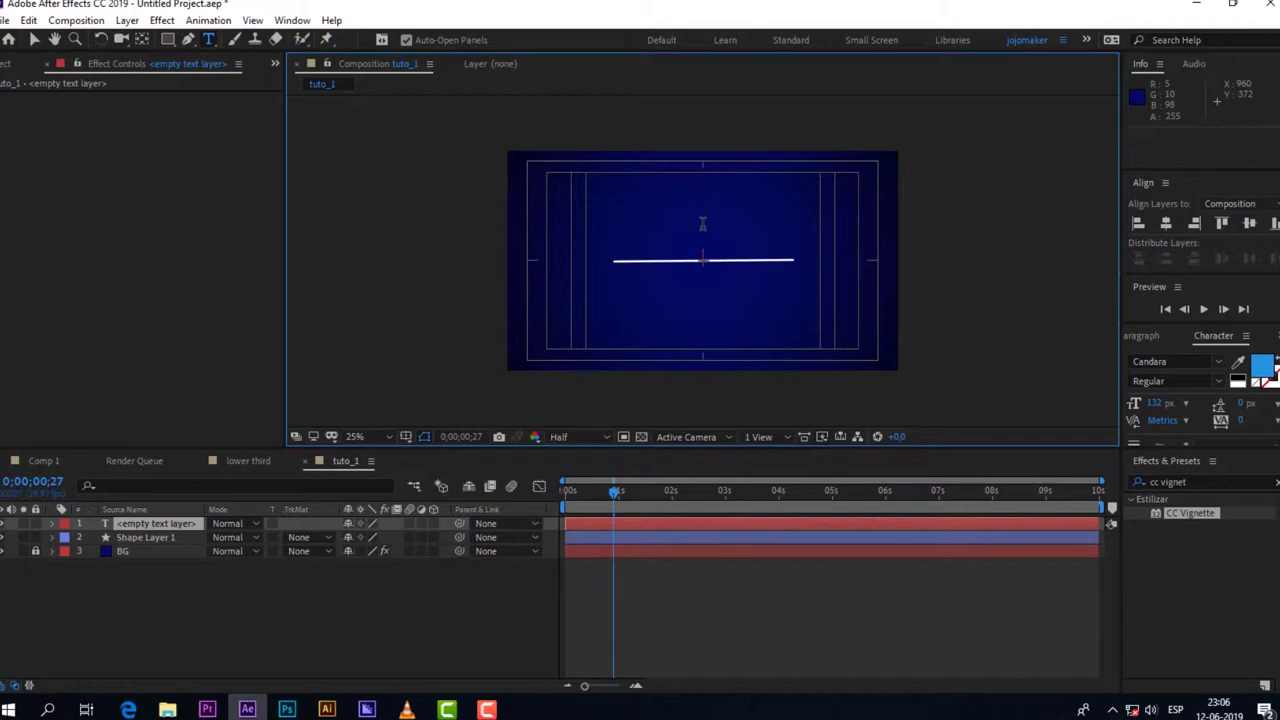
{"action": "type", "text": "Welcome"}
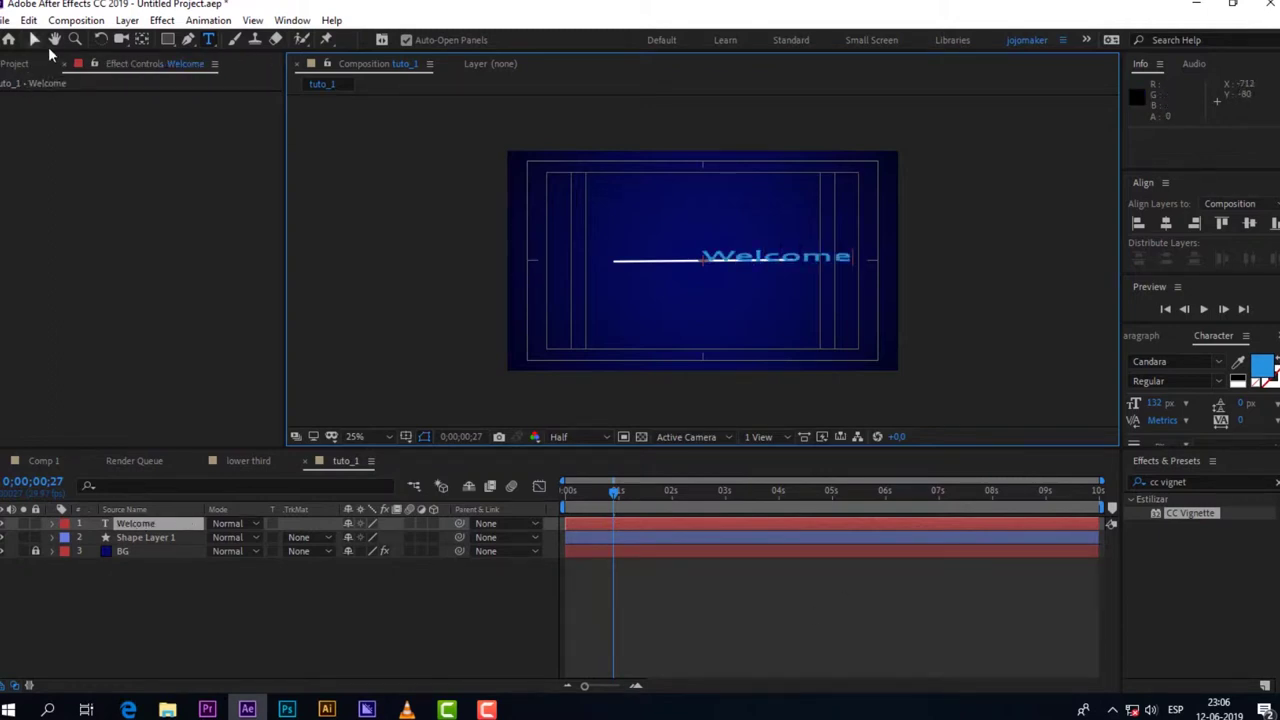
{"action": "left_click", "coordinate": [29, 40]}
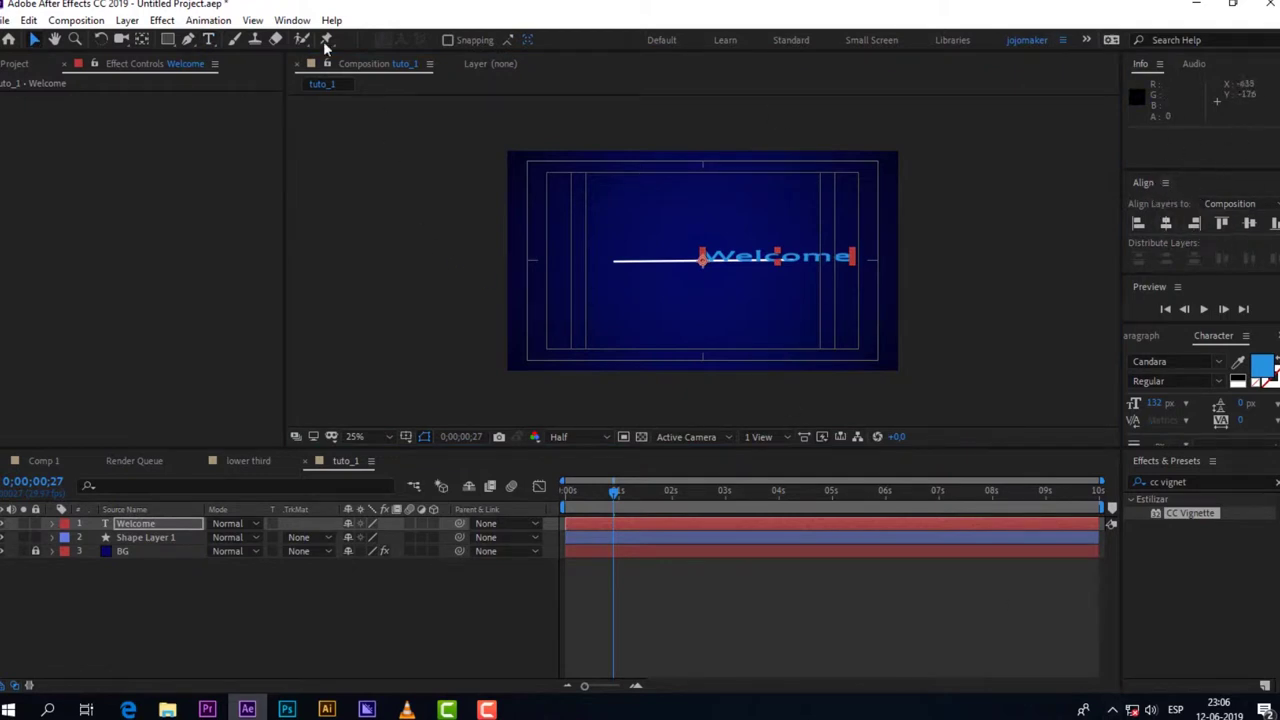
Step: Align the Welcome text layer to the composition's horizontal and vertical centre
{"action": "left_click", "coordinate": [291, 21]}
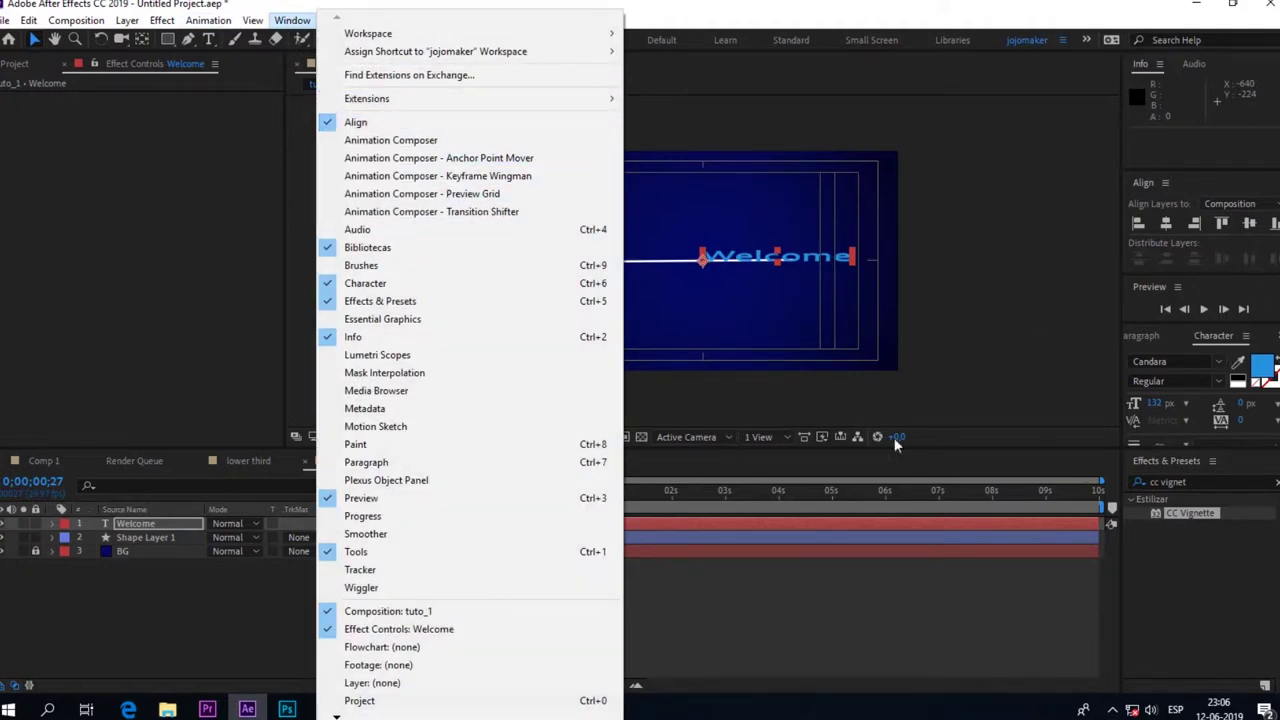
{"action": "left_click", "coordinate": [753, 629]}
{"action": "left_click", "coordinate": [165, 524]}
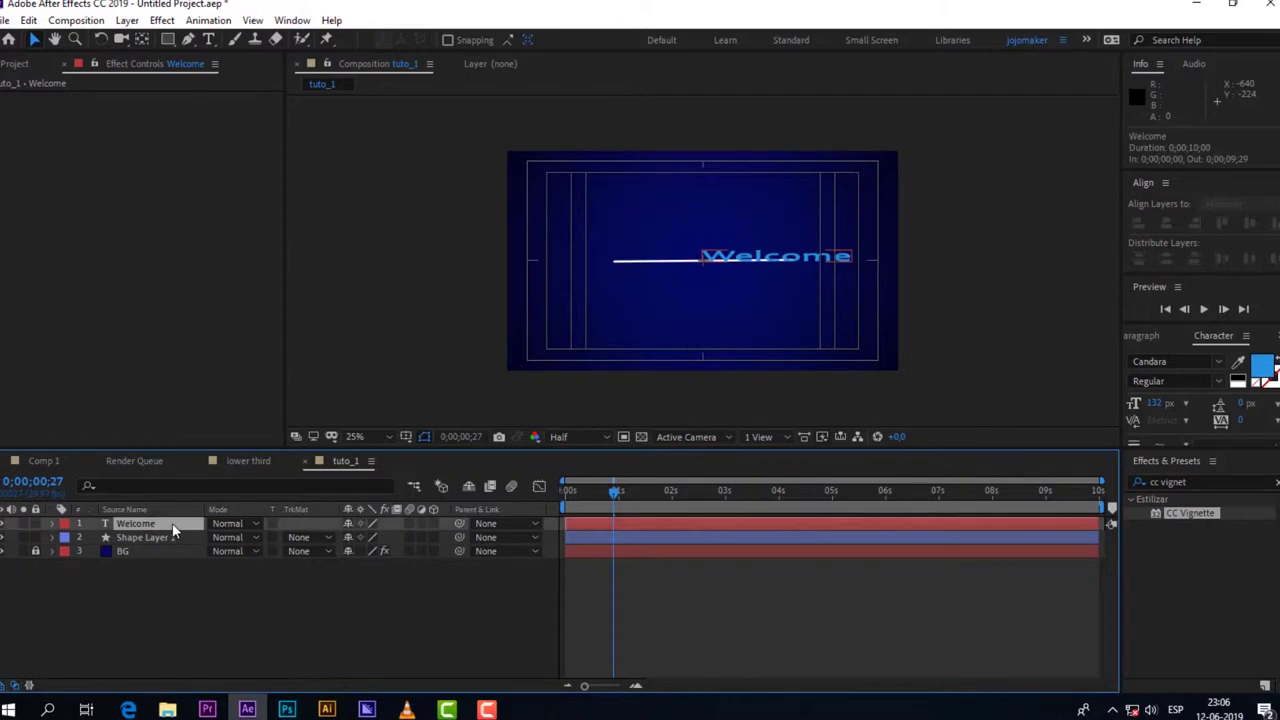
{"action": "left_click", "coordinate": [1167, 226]}
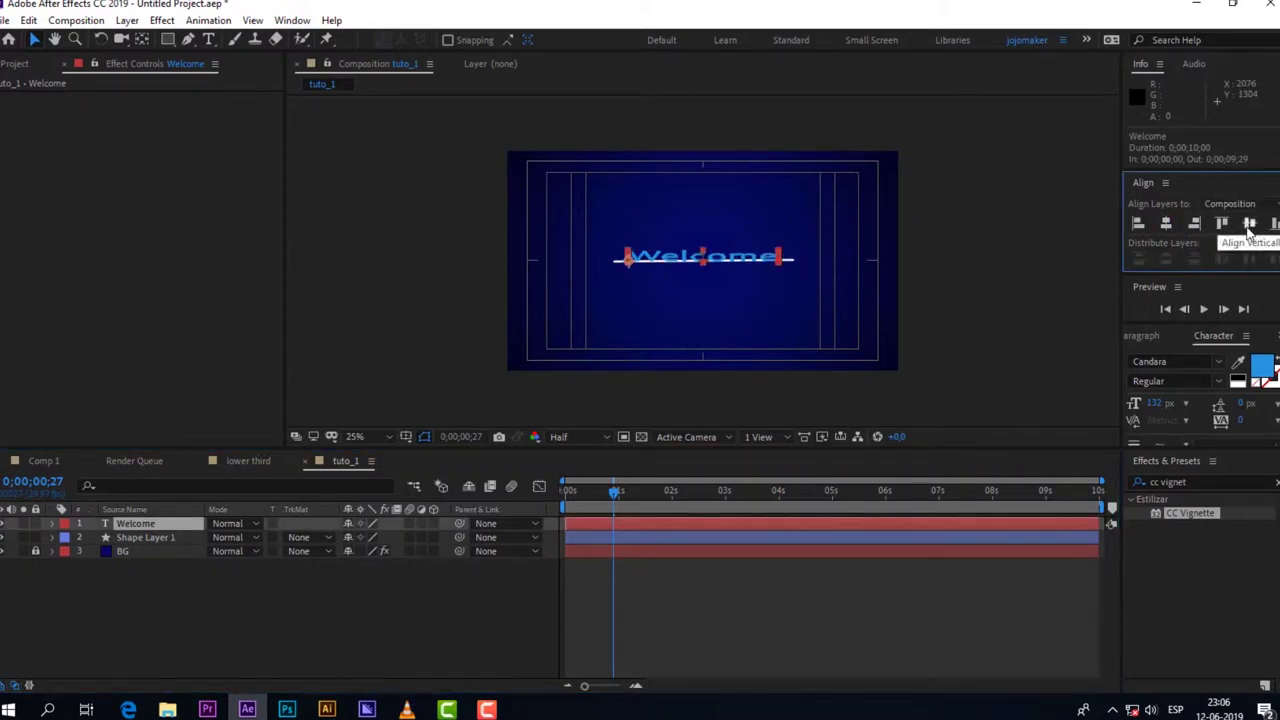
{"action": "left_click", "coordinate": [1248, 223]}
Step: Nudge the Welcome text straight up to a Y position of about 503 so it sits just above the white line
{"action": "key", "text": "Up"}
{"action": "key", "text": "Up"}
{"action": "key", "text": "Up"}
{"action": "key", "text": "Up"}
{"action": "key", "text": "Up"}
{"action": "key", "text": "Up"}
{"action": "key", "text": "Up"}
{"action": "key", "text": "Up"}
{"action": "key", "text": "Up"}
{"action": "key", "text": "Up"}
{"action": "key", "text": "Up"}
{"action": "key", "text": "Up"}
{"action": "key", "text": "Up"}
{"action": "key", "text": "Up"}
{"action": "key", "text": "Up"}
{"action": "key", "text": "Up"}
{"action": "key", "text": "Up"}
{"action": "key", "text": "Up"}
{"action": "key", "text": "Up"}
{"action": "key", "text": "Up"}
{"action": "key", "text": "Up"}
{"action": "key", "text": "Up"}
{"action": "key", "text": "Up"}
{"action": "key", "text": "Up"}
{"action": "key", "text": "Up"}
{"action": "key", "text": "Up"}
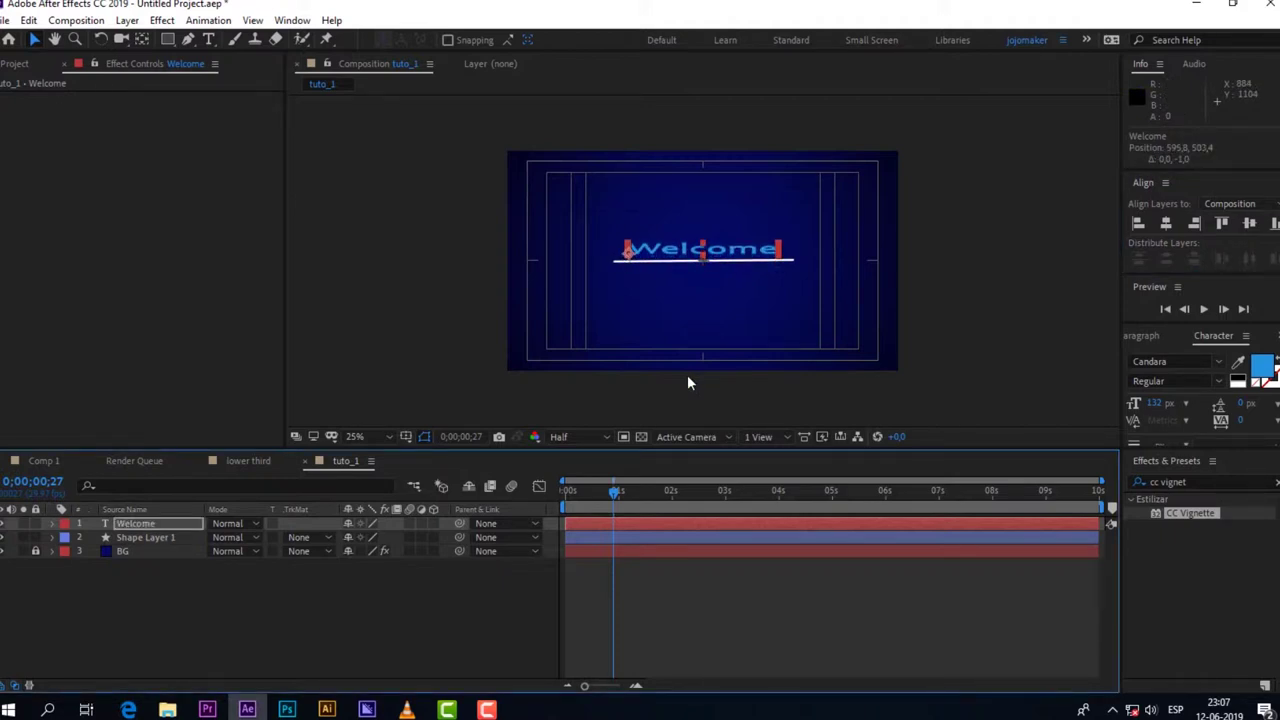
{"action": "left_click", "coordinate": [386, 620]}
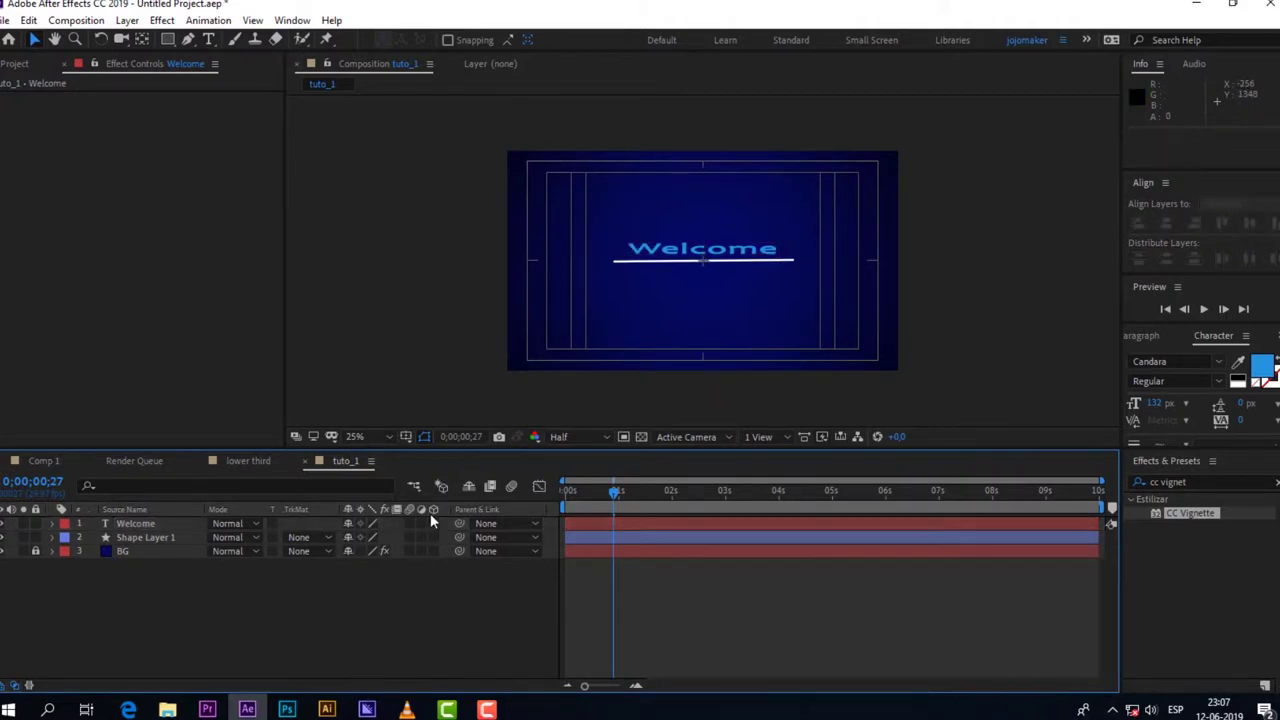
{"action": "left_click", "coordinate": [140, 523]}
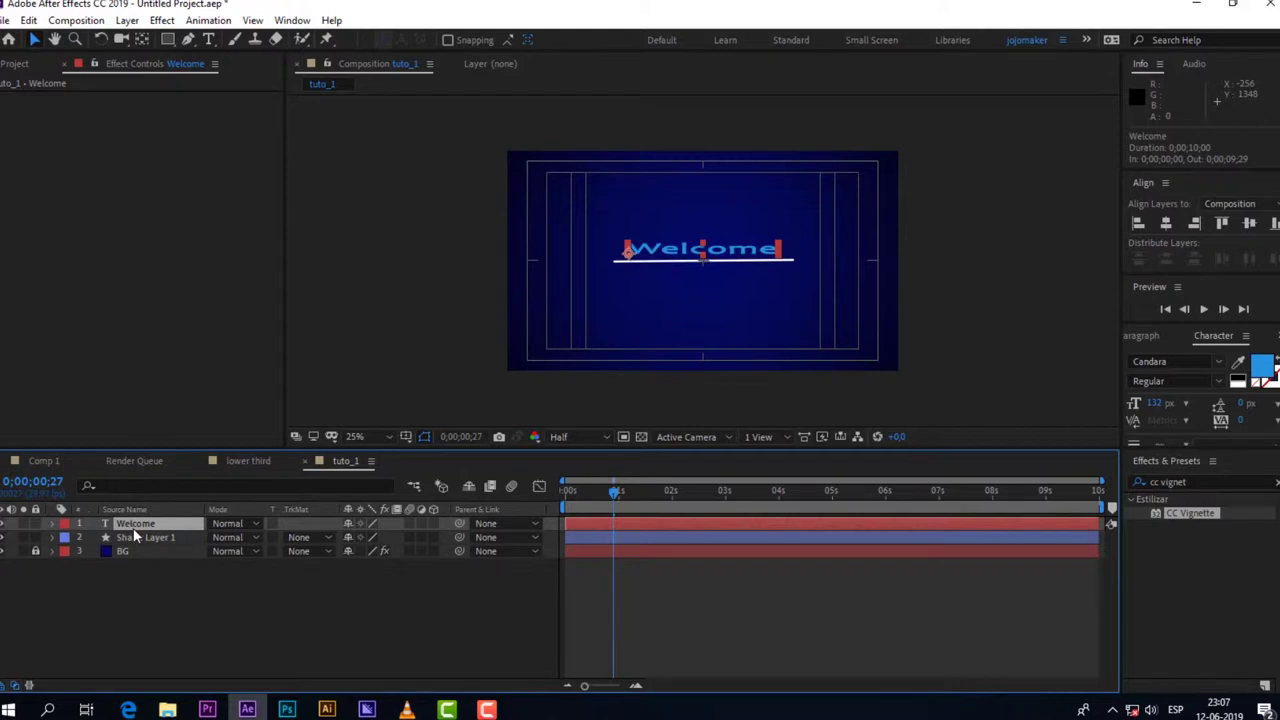
{"action": "key", "text": "ctrl+d"}
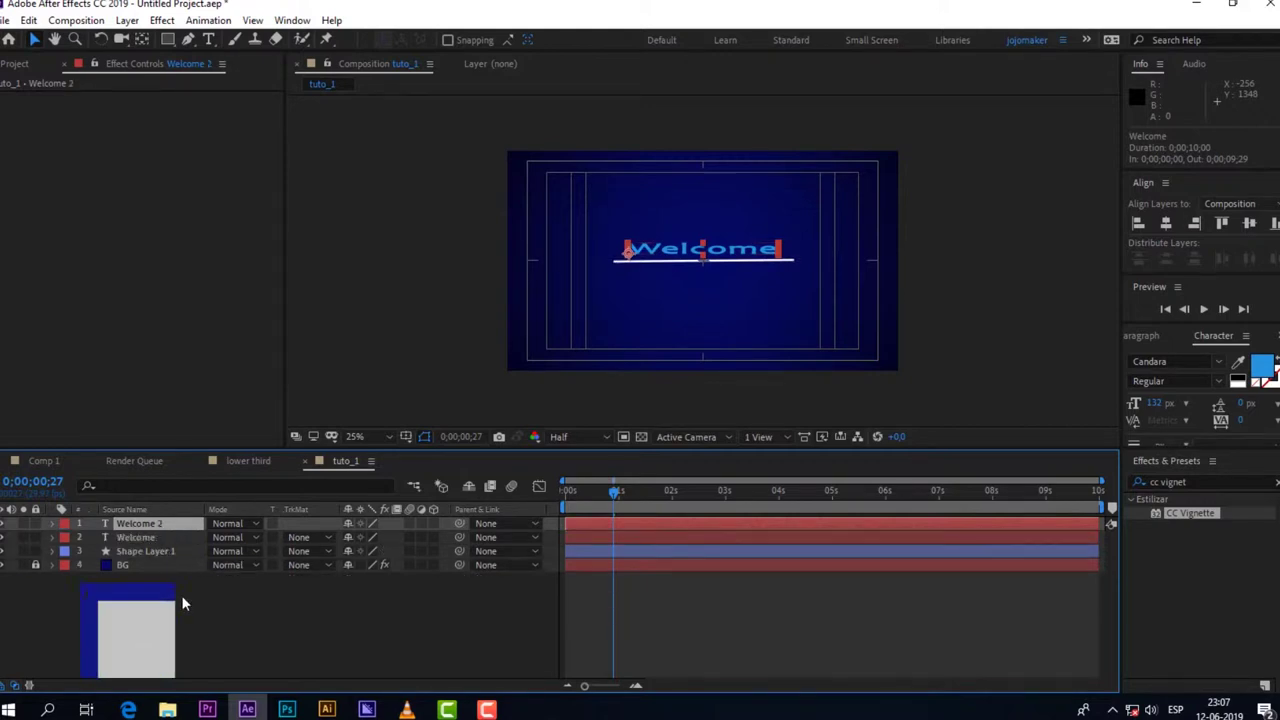
{"action": "key", "text": "Delete"}
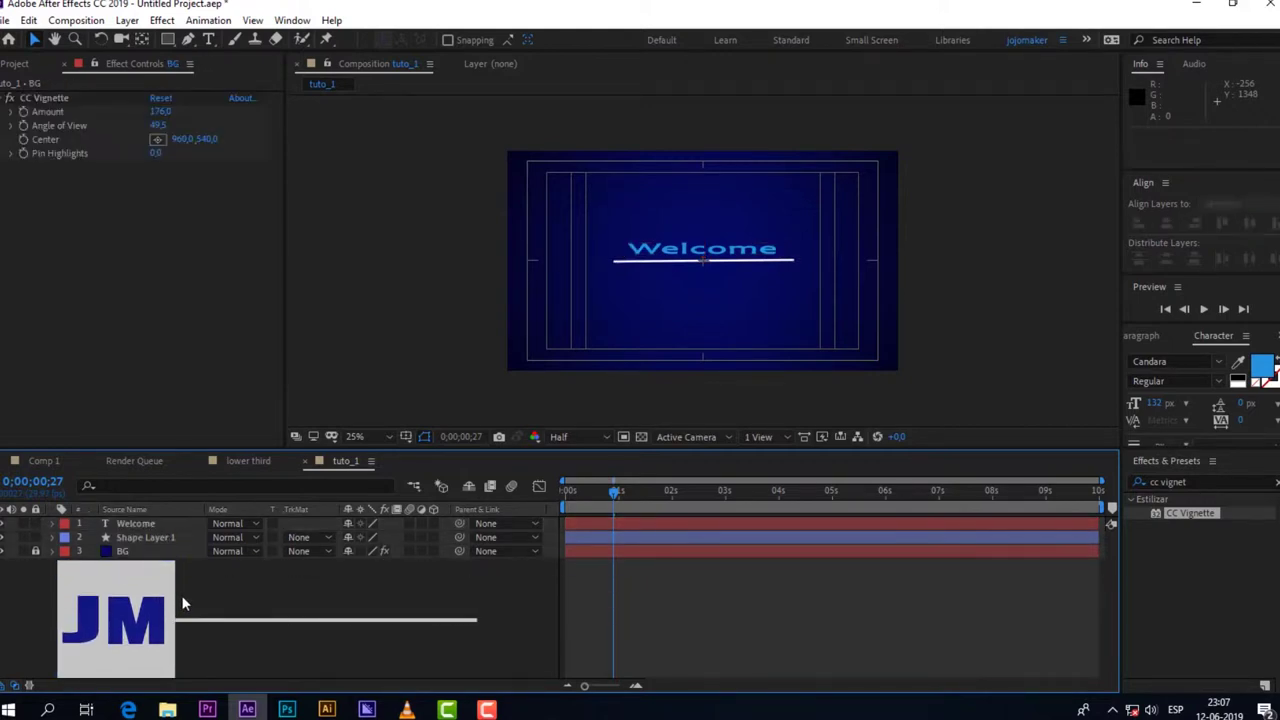
Step: Duplicate the Welcome text layer and replace the copy's text with "To my Canel"
{"action": "left_click", "coordinate": [132, 521]}
{"action": "left_click", "coordinate": [28, 20]}
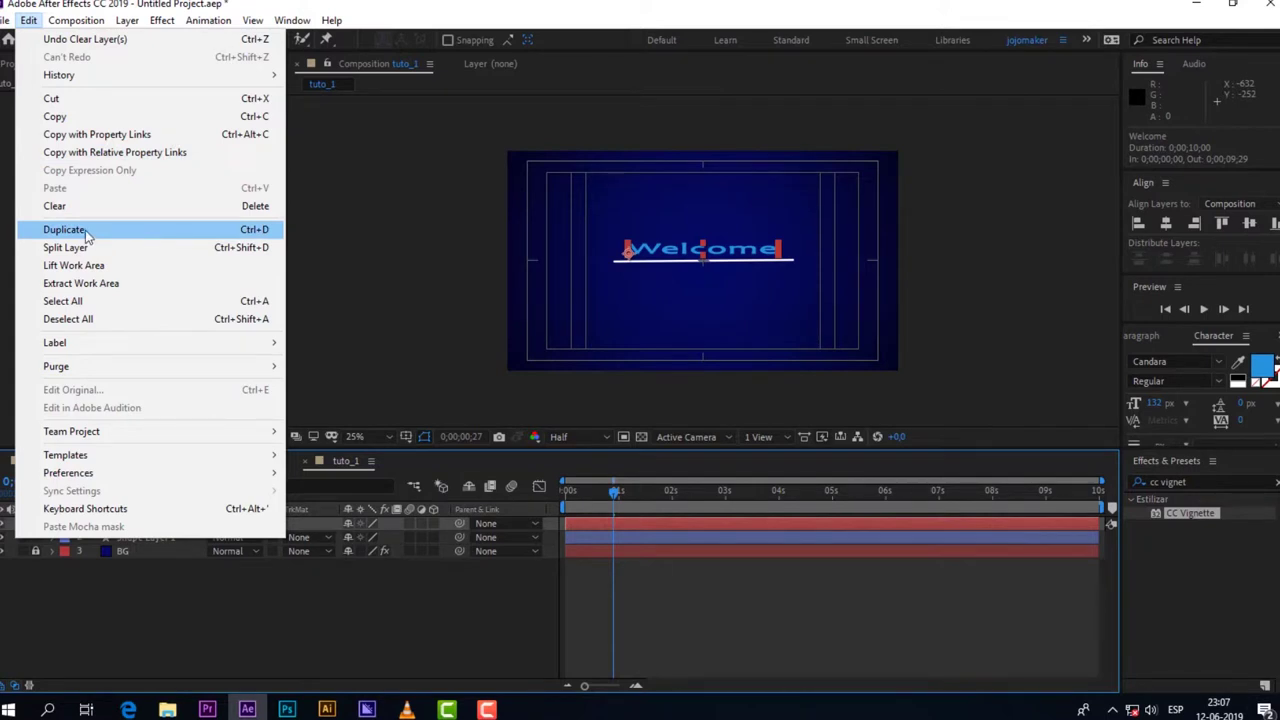
{"action": "left_click", "coordinate": [207, 233]}
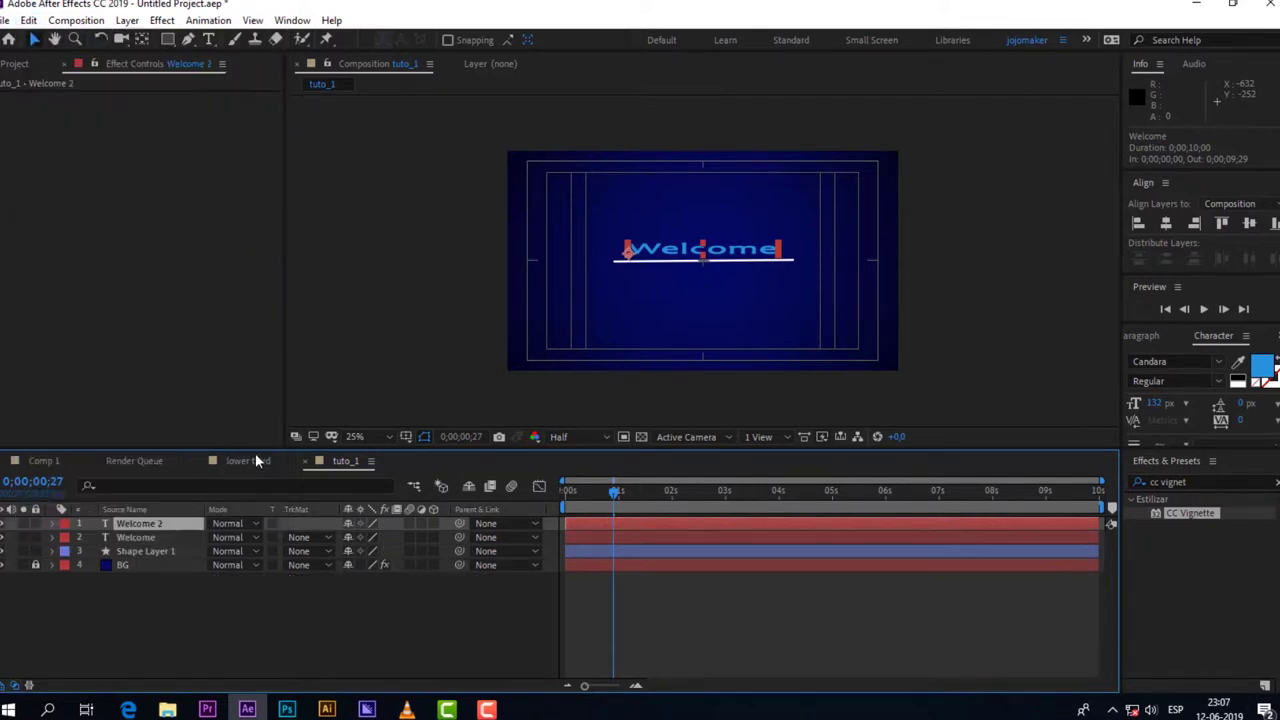
{"action": "double_click", "coordinate": [147, 523]}
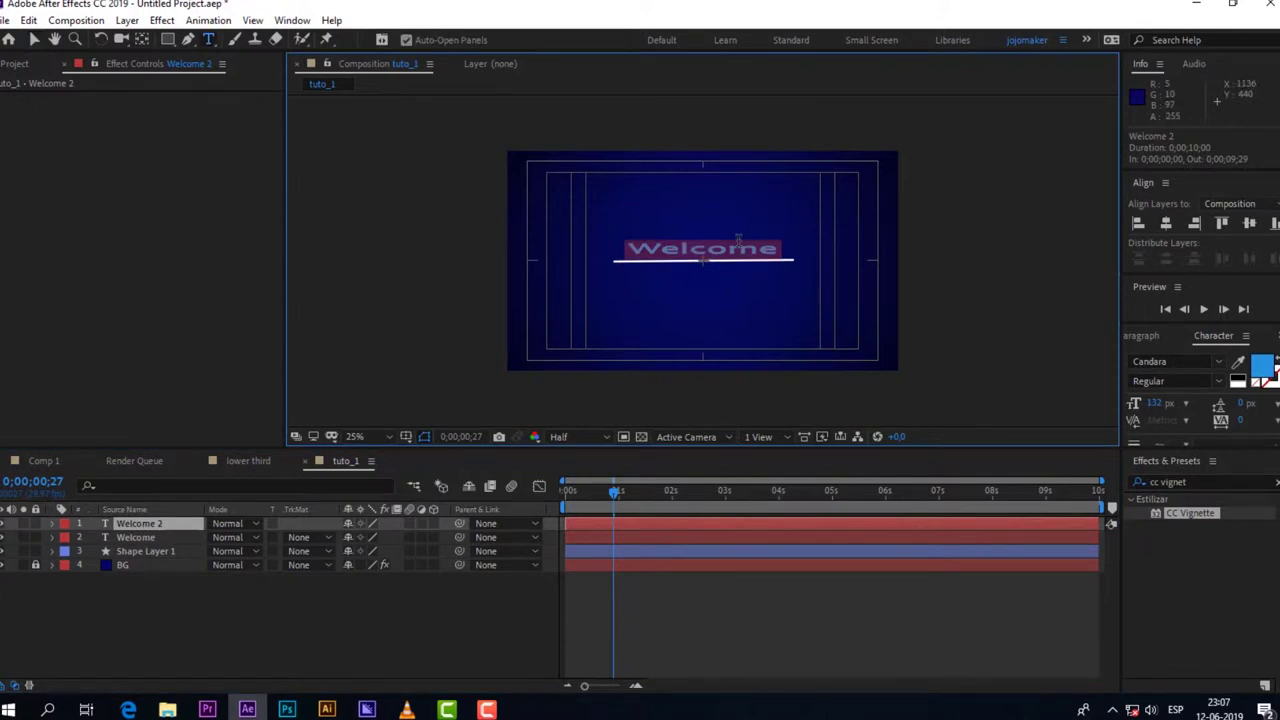
{"action": "type", "text": "To my Canel"}
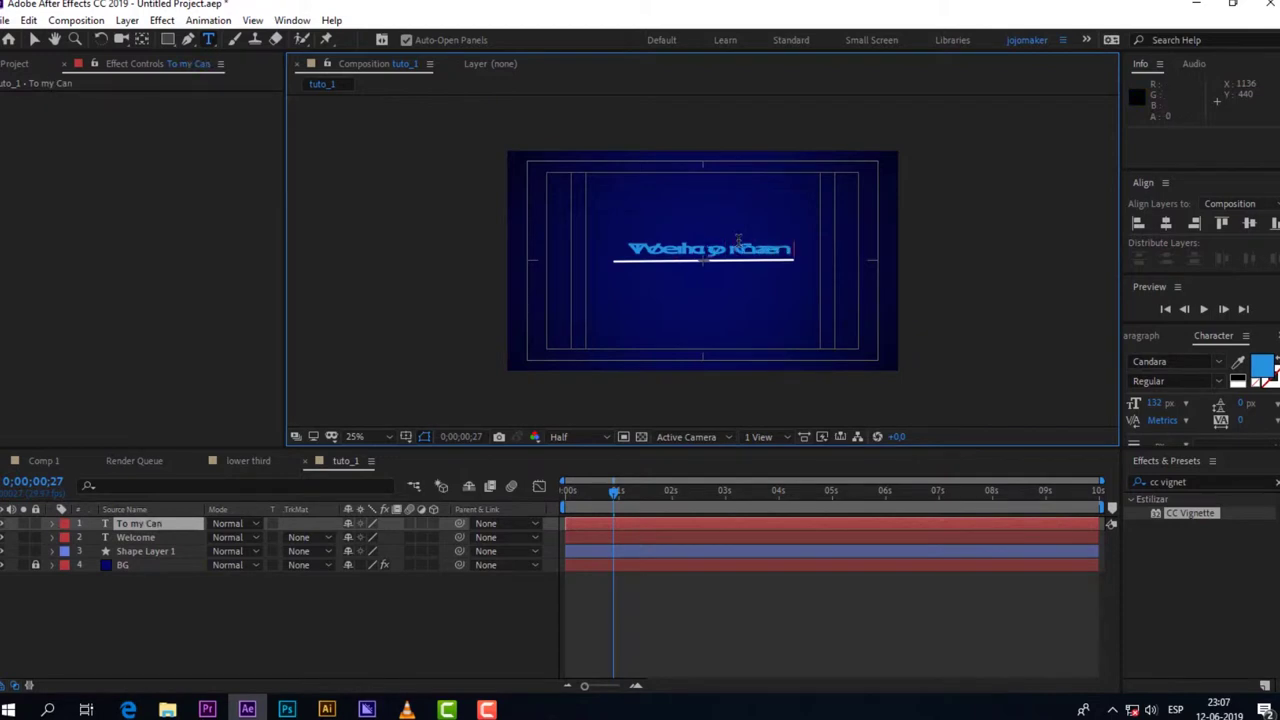
{"action": "left_click", "coordinate": [40, 40]}
Step: Move the "To my Canel" text below the white line to a Y position of about 631, centred horizontally in the composition
{"action": "key", "text": "Down"}
{"action": "key", "text": "Down"}
{"action": "key", "text": "Down"}
{"action": "key", "text": "Down"}
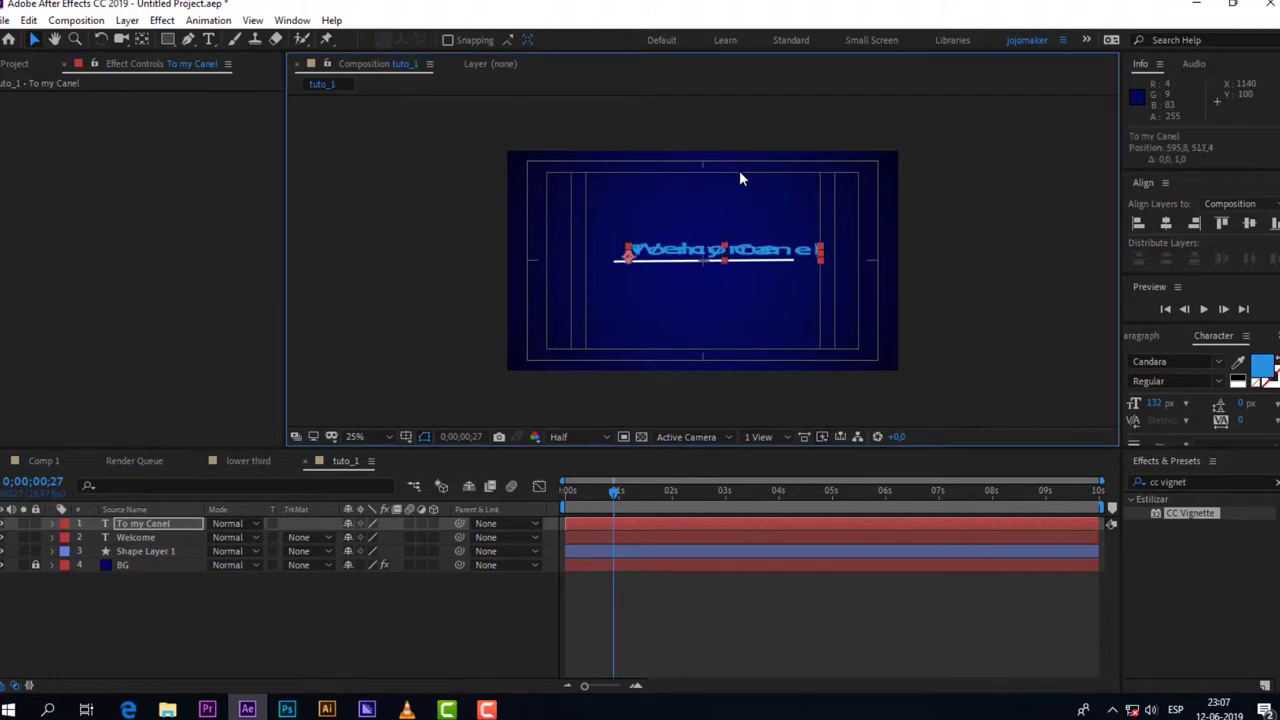
{"action": "key", "text": "Down"}
{"action": "key", "text": "Down"}
{"action": "key", "text": "Down"}
{"action": "key", "text": "Down"}
{"action": "key", "text": "Down"}
{"action": "key", "text": "Down"}
{"action": "key", "text": "Down"}
{"action": "key", "text": "Down"}
{"action": "key", "text": "Down"}
{"action": "key", "text": "Down"}
{"action": "key", "text": "Down"}
{"action": "key", "text": "Down"}
{"action": "key", "text": "Down"}
{"action": "key", "text": "Down"}
{"action": "key", "text": "Down"}
{"action": "key", "text": "Down"}
{"action": "key", "text": "Down"}
{"action": "key", "text": "Down"}
{"action": "key", "text": "Down"}
{"action": "key", "text": "Down"}
{"action": "left_click", "coordinate": [1166, 224]}
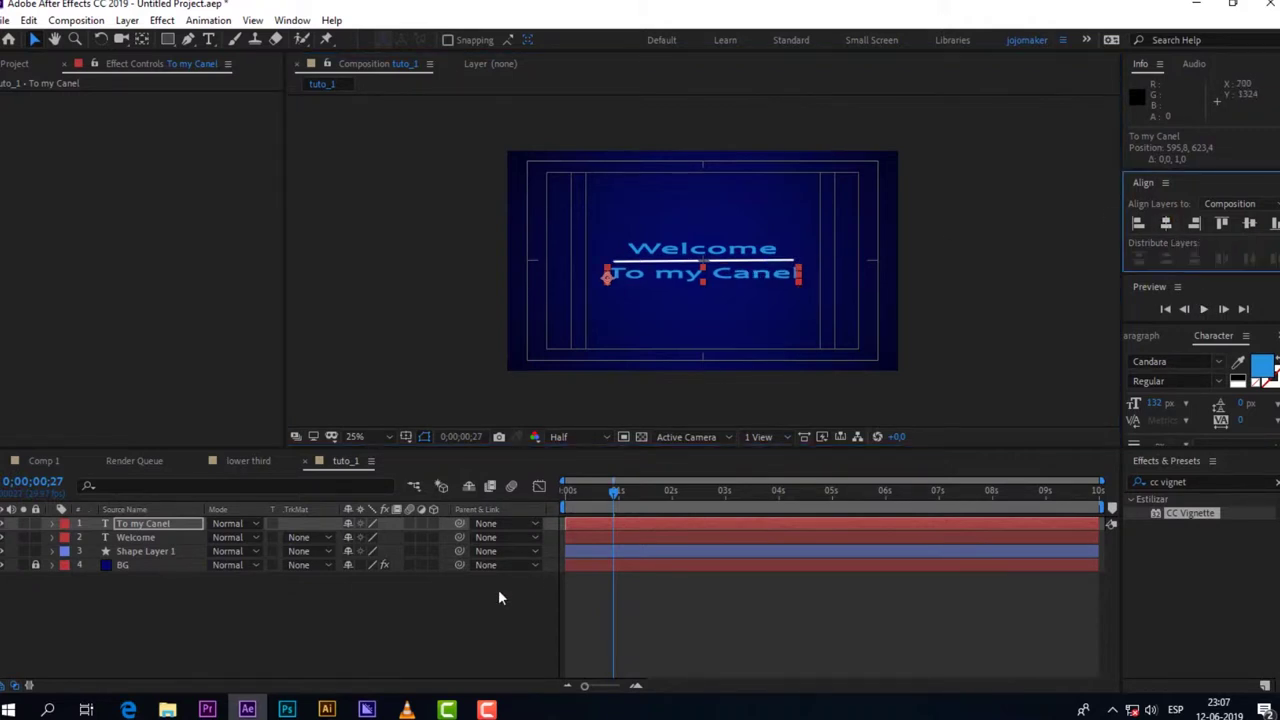
{"action": "left_click", "coordinate": [375, 604]}
{"action": "left_click", "coordinate": [689, 280]}
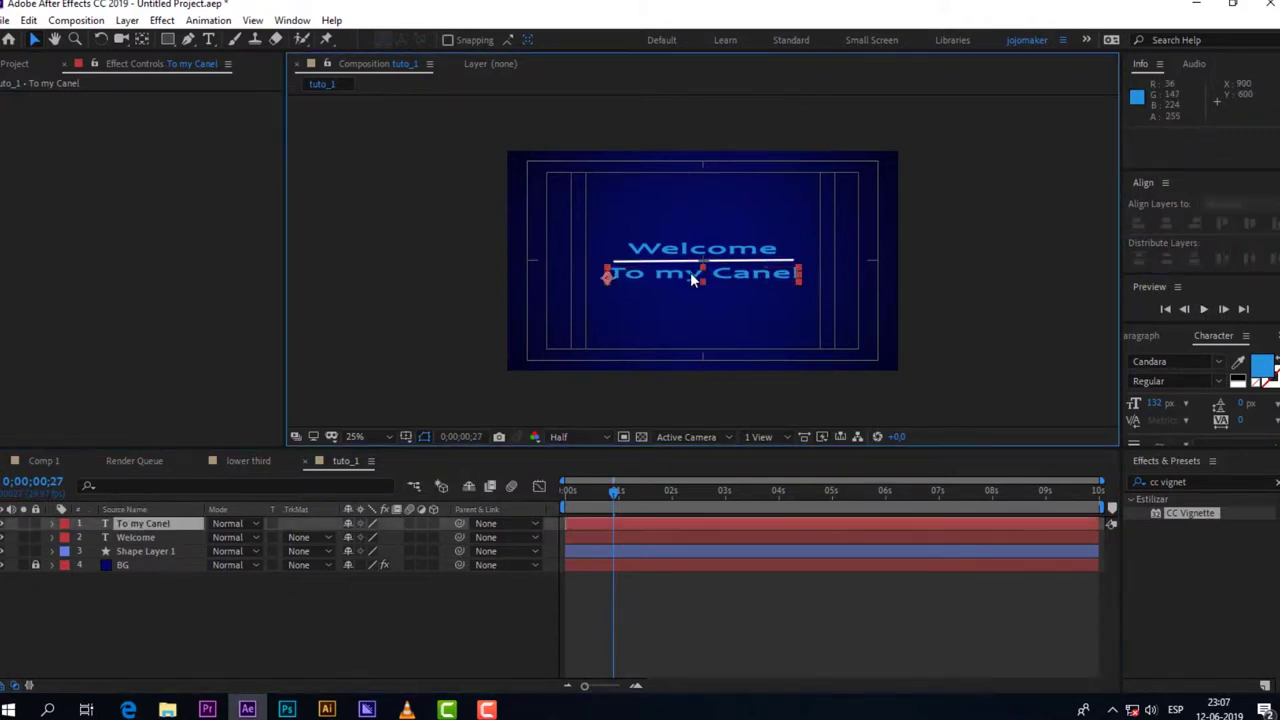
{"action": "left_click_drag", "start_coordinate": [690, 280], "coordinate": [690, 283]}
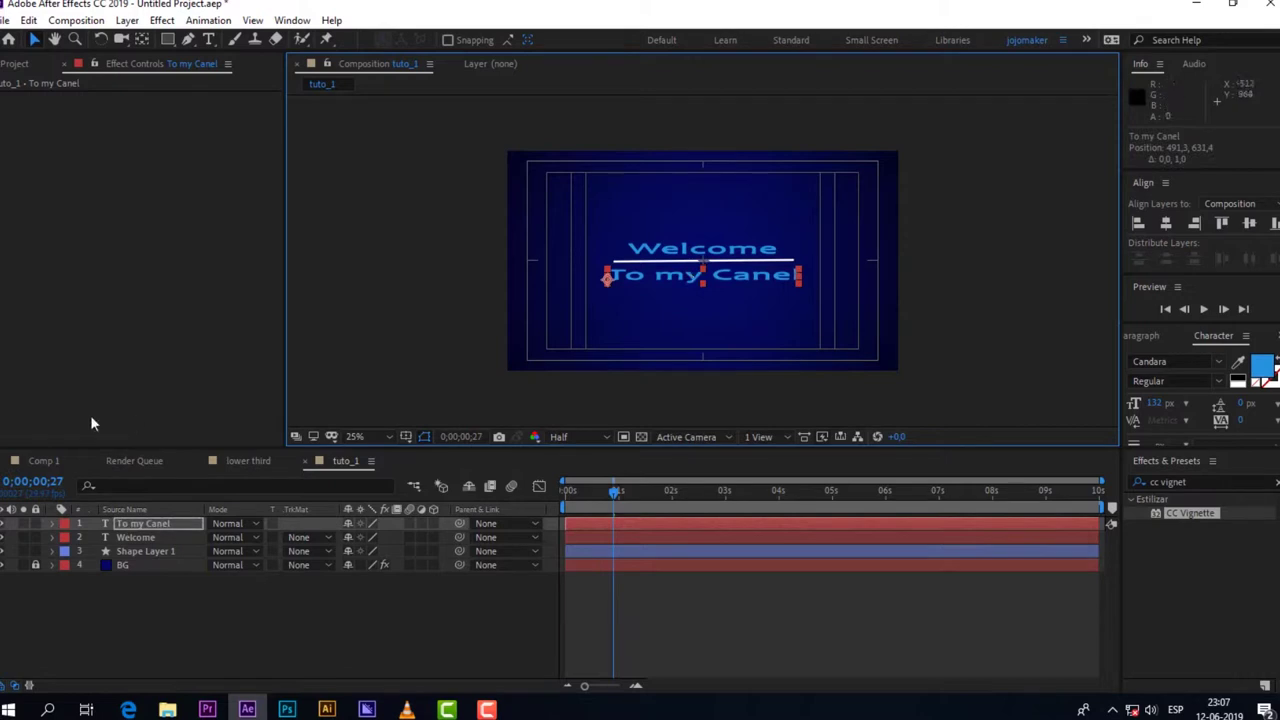
Step: Change the fill colour of the whole "To my Canel" text to orange, hex CA860F
{"action": "double_click", "coordinate": [177, 526]}
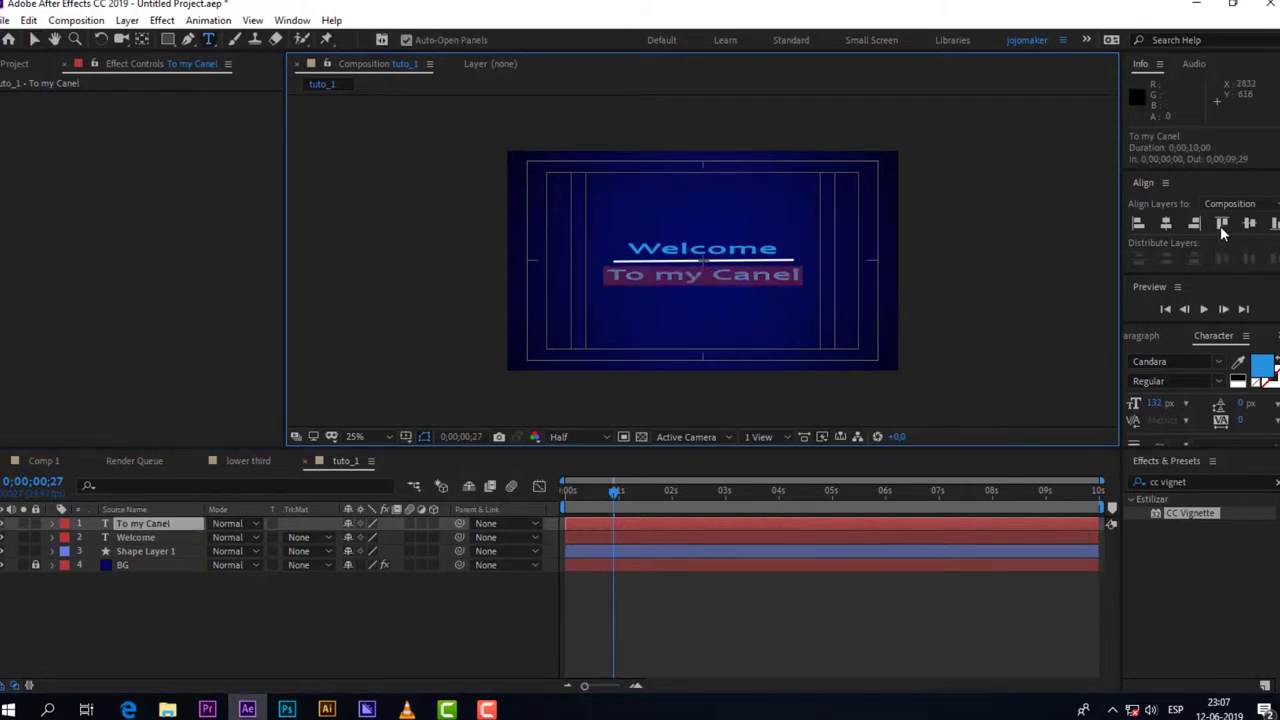
{"action": "left_click", "coordinate": [1262, 366]}
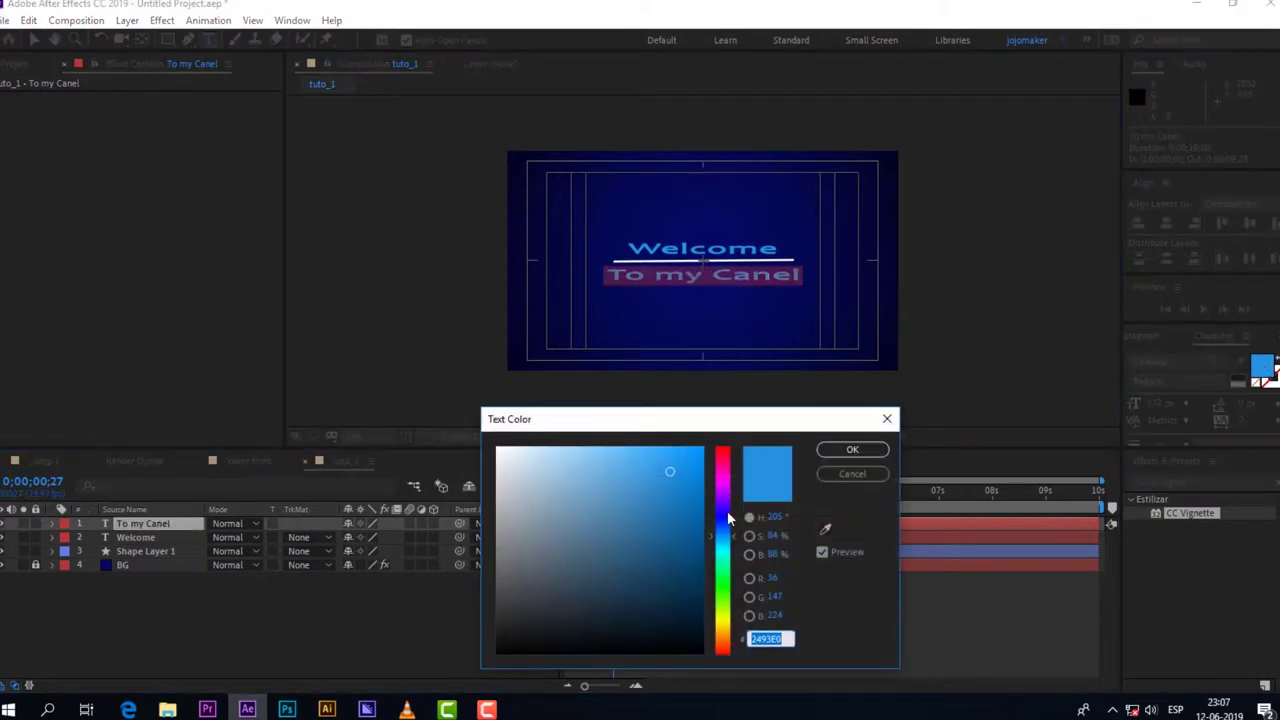
{"action": "left_click_drag", "start_coordinate": [733, 610], "coordinate": [729, 633]}
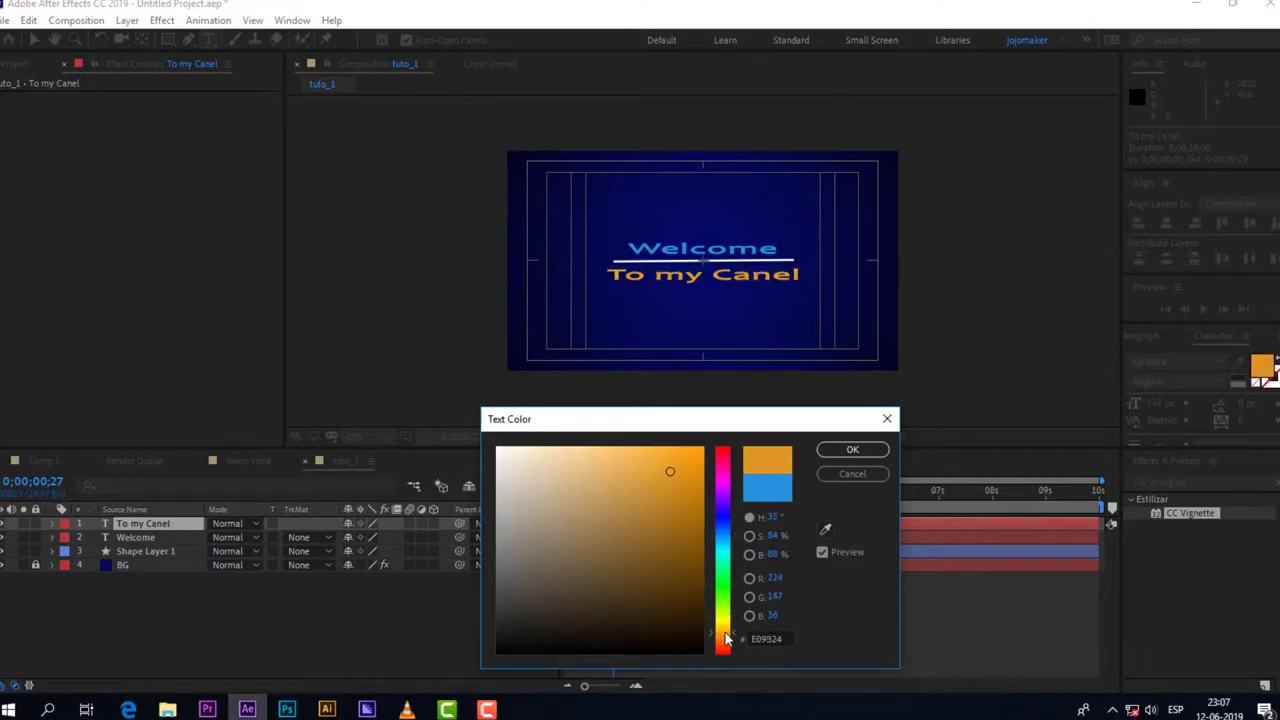
{"action": "left_click_drag", "start_coordinate": [694, 480], "coordinate": [687, 488]}
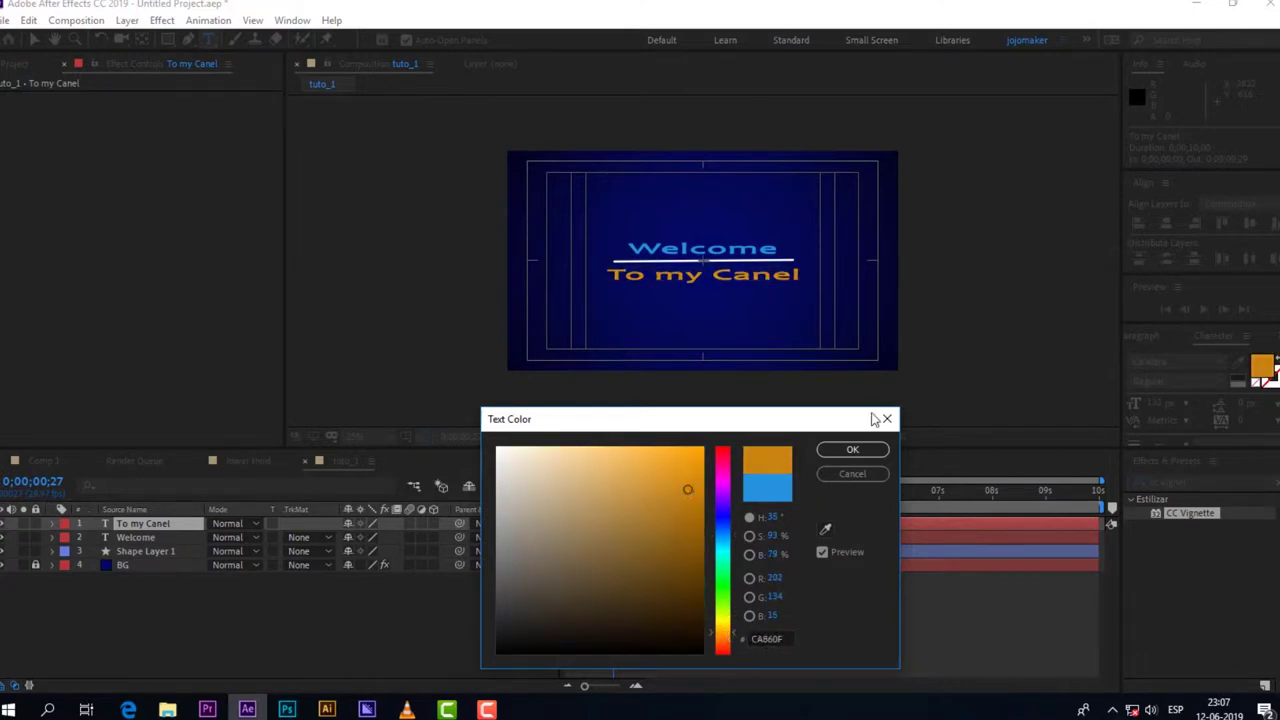
{"action": "left_click", "coordinate": [850, 449]}
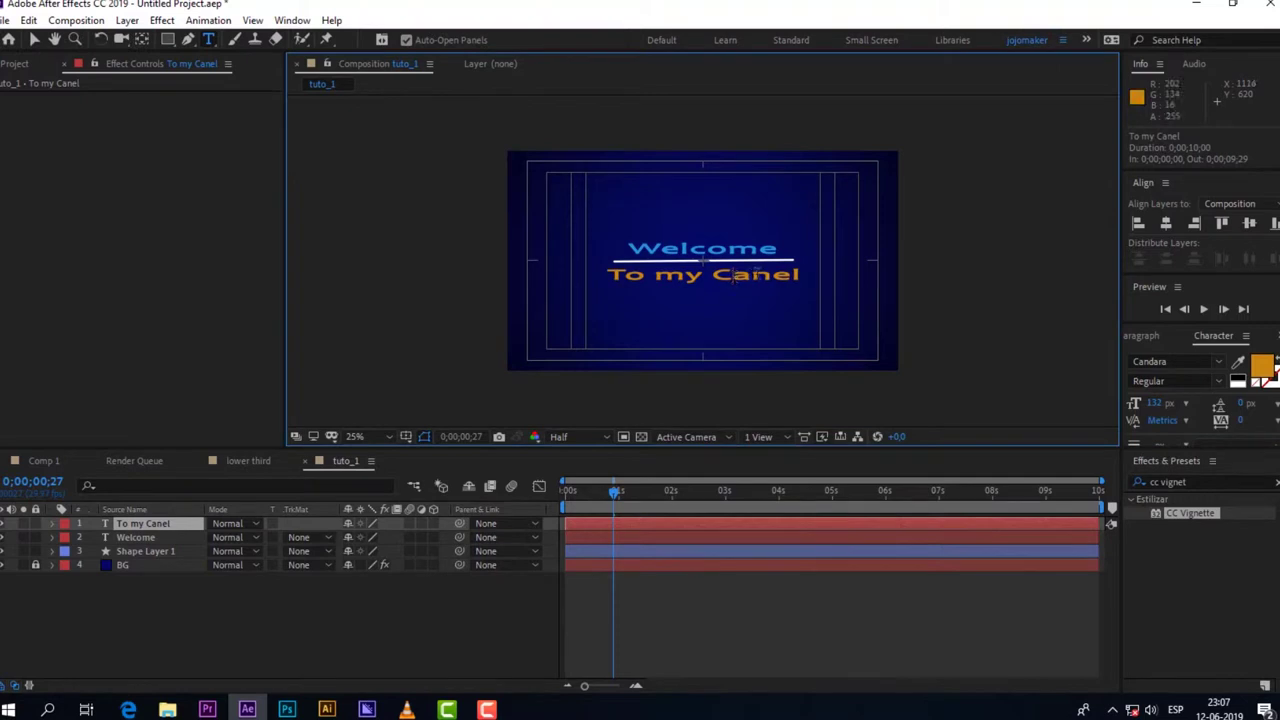
Step: Correct the lower text to read "To my Chanel" and centre it horizontally in the composition again
{"action": "type", "text": "h"}
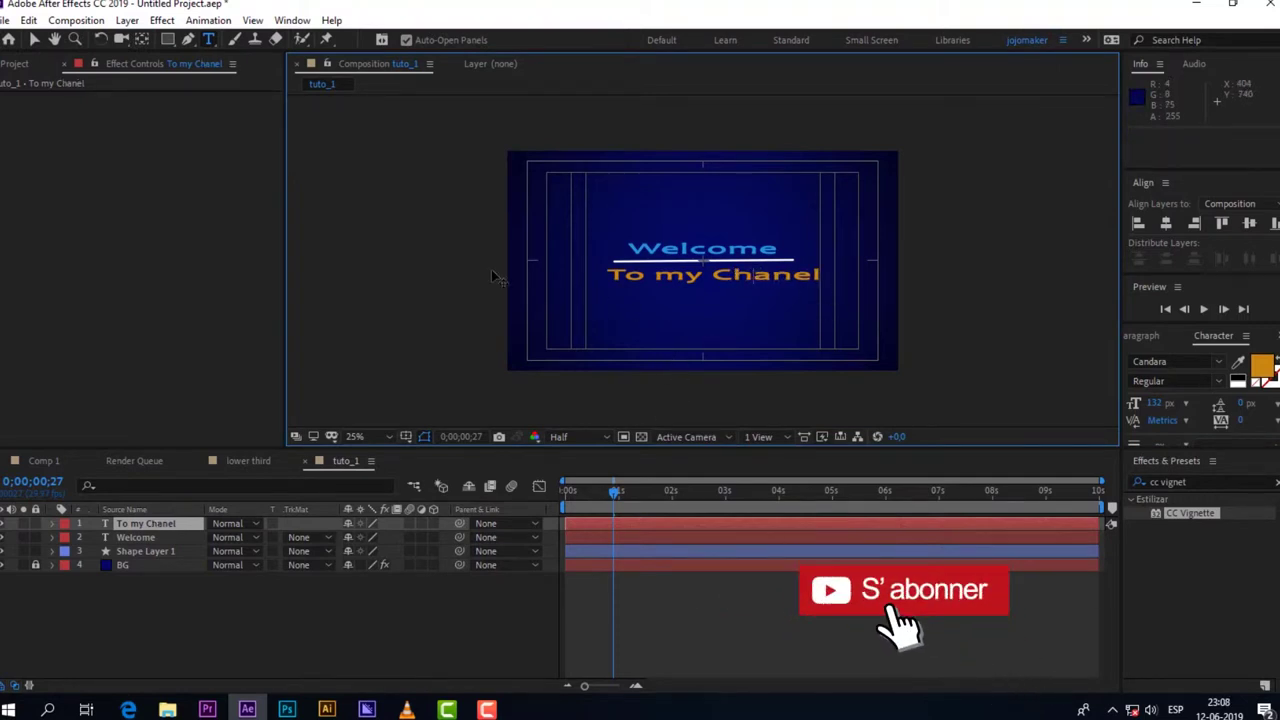
{"action": "left_click", "coordinate": [114, 126]}
{"action": "key", "text": "v"}
{"action": "left_click", "coordinate": [1165, 223]}
Step: Deselect all layers and preview the composition with both text lines from the first frame
{"action": "left_click", "coordinate": [336, 583]}
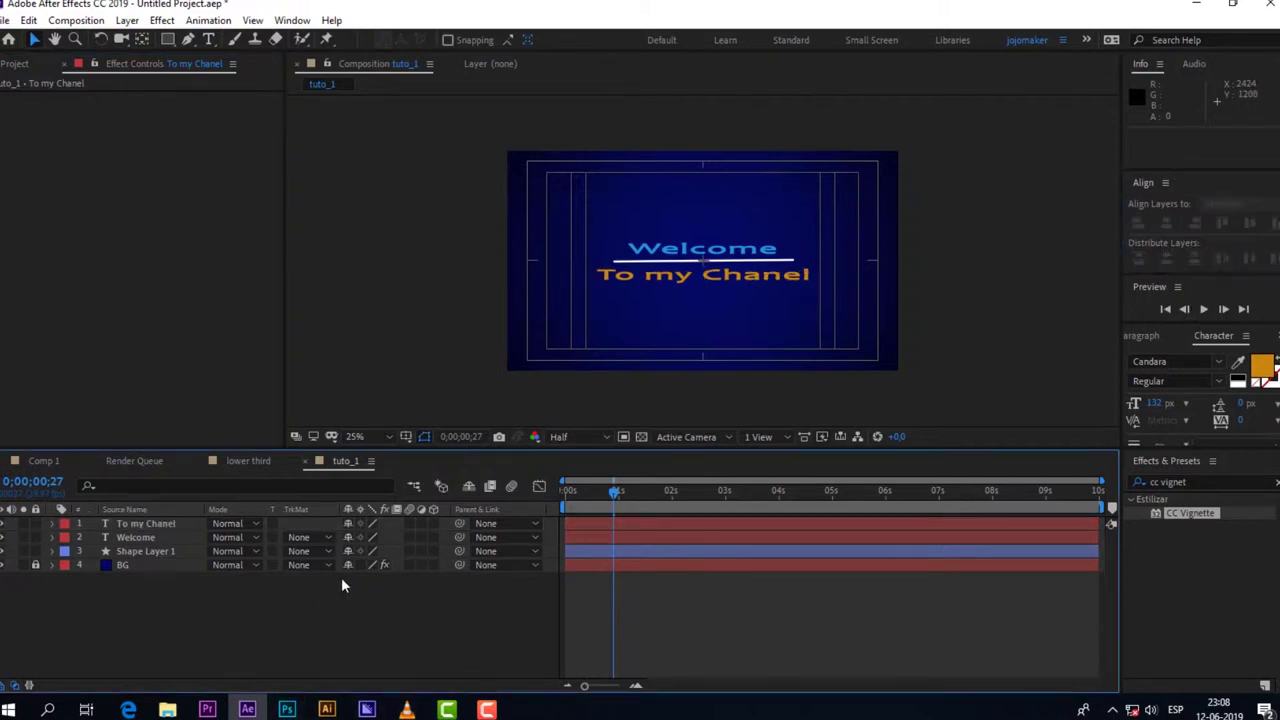
{"action": "key", "text": "Home"}
{"action": "key", "text": "space"}
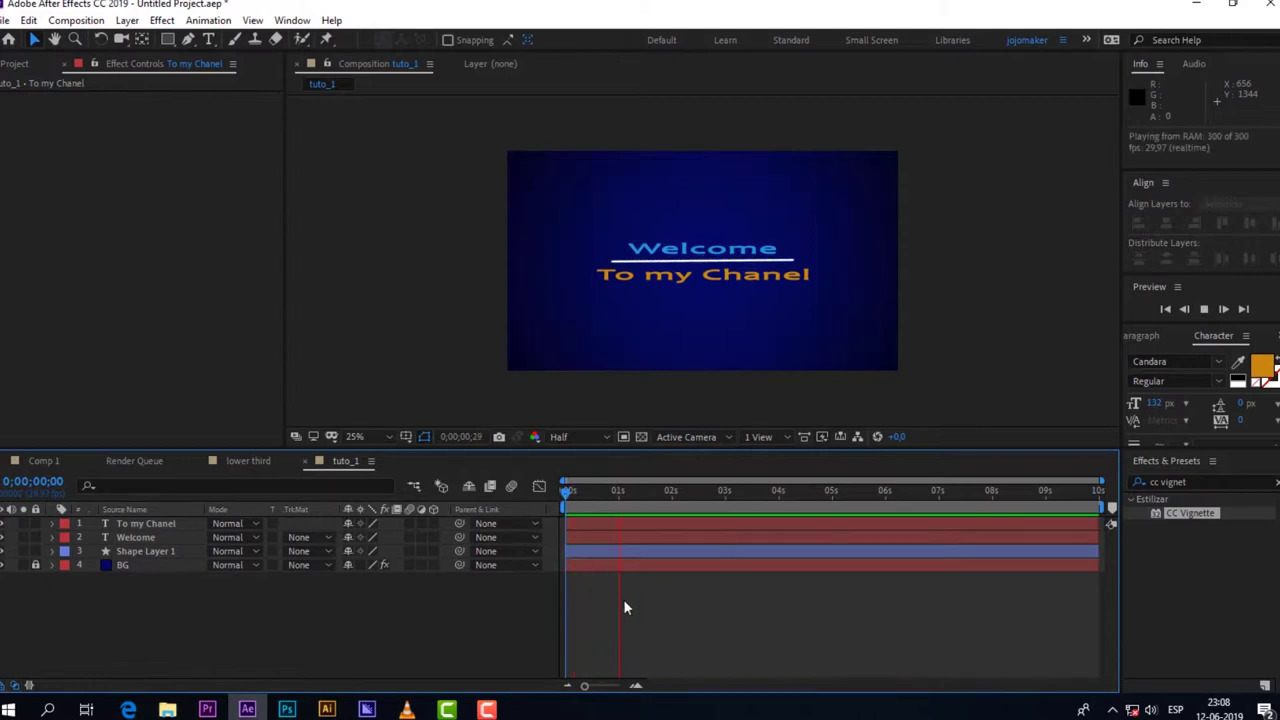
Step: Add Position keyframes to the "To my Chanel" and "Welcome" layers at 0;00;01;09 to hold their final placement
{"action": "key", "text": "space"}
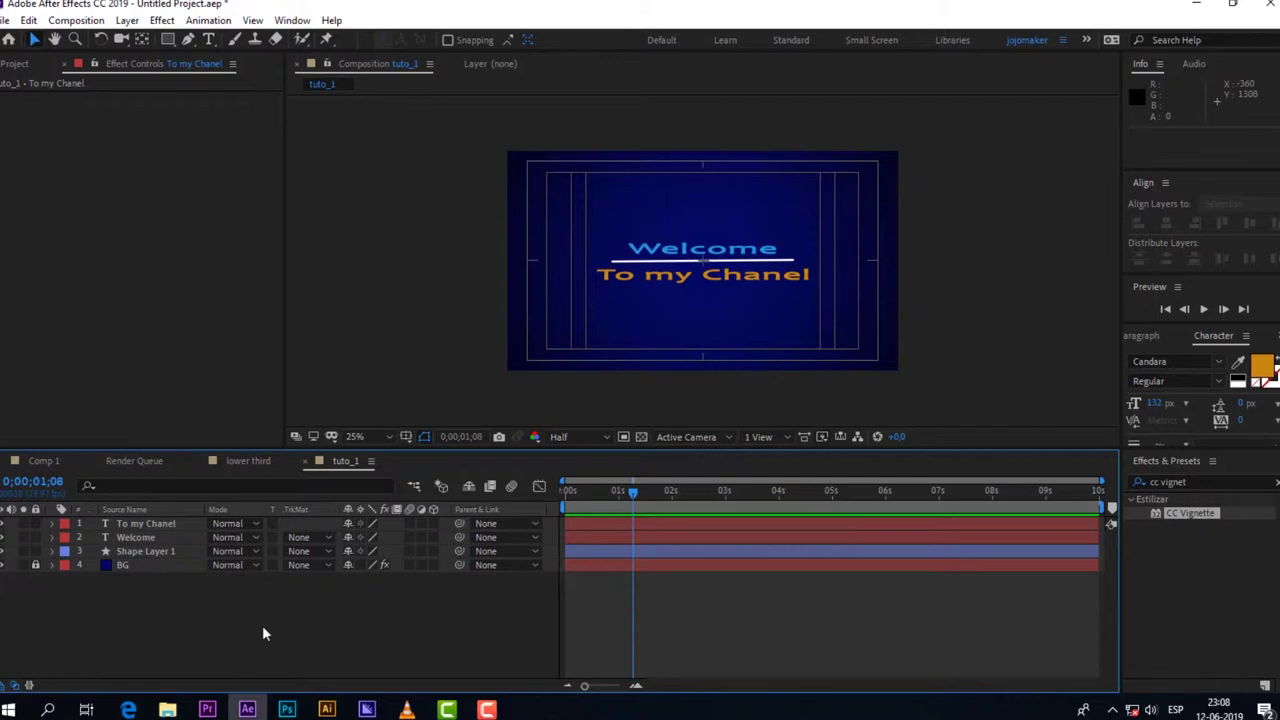
{"action": "left_click", "coordinate": [154, 539]}
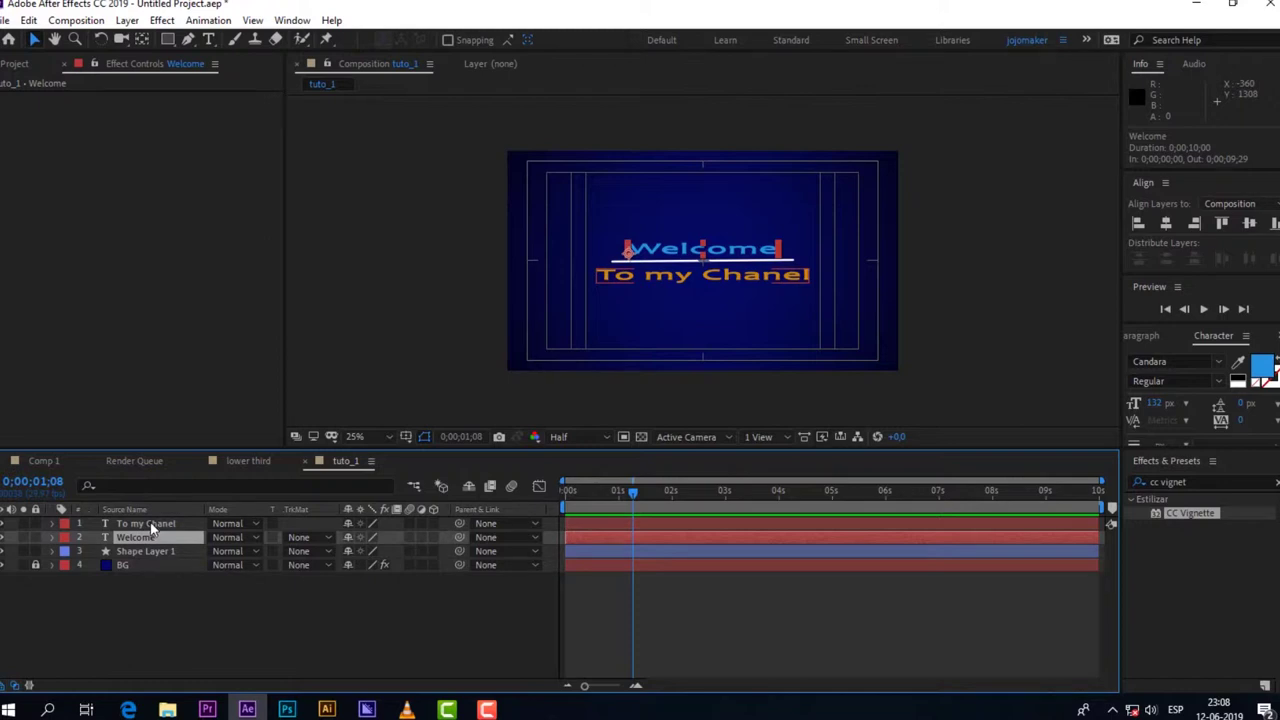
{"action": "left_click", "coordinate": [153, 525], "text": "shift"}
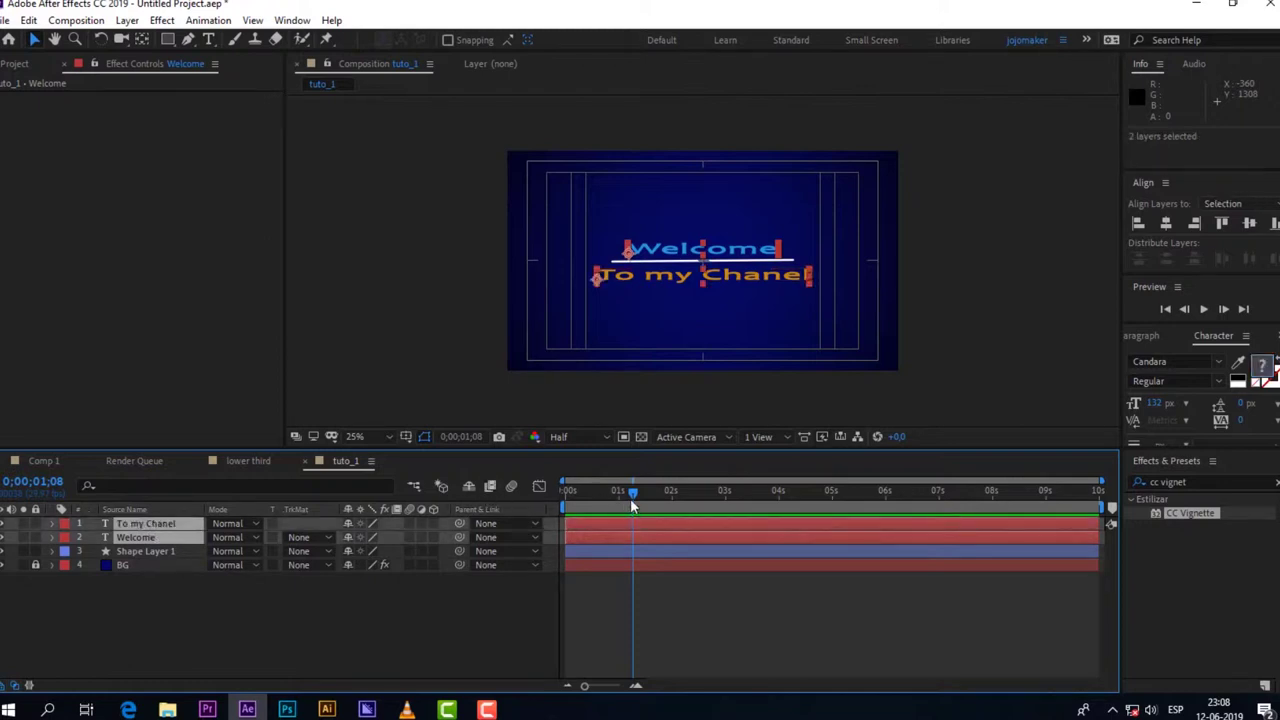
{"action": "mouse_move", "coordinate": [629, 490]}
{"action": "left_mouse_down"}
{"action": "mouse_move", "coordinate": [571, 497]}
{"action": "mouse_move", "coordinate": [634, 514]}
{"action": "left_mouse_up"}
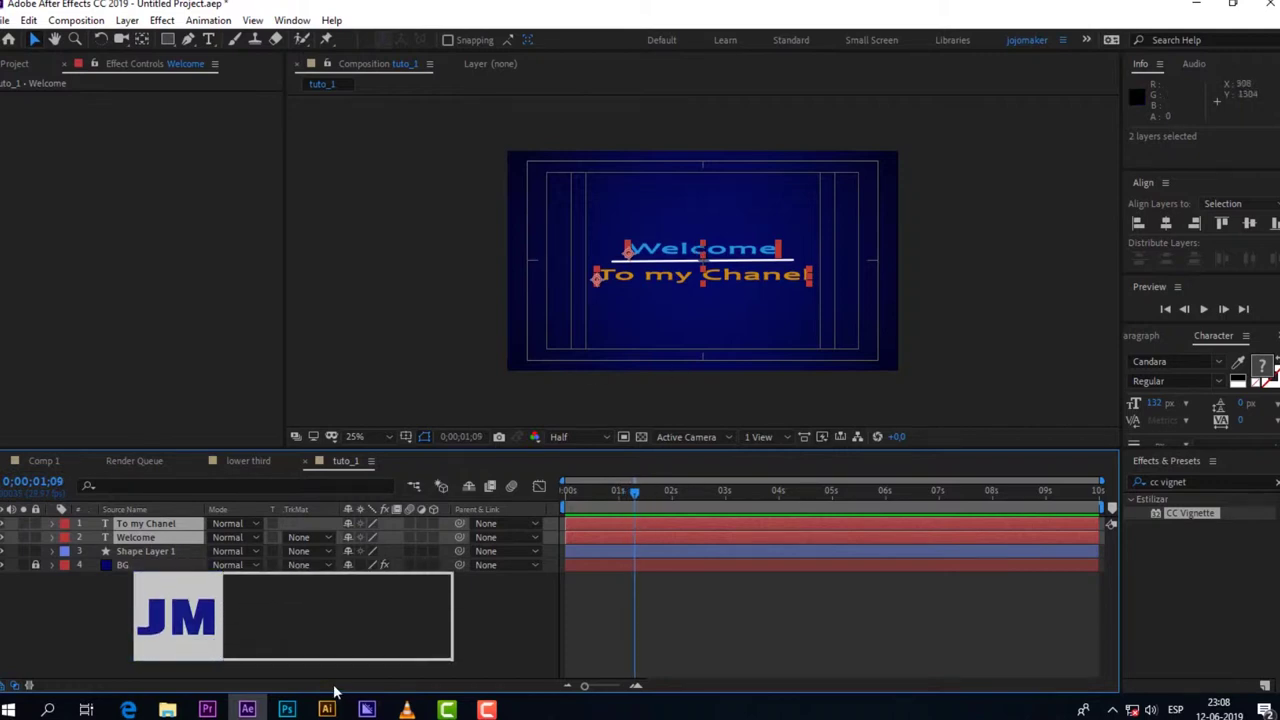
{"action": "key", "text": "p"}
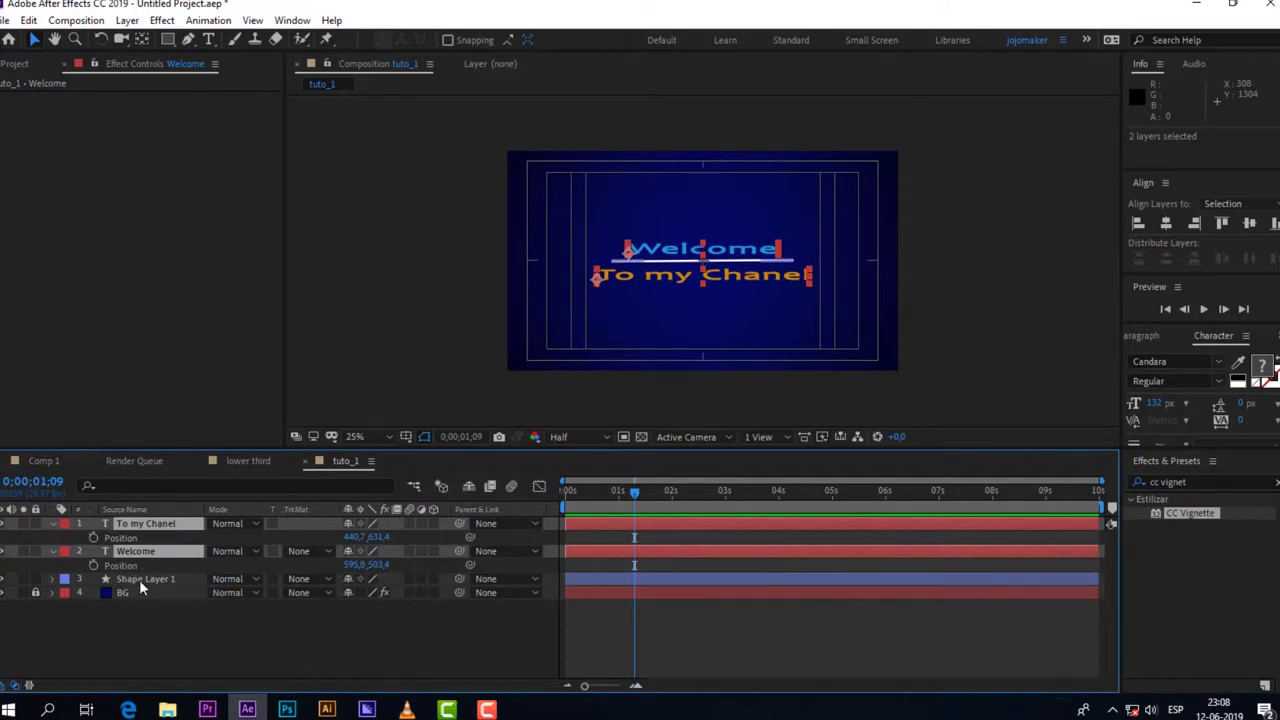
{"action": "left_click", "coordinate": [93, 565]}
{"action": "left_click", "coordinate": [93, 537]}
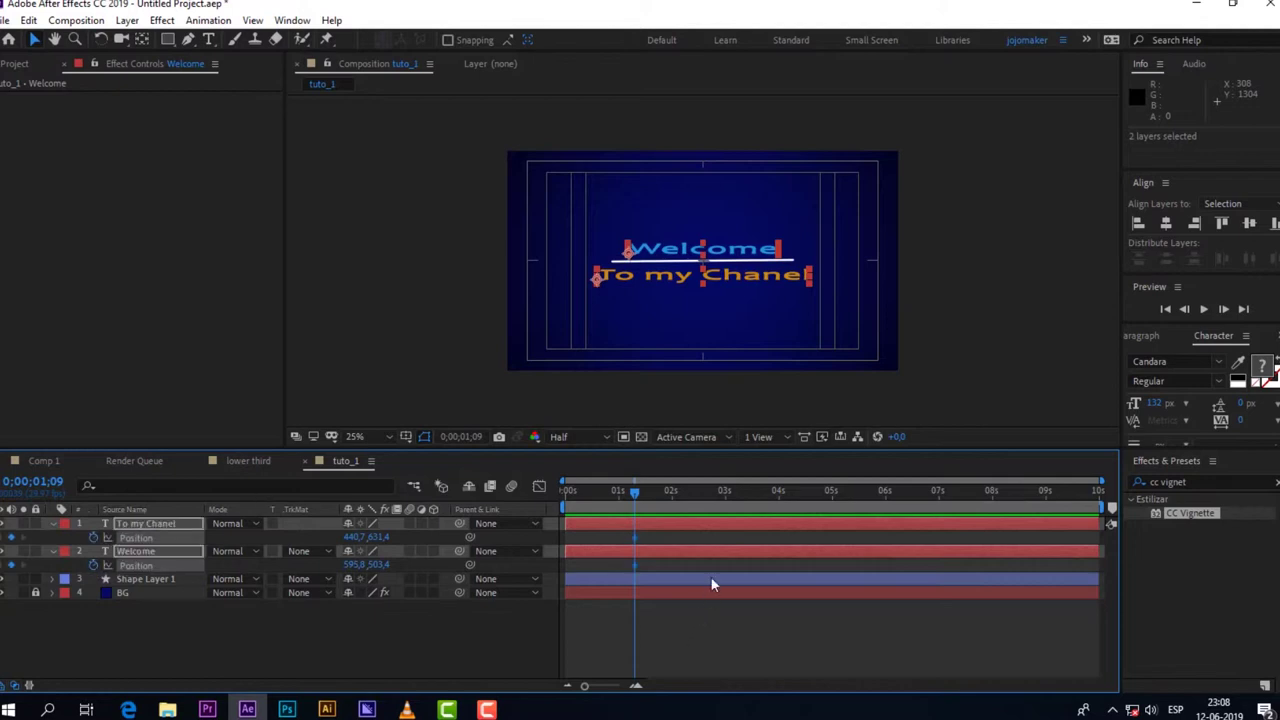
Step: At 0;00;00;15, keyframe "To my Chanel" above the line at Y about 497 and "Welcome" below it at Y about 631
{"action": "left_click_drag", "start_coordinate": [635, 498], "coordinate": [590, 503]}
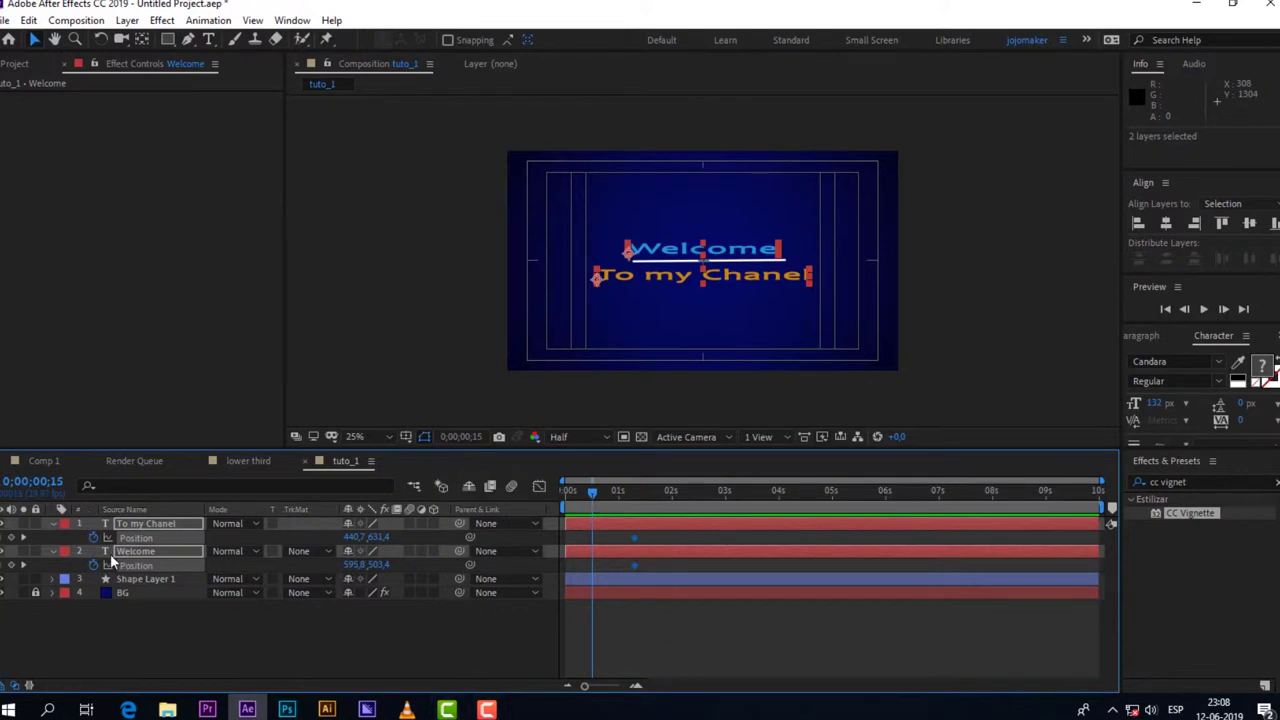
{"action": "left_click", "coordinate": [324, 647]}
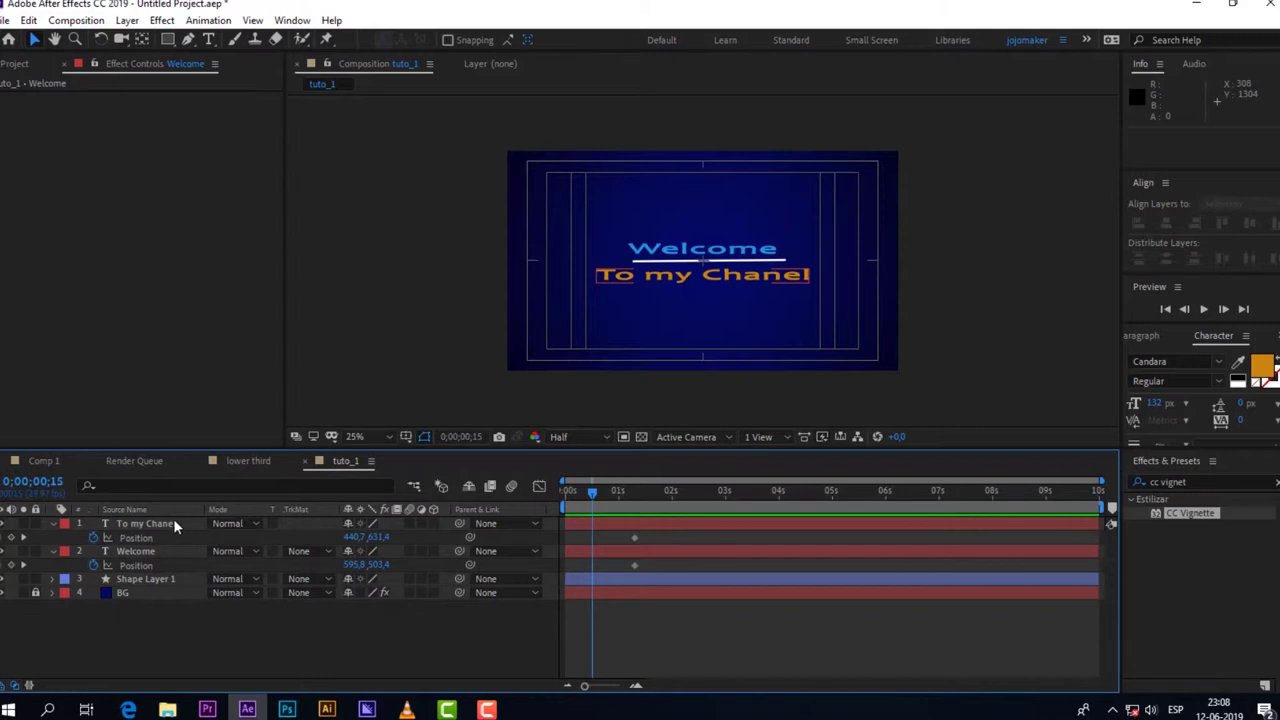
{"action": "left_click", "coordinate": [158, 548]}
{"action": "left_click_drag", "start_coordinate": [378, 537], "coordinate": [262, 540]}
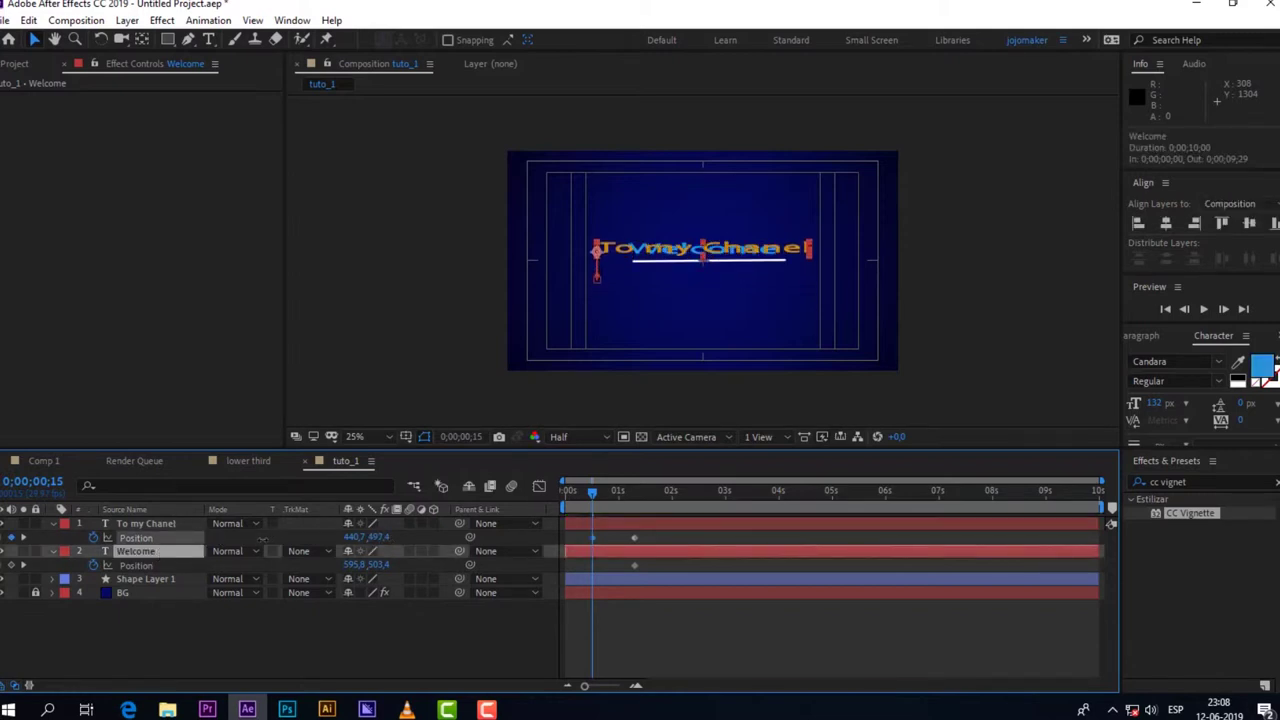
{"action": "left_click", "coordinate": [151, 552]}
{"action": "left_click_drag", "start_coordinate": [370, 567], "coordinate": [479, 563]}
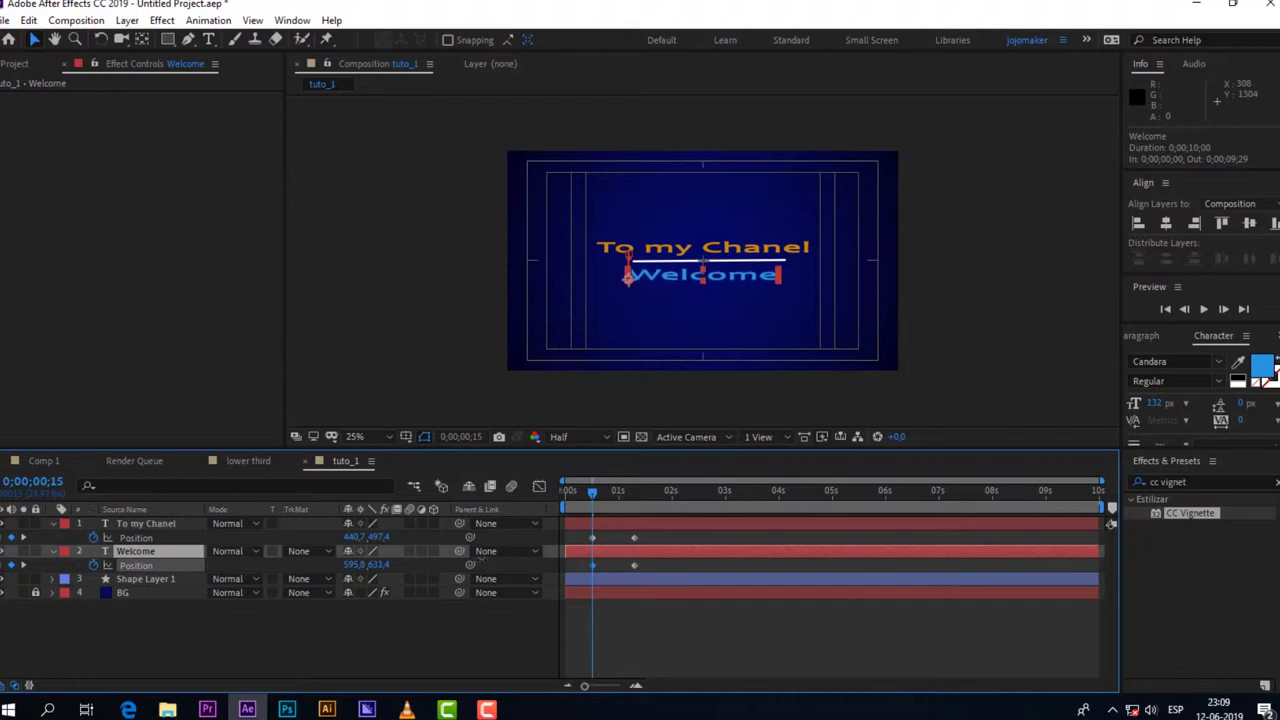
Step: Preview the movement of both text lines across the white line from the first frame
{"action": "left_click_drag", "start_coordinate": [590, 491], "coordinate": [526, 514]}
{"action": "key", "text": "space"}
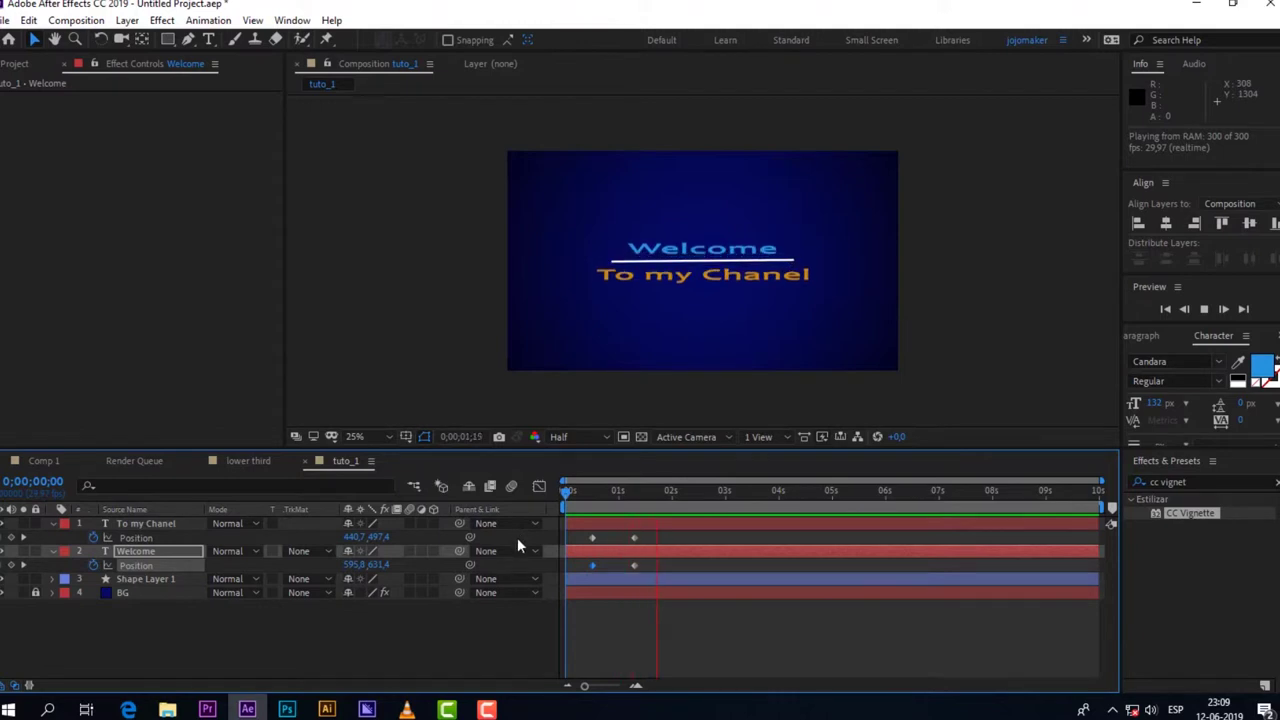
{"action": "key", "text": "space"}
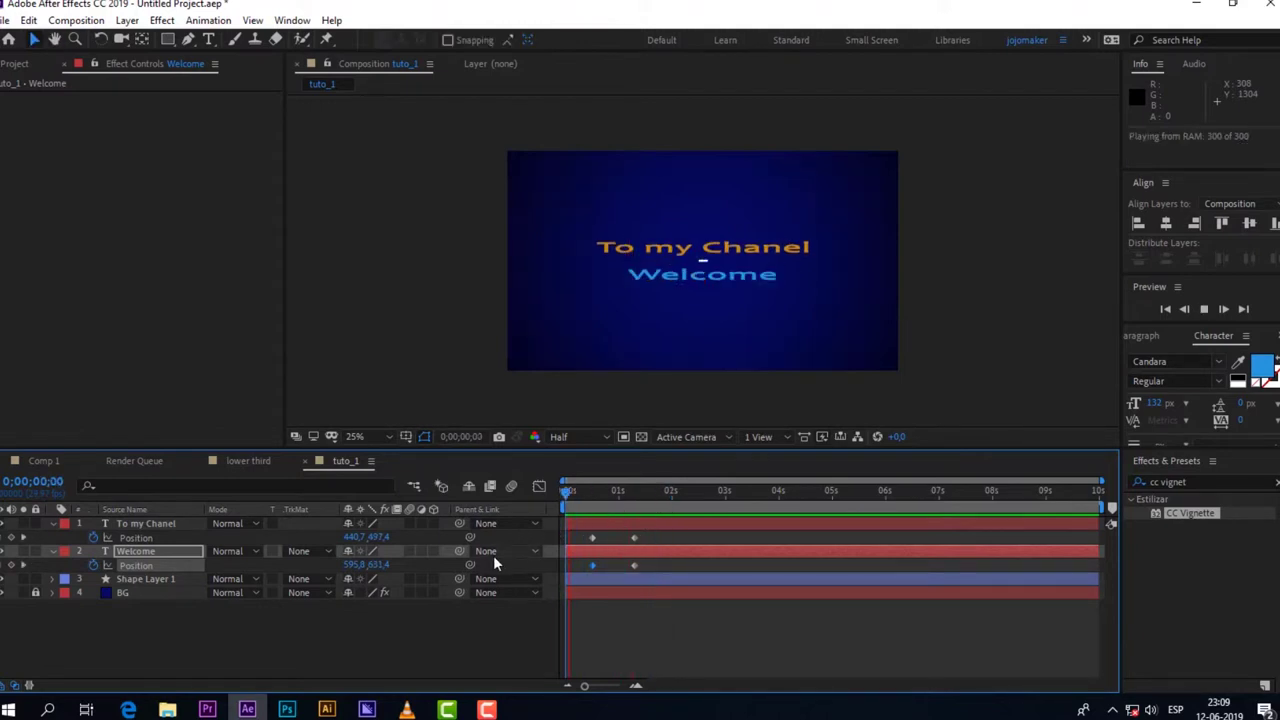
{"action": "key", "text": "space"}
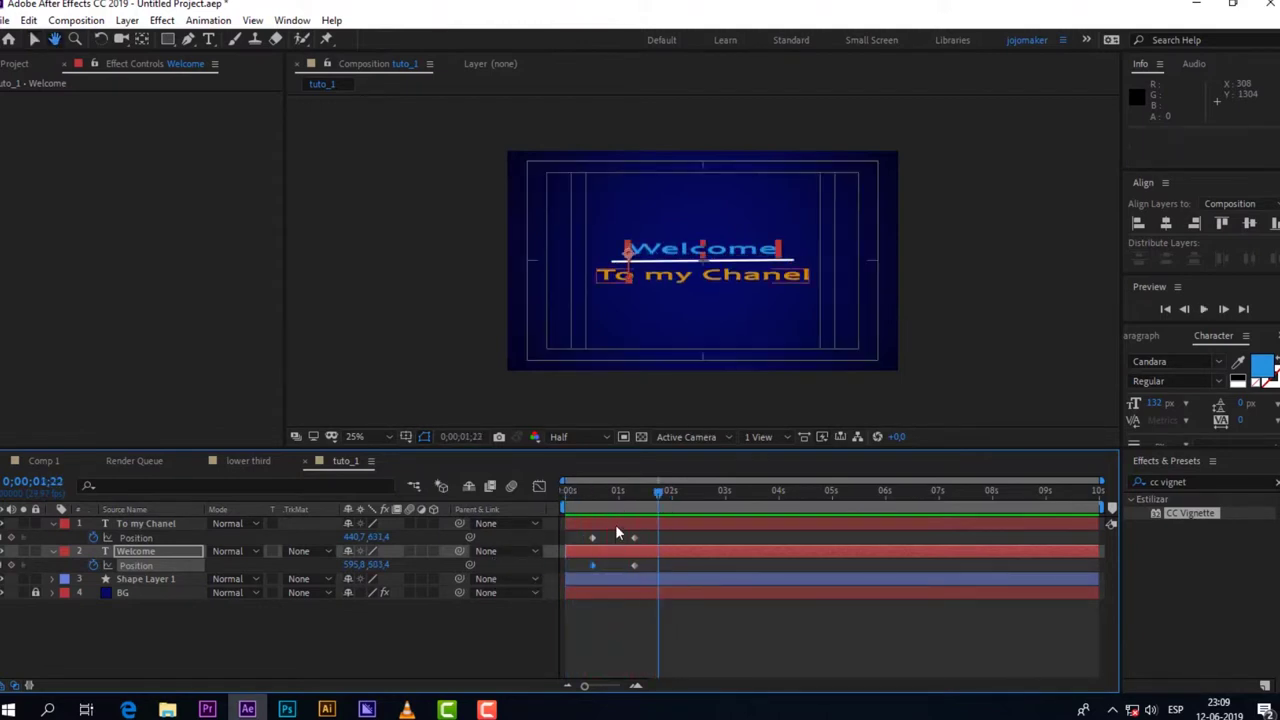
Step: Set the current time back to 0;00;01;09 and collapse the properties of both text layers, leaving no layer selected
{"action": "left_click_drag", "start_coordinate": [659, 491], "coordinate": [637, 492]}
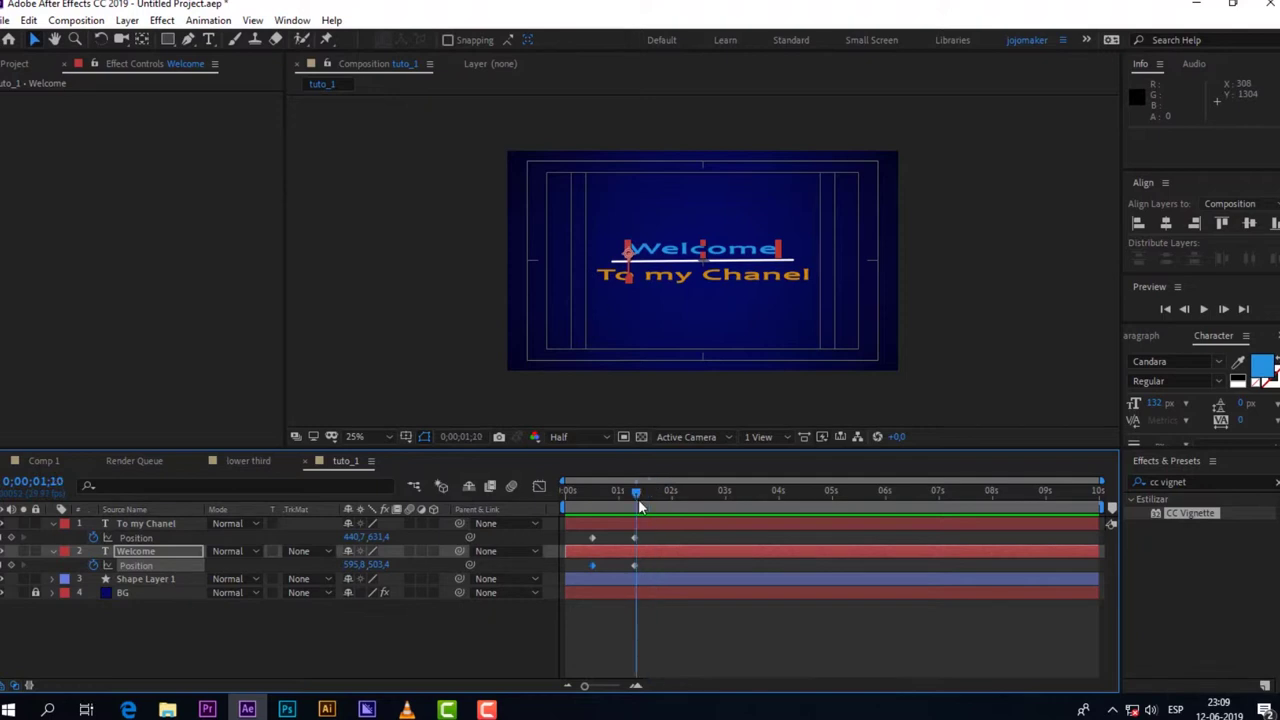
{"action": "left_click", "coordinate": [238, 625]}
{"action": "left_click_drag", "start_coordinate": [622, 495], "coordinate": [583, 508]}
{"action": "left_click_drag", "start_coordinate": [612, 515], "coordinate": [644, 506]}
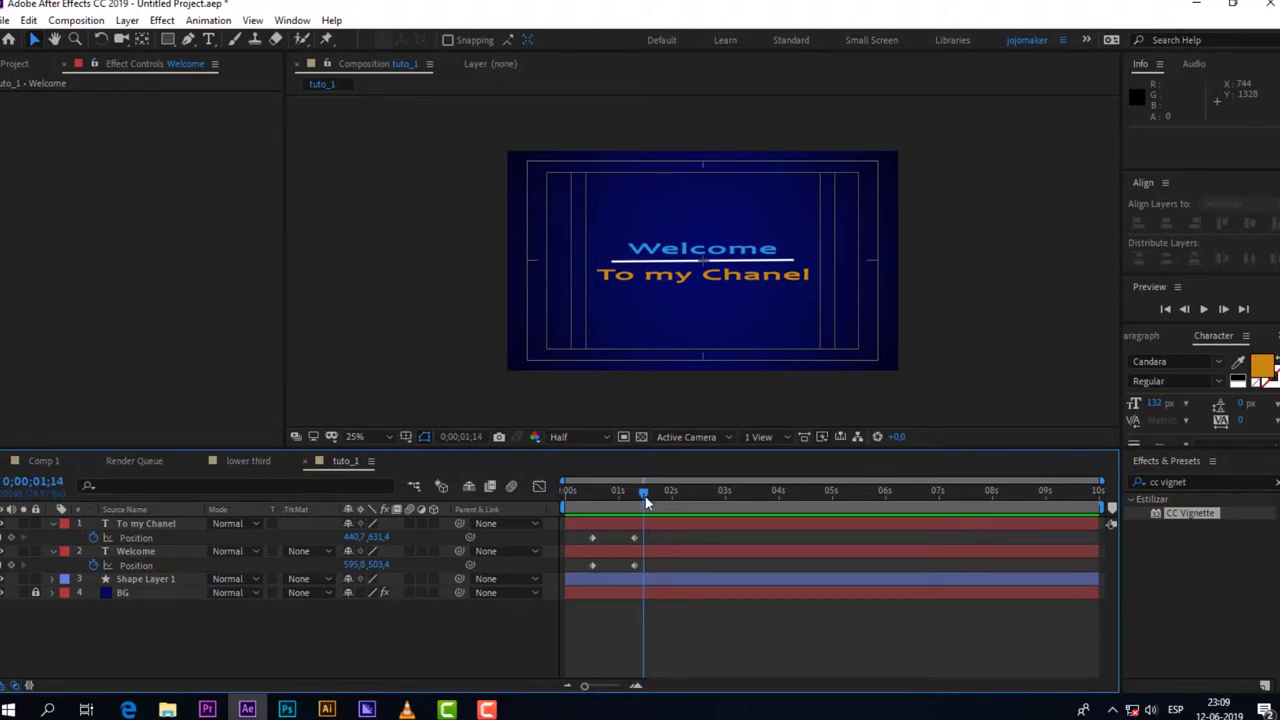
{"action": "left_click_drag", "start_coordinate": [642, 494], "coordinate": [634, 526]}
{"action": "left_click", "coordinate": [43, 531]}
{"action": "left_click", "coordinate": [53, 524]}
{"action": "left_click", "coordinate": [58, 551]}
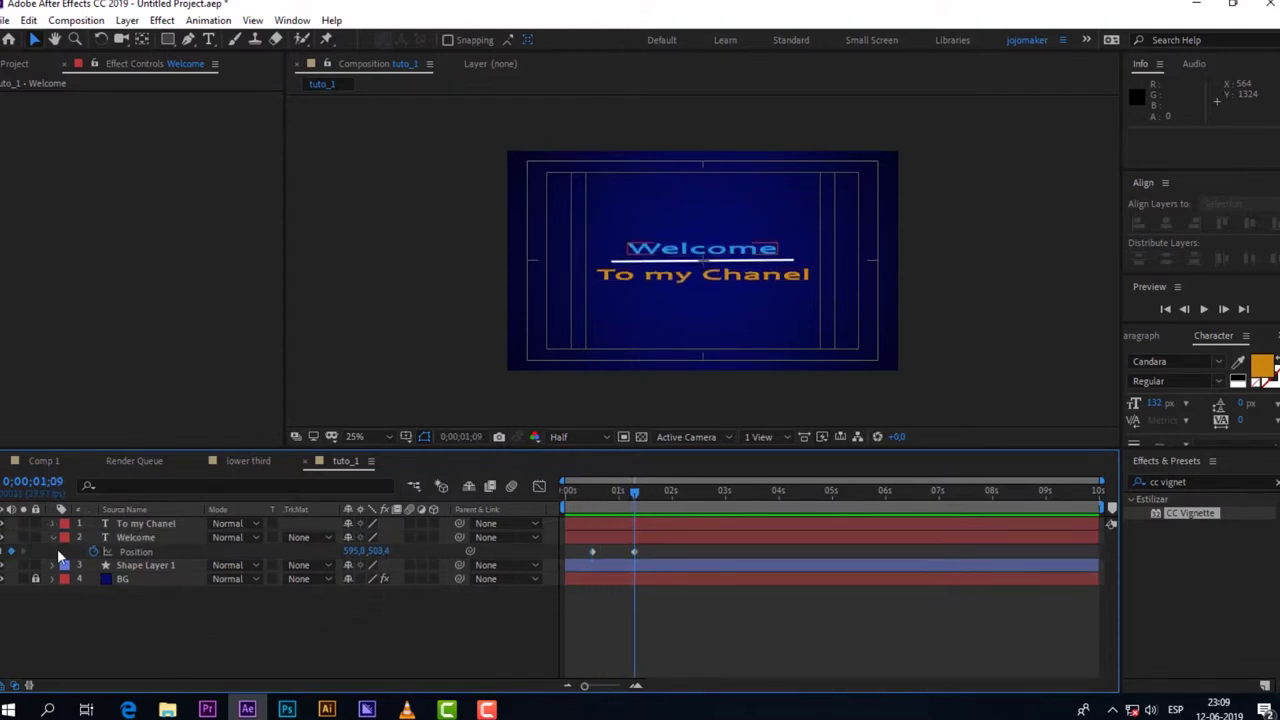
{"action": "left_click", "coordinate": [53, 538]}
{"action": "left_click", "coordinate": [128, 598]}
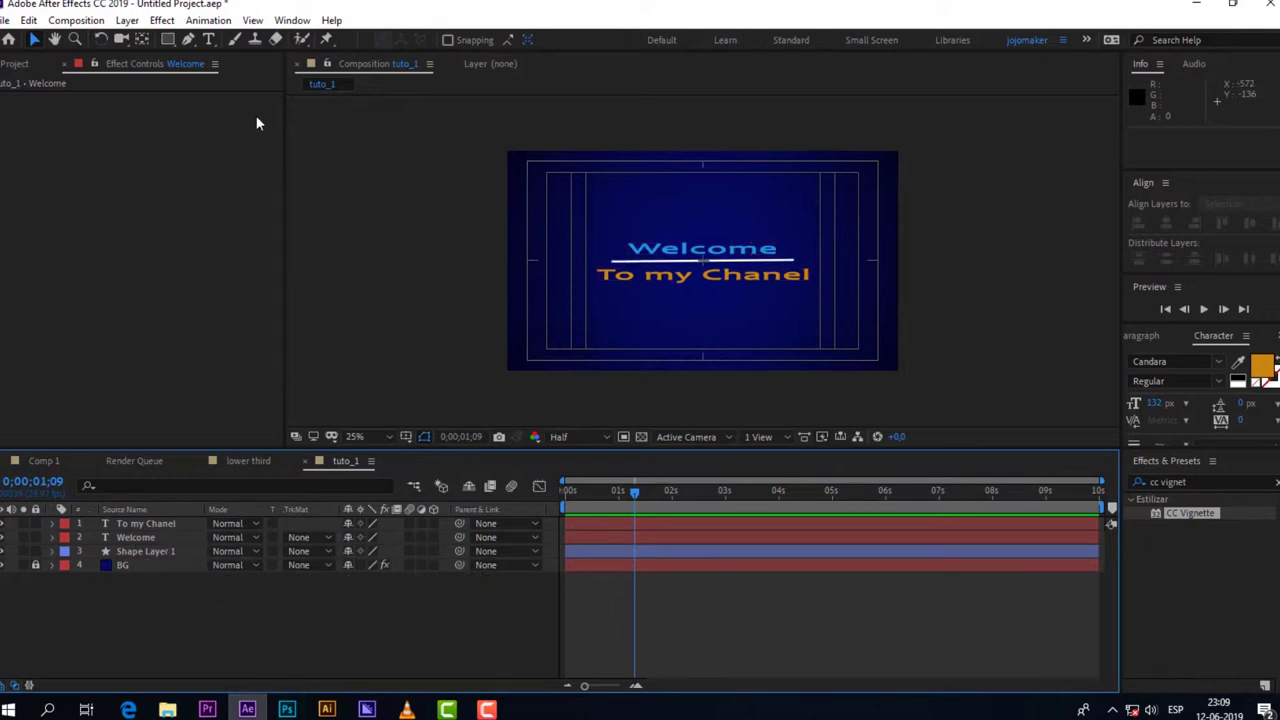
Step: Set up the Rectangle tool with no stroke and a neutral grey fill, about hex 9B9B9B
{"action": "left_click", "coordinate": [167, 42]}
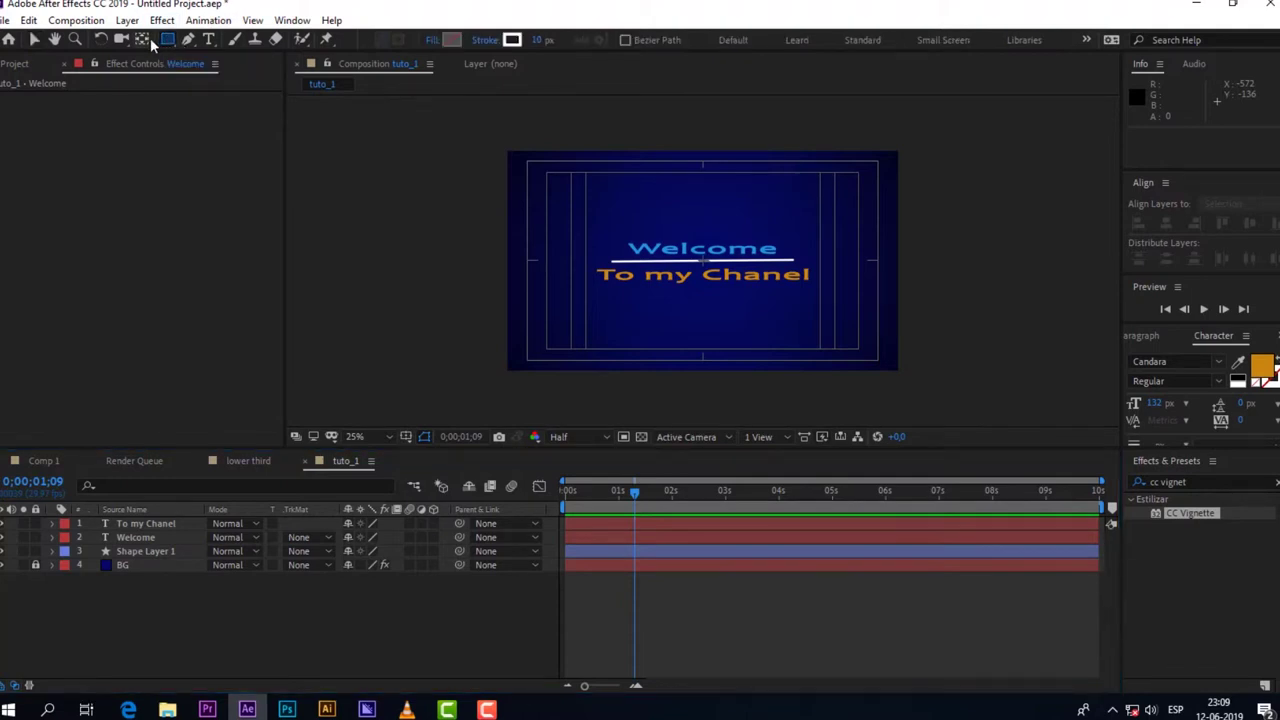
{"action": "left_click", "coordinate": [488, 42]}
{"action": "left_click", "coordinate": [557, 308]}
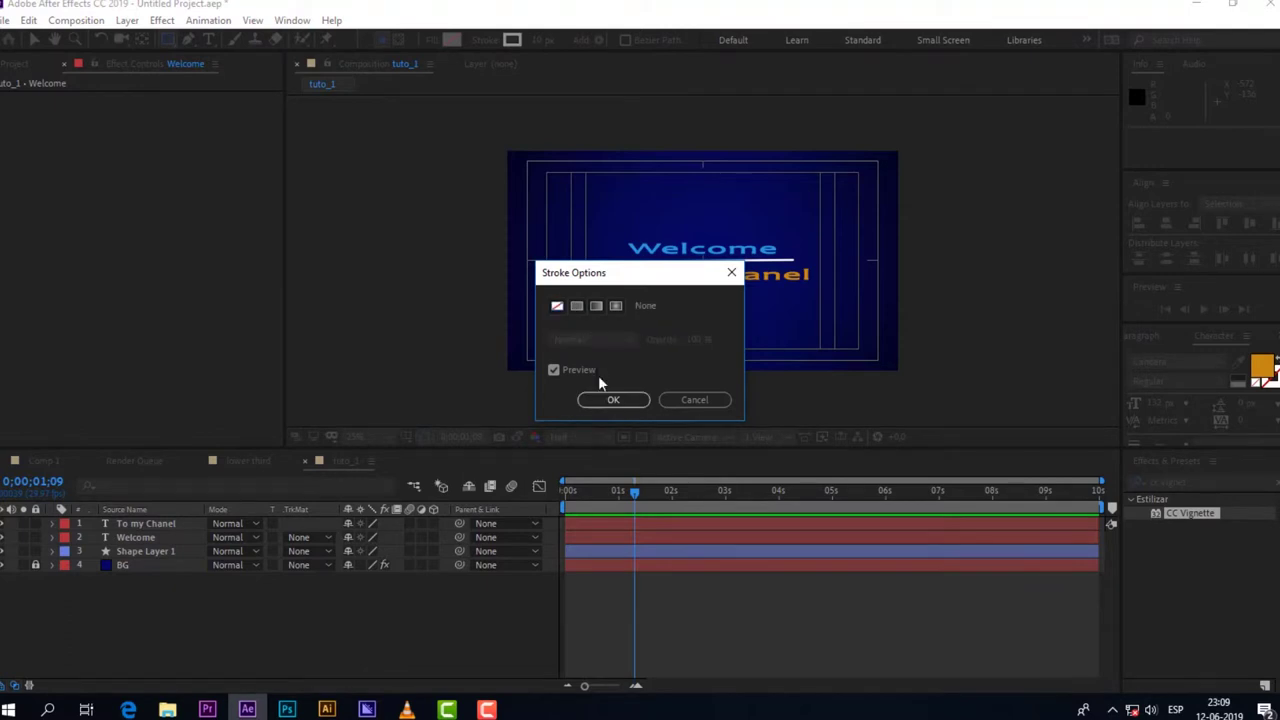
{"action": "left_click", "coordinate": [610, 399]}
{"action": "left_click", "coordinate": [450, 40]}
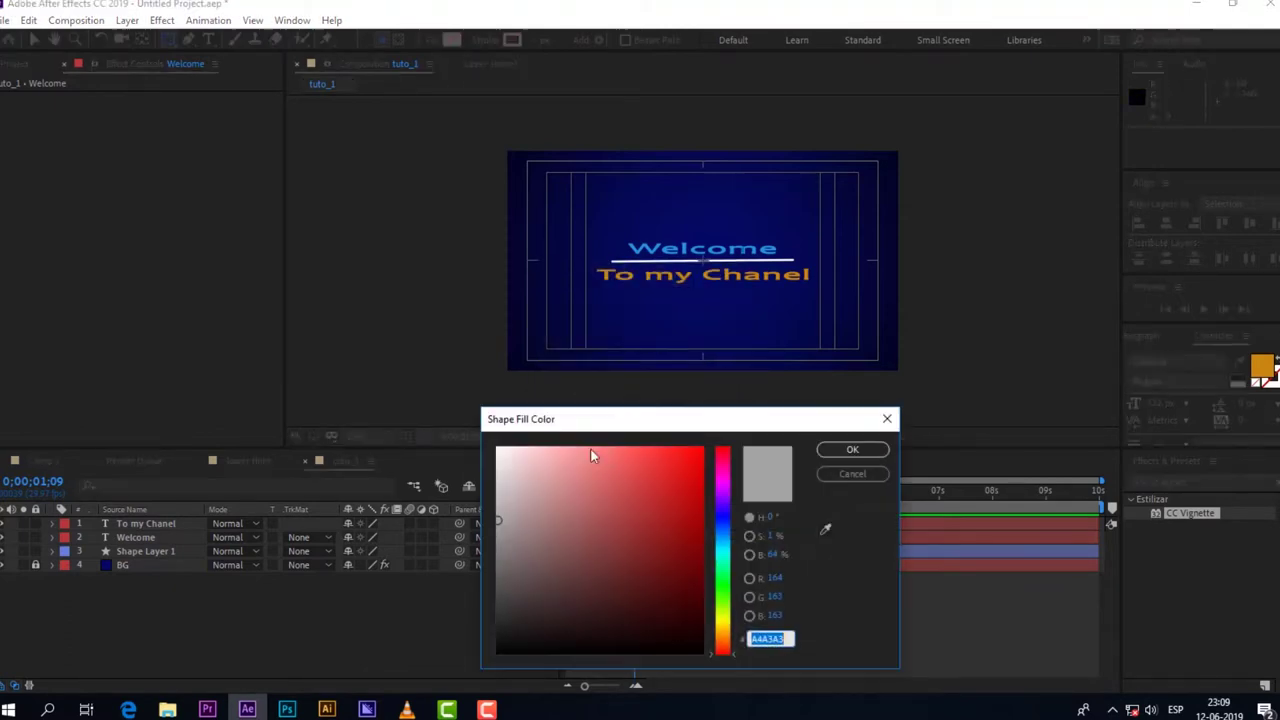
{"action": "left_click_drag", "start_coordinate": [518, 528], "coordinate": [496, 528]}
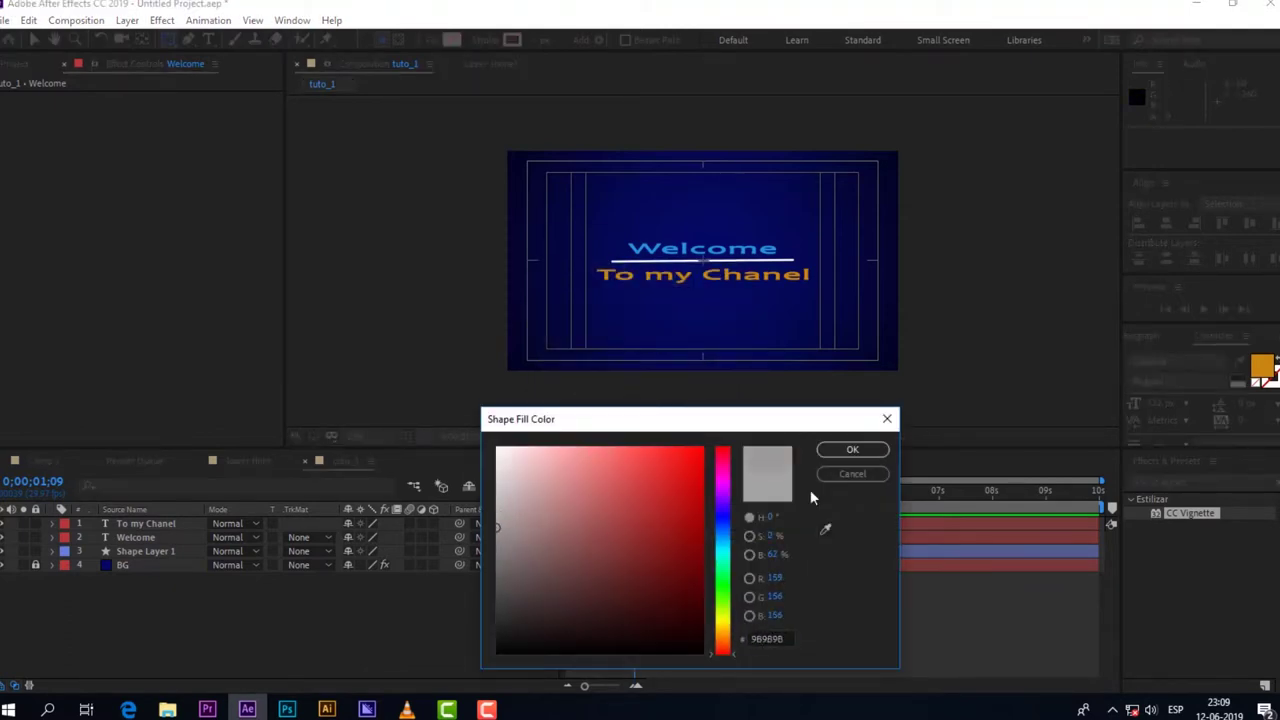
{"action": "left_click", "coordinate": [852, 450]}
Step: Draw a rectangle about 882 by 168 px covering the "Welcome" text and lower it until it meets the white line
{"action": "scroll", "coordinate": [534, 202], "scroll_direction": "up", "scroll_amount": 2}
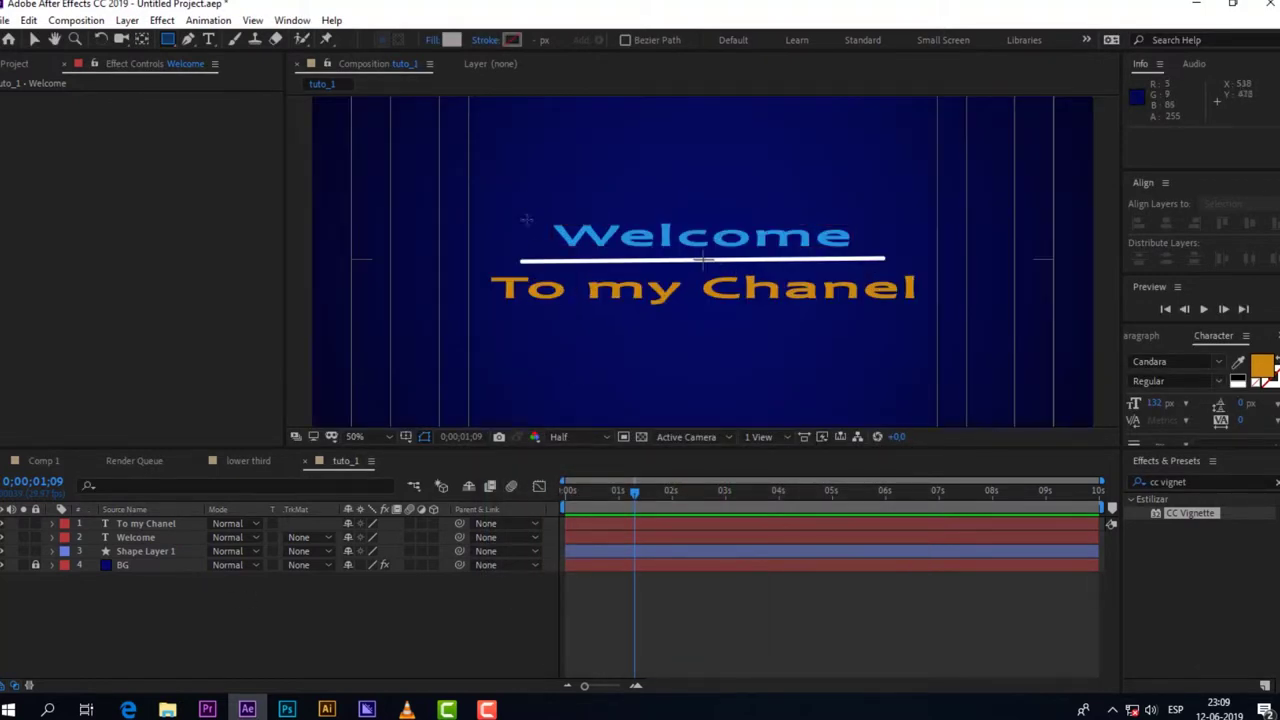
{"action": "left_click_drag", "start_coordinate": [522, 183], "coordinate": [884, 254]}
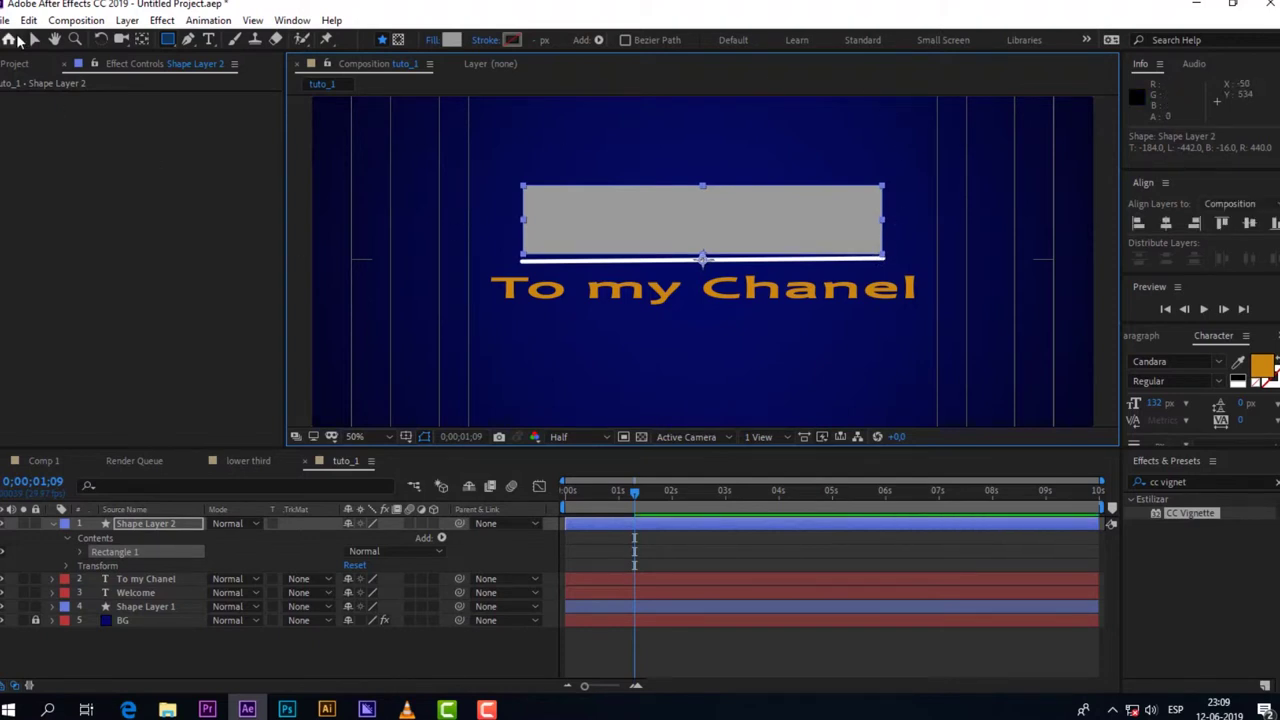
{"action": "left_click", "coordinate": [33, 40]}
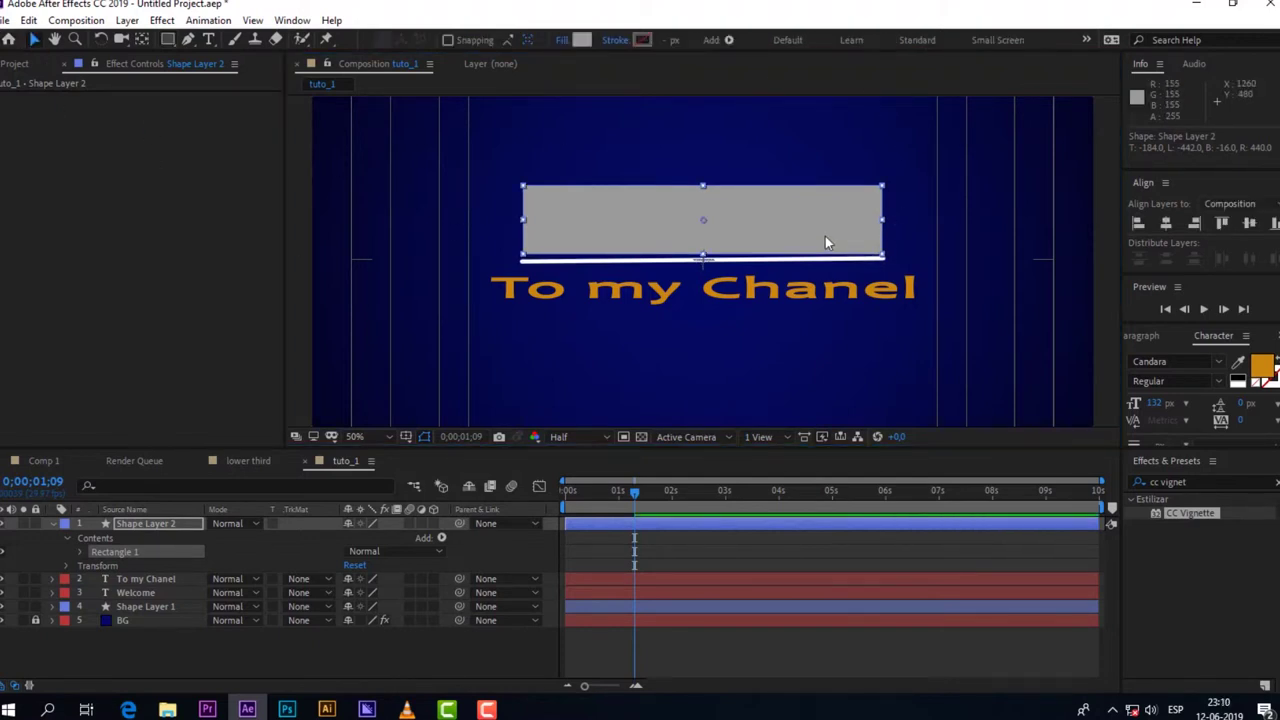
{"action": "left_click_drag", "start_coordinate": [825, 236], "coordinate": [825, 237]}
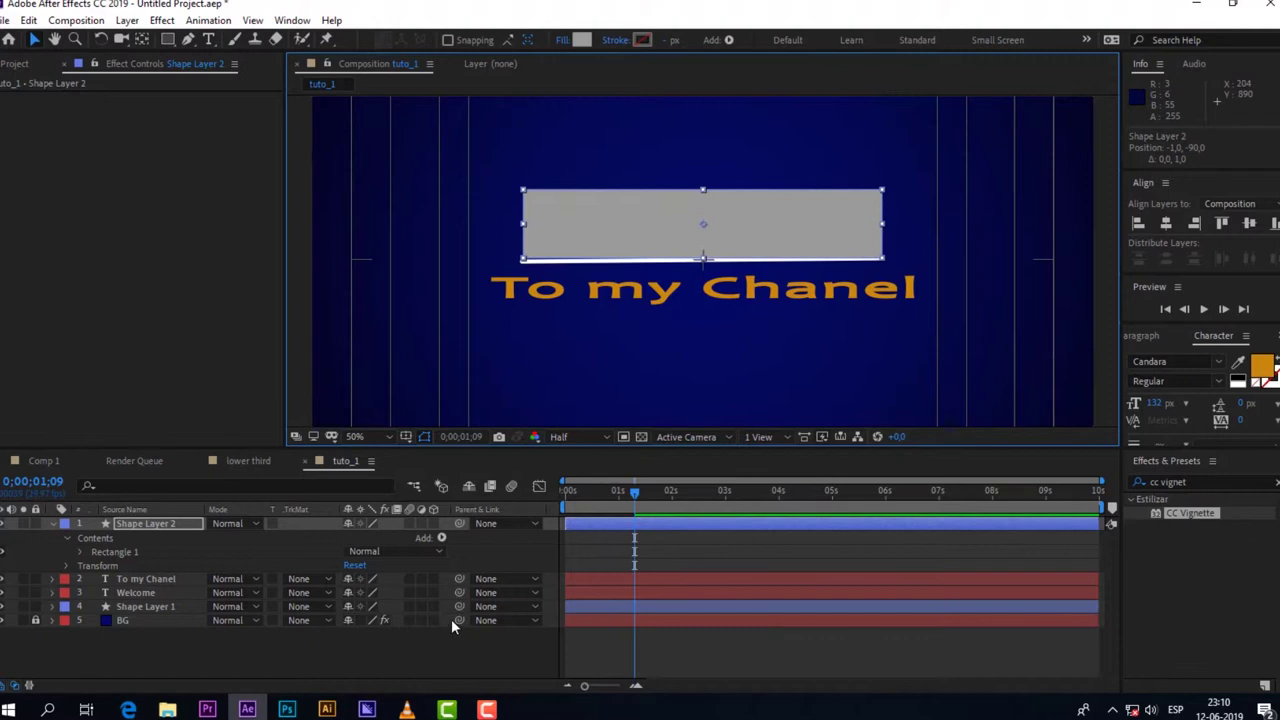
{"action": "left_click", "coordinate": [444, 654]}
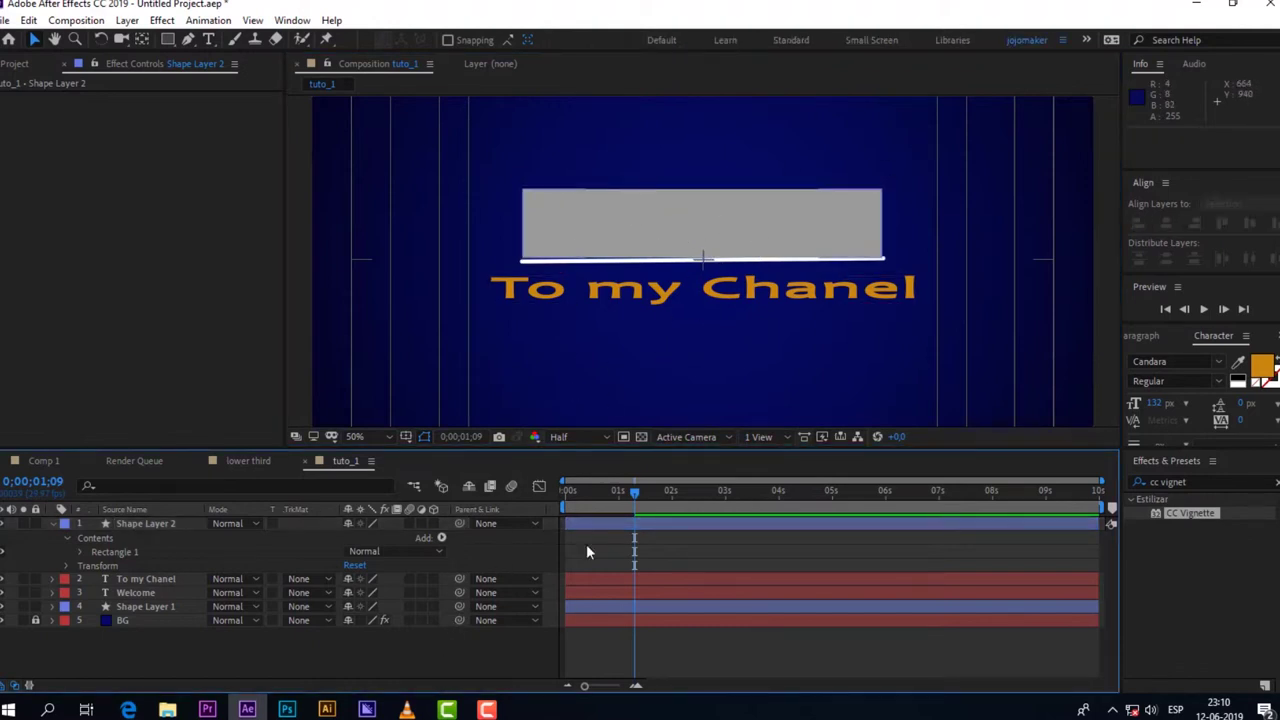
Step: Collapse the new rectangle's shape layer and rename it "matt_welcom"
{"action": "left_click", "coordinate": [65, 523]}
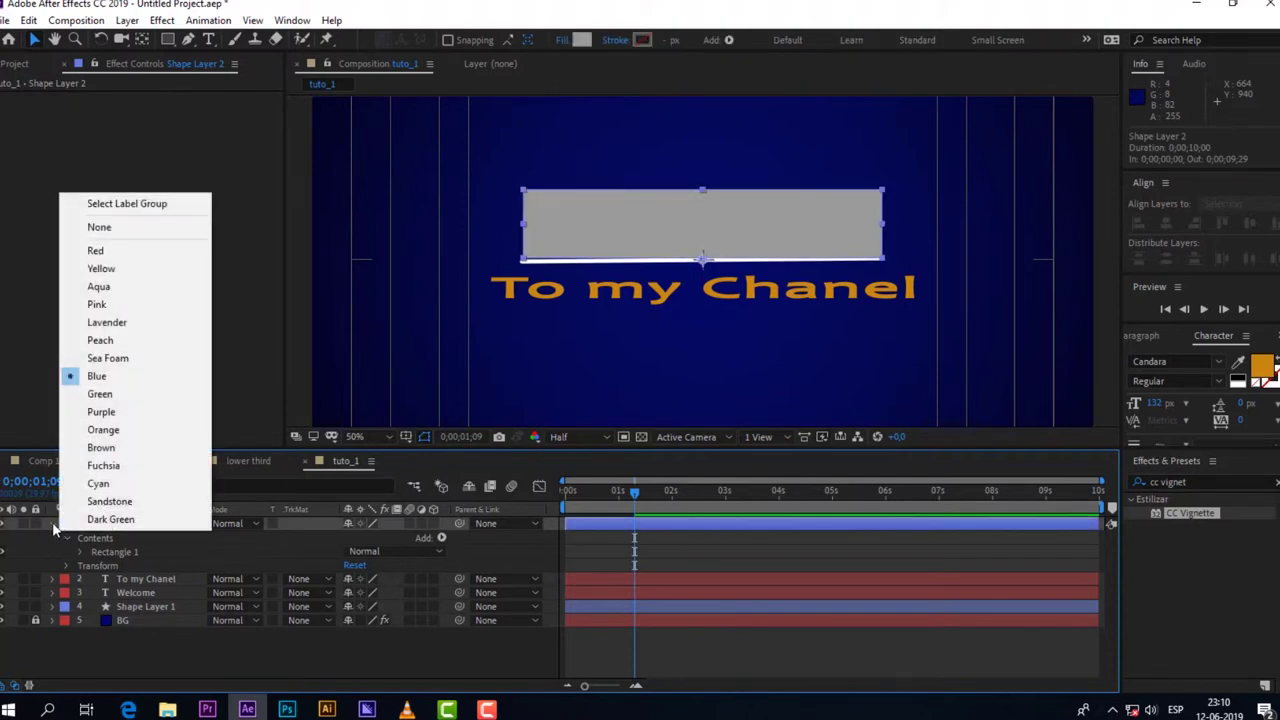
{"action": "left_click", "coordinate": [53, 523]}
{"action": "left_click", "coordinate": [141, 522]}
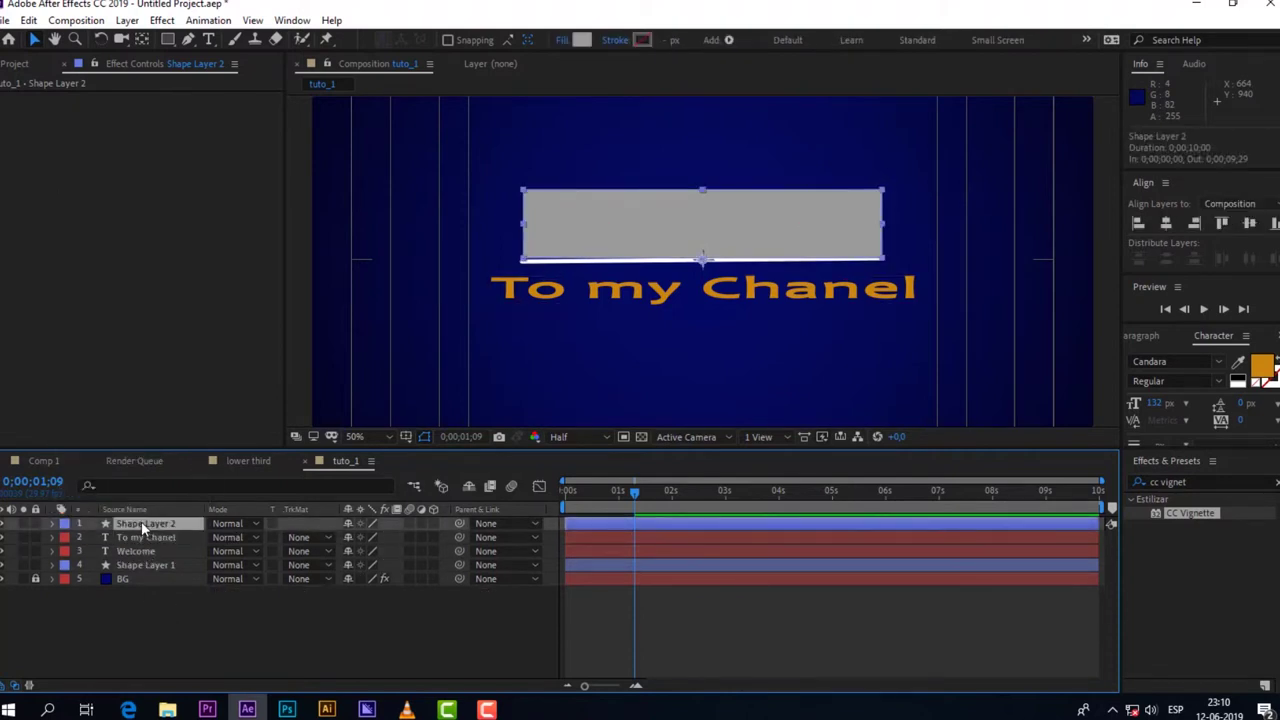
{"action": "key", "text": "Return"}
{"action": "type", "text": "matt_welcom"}
{"action": "left_click", "coordinate": [169, 634]}
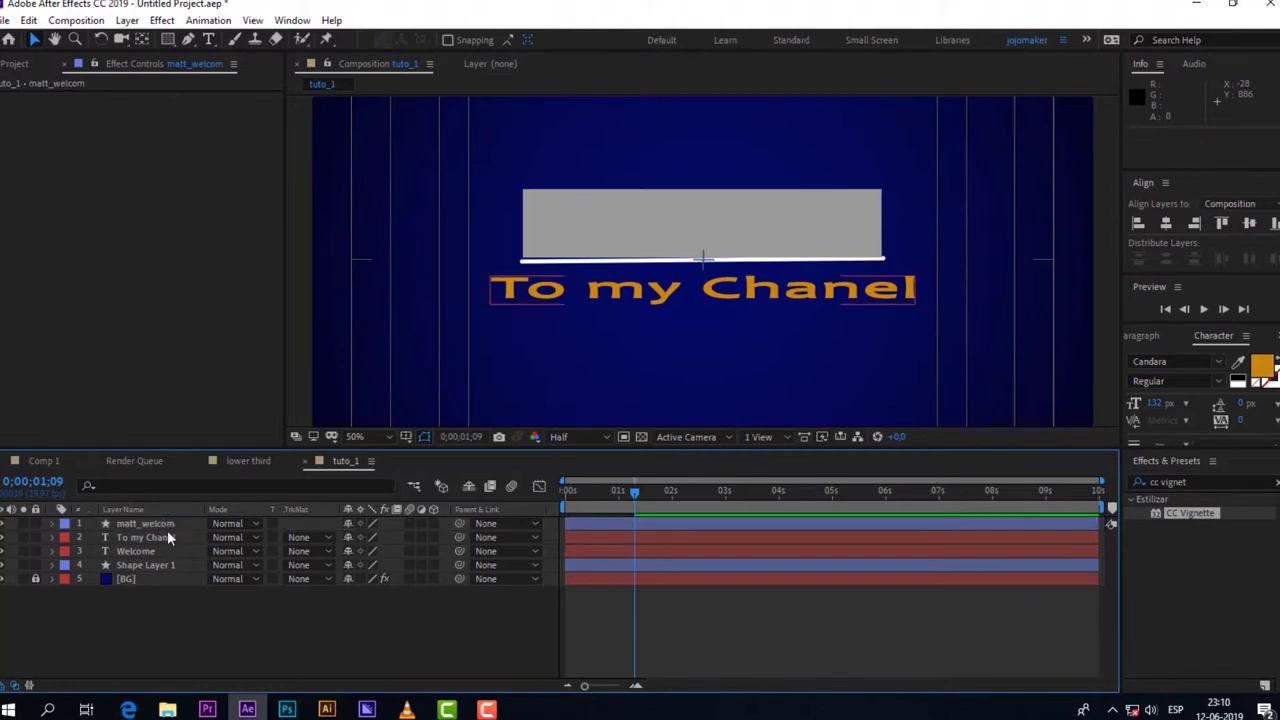
Step: Place the matt_welcom layer directly above the "Welcome" layer and set Welcome's track matte to Alpha Matte "matt_welcom"
{"action": "left_click_drag", "start_coordinate": [164, 524], "coordinate": [158, 550]}
{"action": "left_click", "coordinate": [150, 551]}
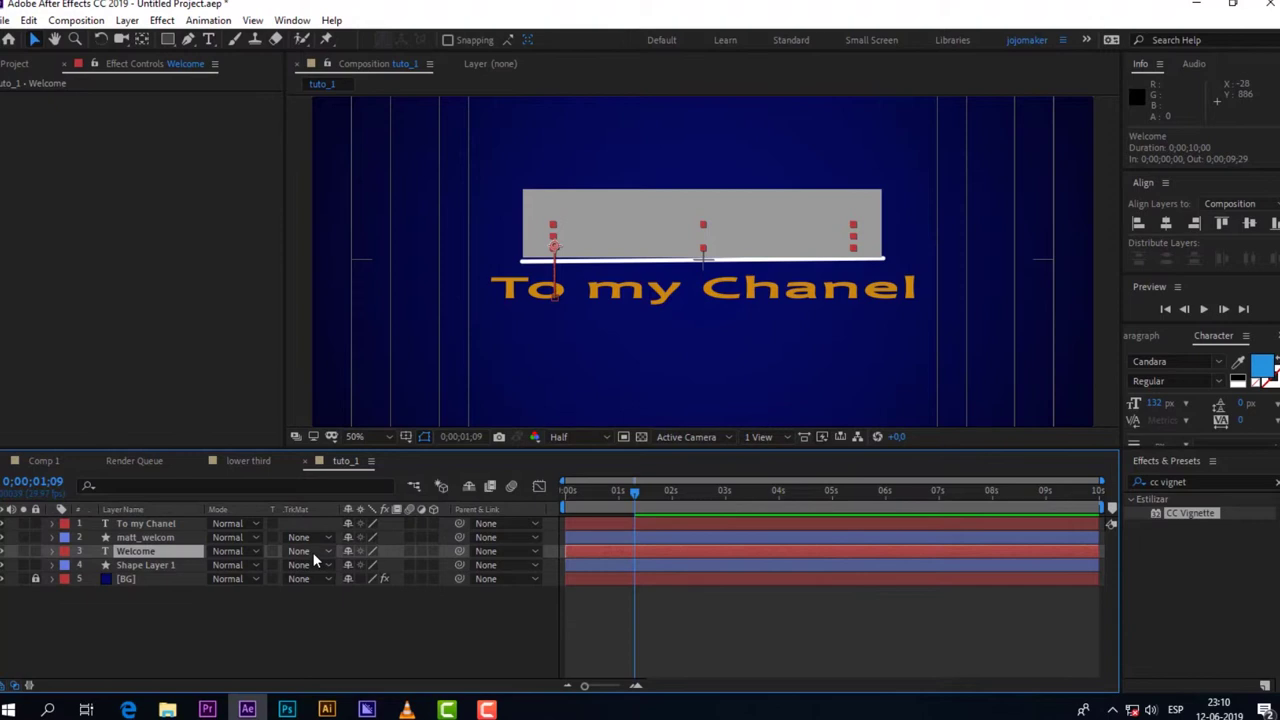
{"action": "left_click", "coordinate": [16, 687]}
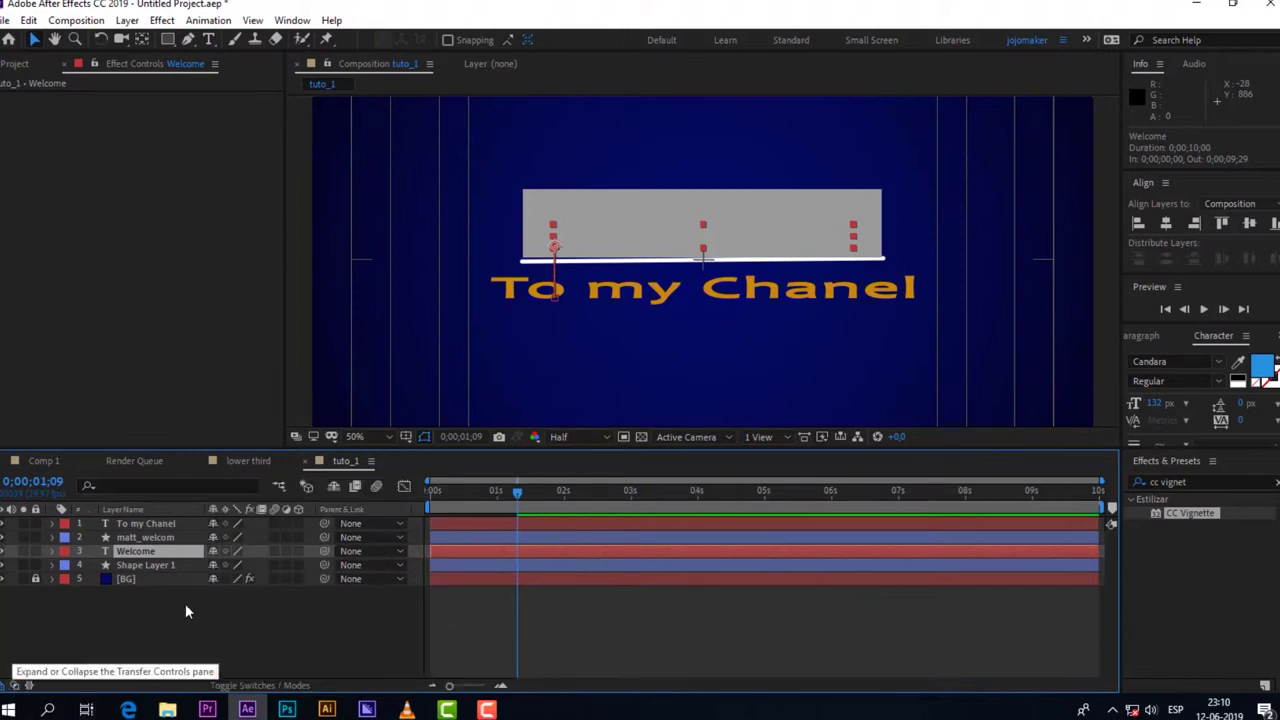
{"action": "left_click", "coordinate": [16, 687]}
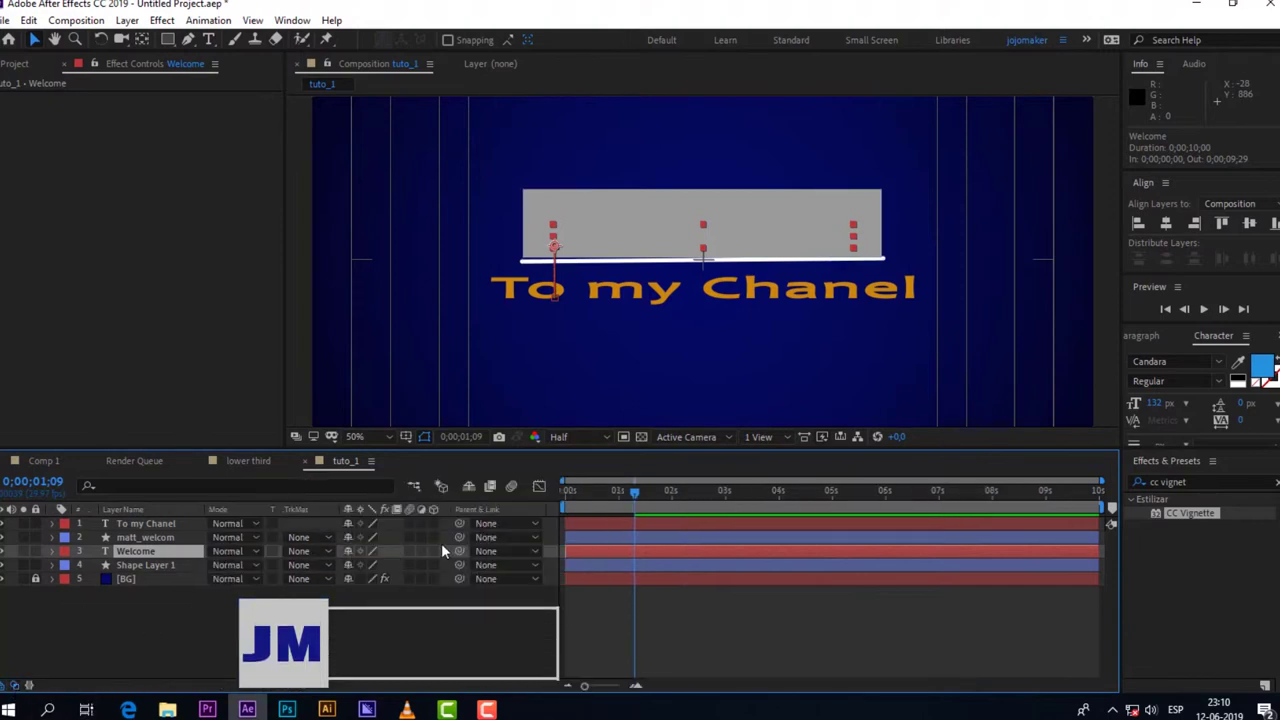
{"action": "left_click", "coordinate": [325, 551]}
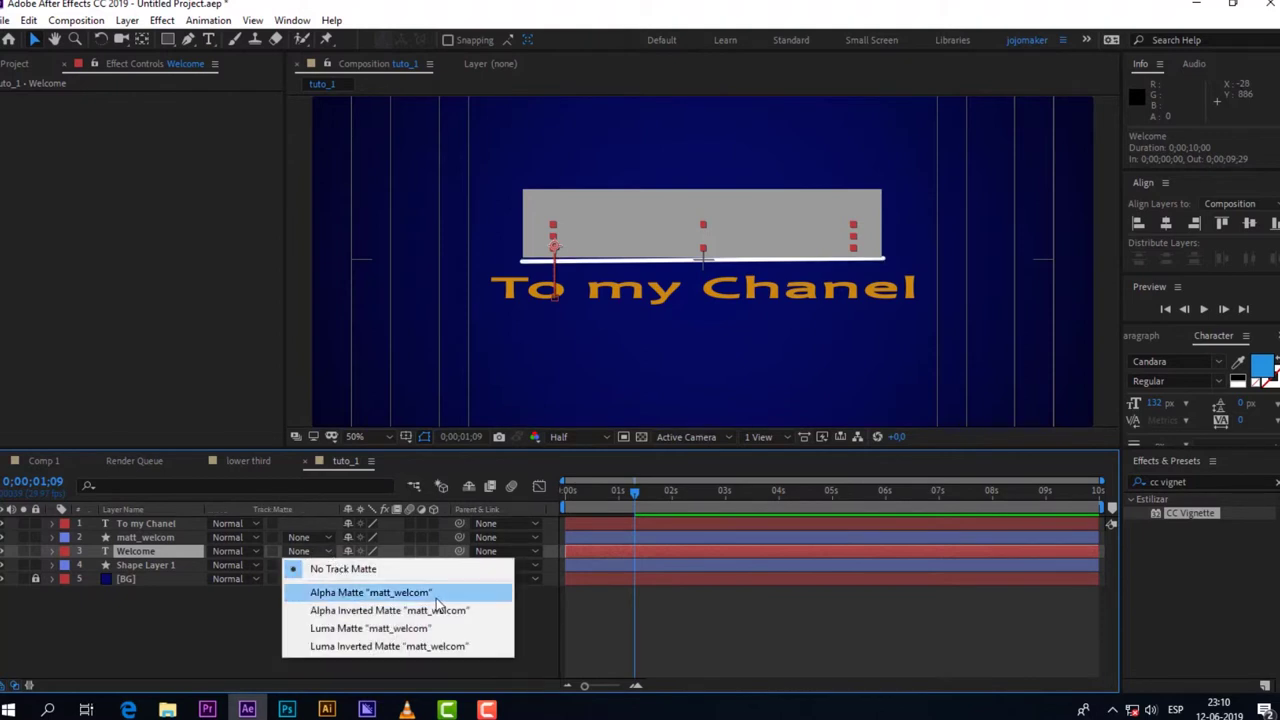
{"action": "left_click", "coordinate": [340, 595]}
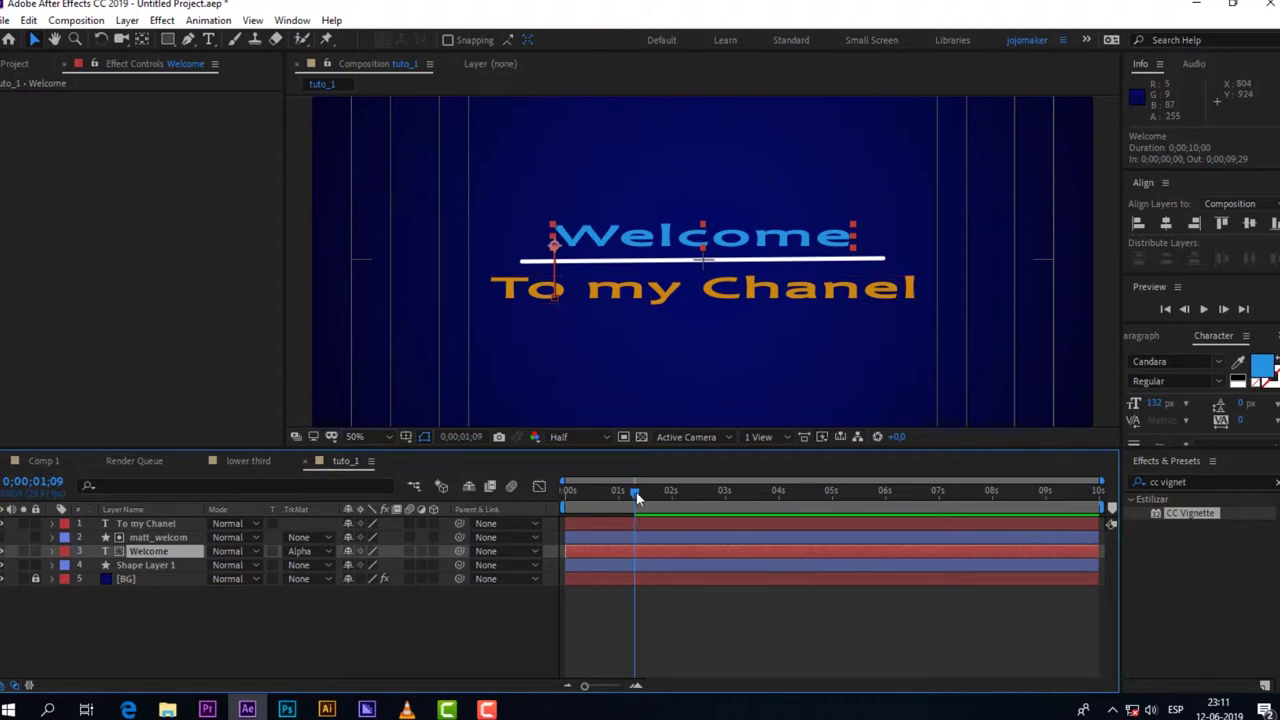
Step: Preview the matted "Welcome" reveal from the first frame
{"action": "left_click_drag", "start_coordinate": [628, 492], "coordinate": [540, 518]}
{"action": "key", "text": "space"}
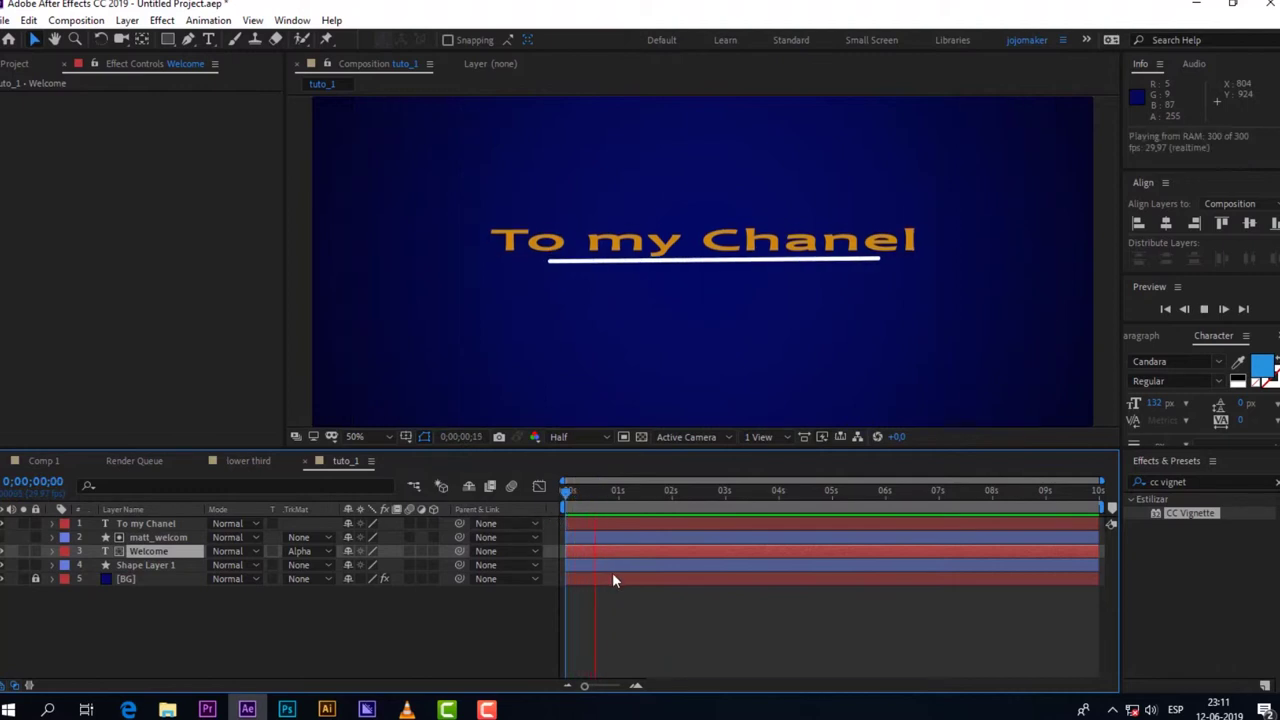
Step: Duplicate the matt_welcom layer and place the copy directly above the "To my Chanel" text layer
{"action": "left_click", "coordinate": [575, 295]}
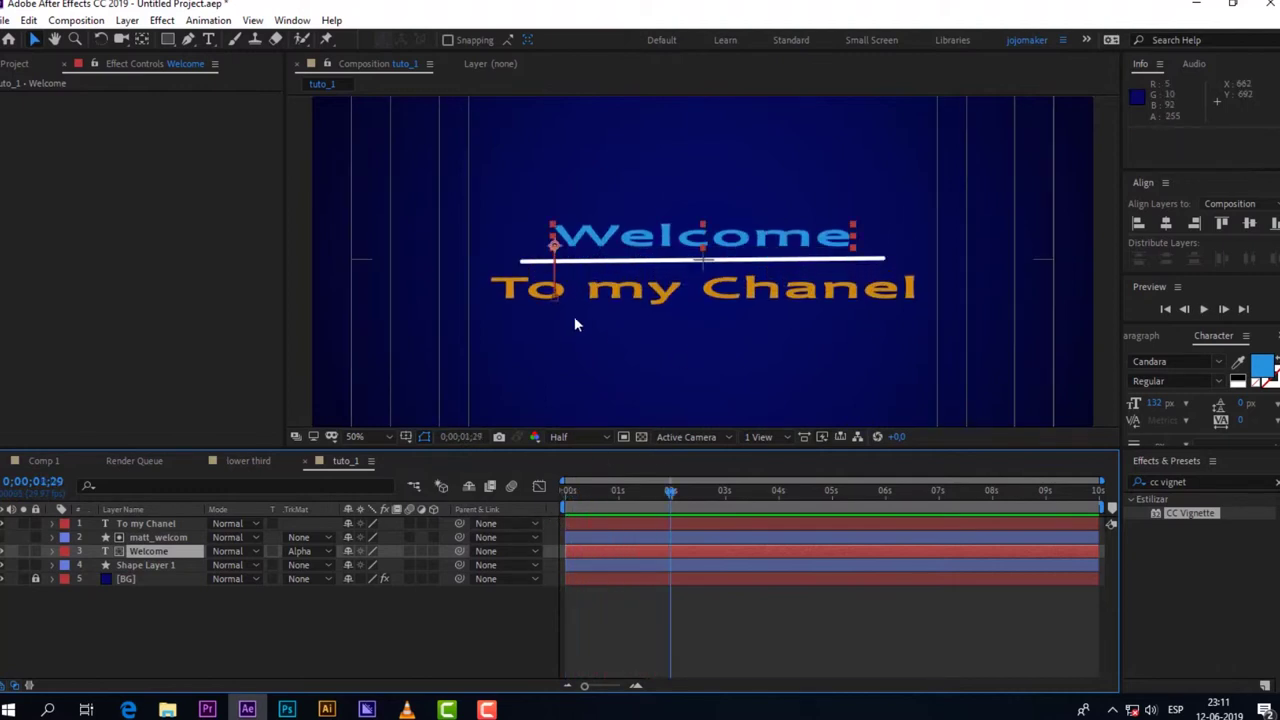
{"action": "left_click", "coordinate": [256, 609]}
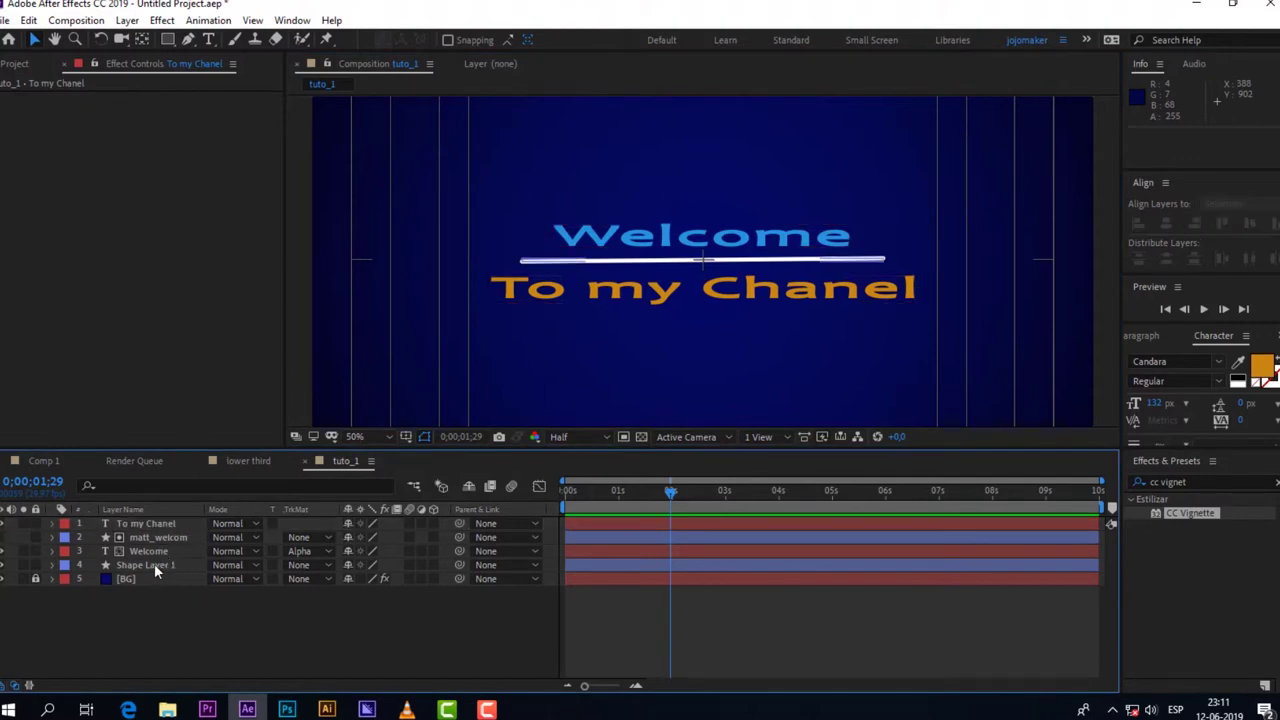
{"action": "left_click", "coordinate": [163, 534]}
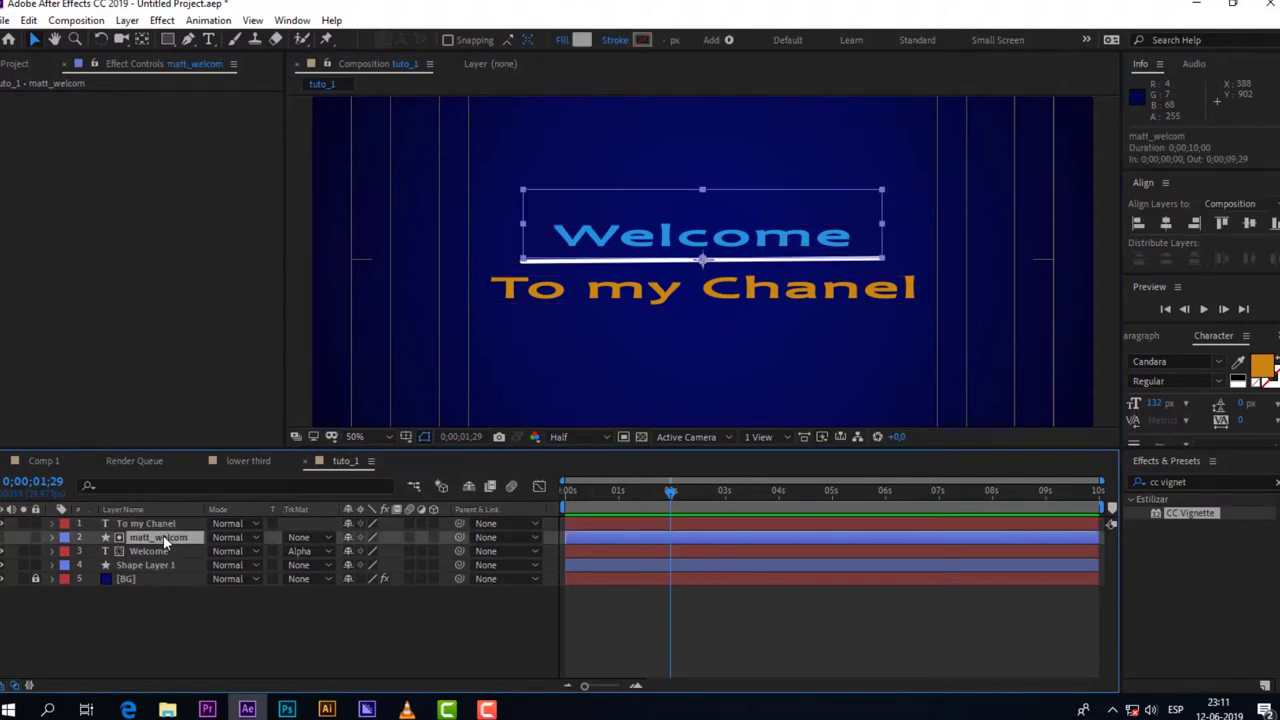
{"action": "key", "text": "ctrl+d"}
{"action": "left_click_drag", "start_coordinate": [168, 539], "coordinate": [166, 525]}
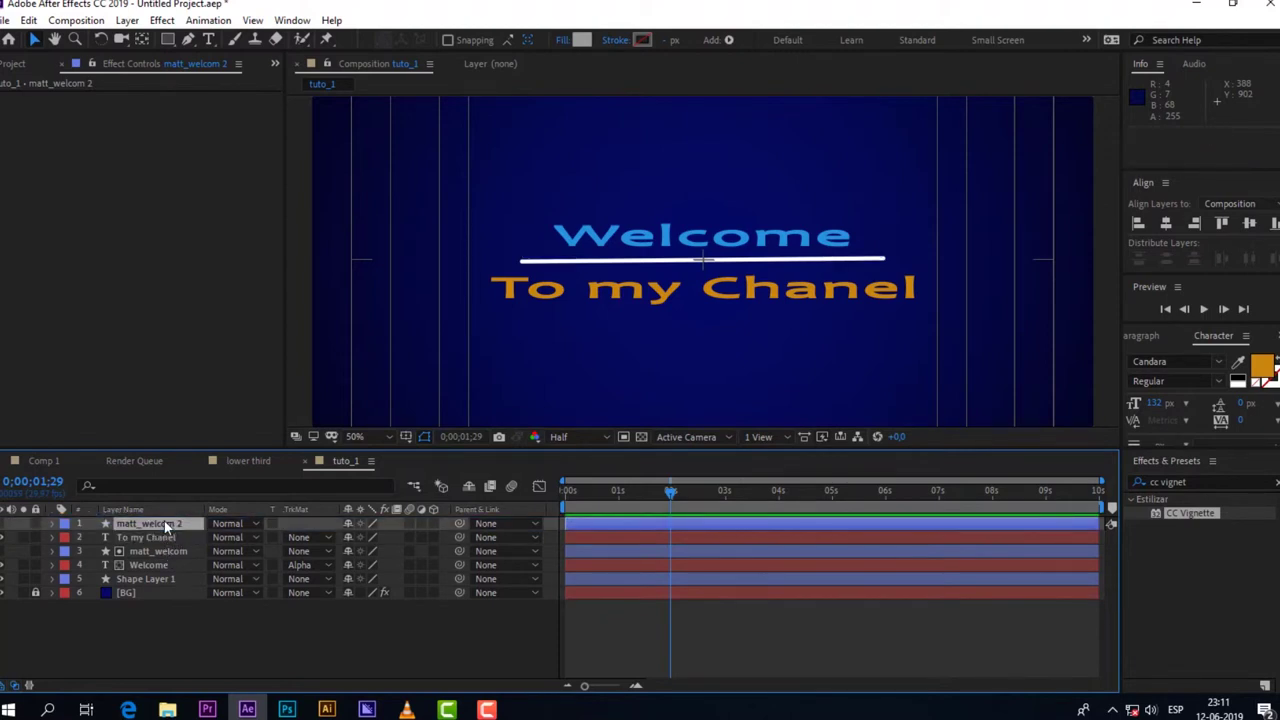
Step: Rename the duplicated matte layer "matt_chanel"
{"action": "left_click", "coordinate": [152, 538]}
{"action": "double_click", "coordinate": [158, 523]}
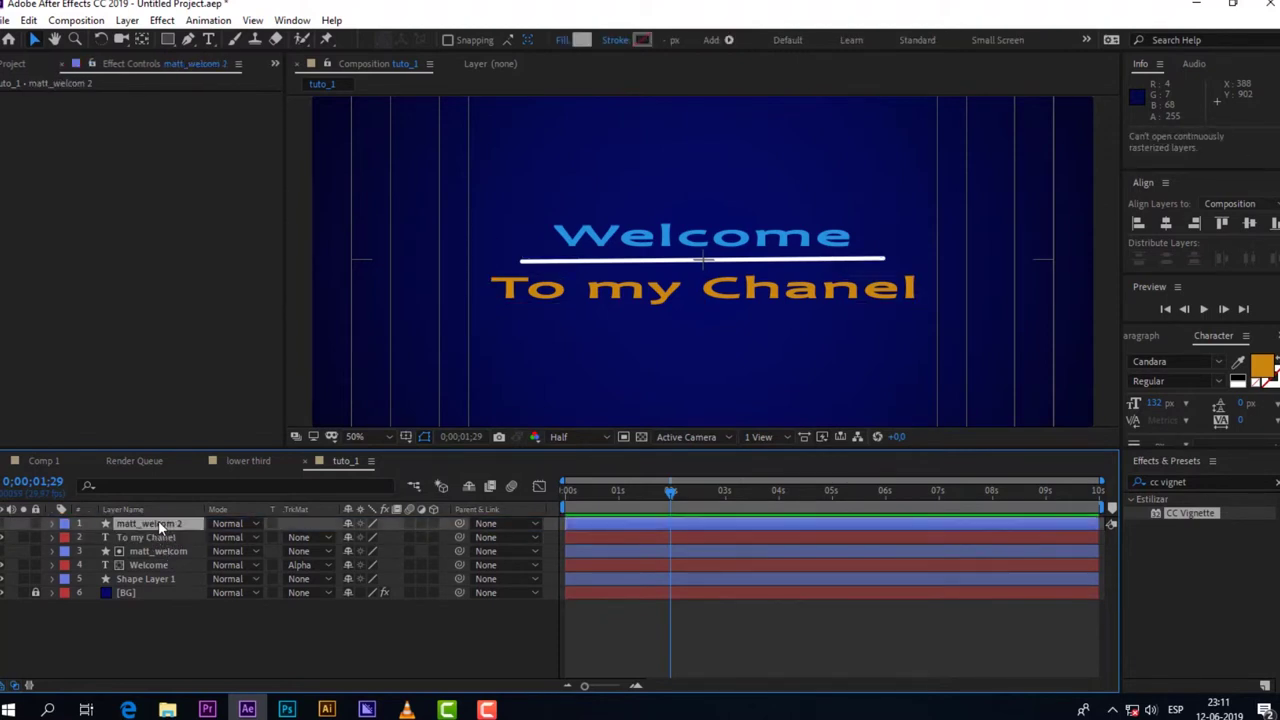
{"action": "key", "text": "Return"}
{"action": "key", "text": "Right"}
{"action": "key", "text": "BackSpace"}
{"action": "key", "text": "BackSpace"}
{"action": "type", "text": "chanel"}
{"action": "key", "text": "Return"}
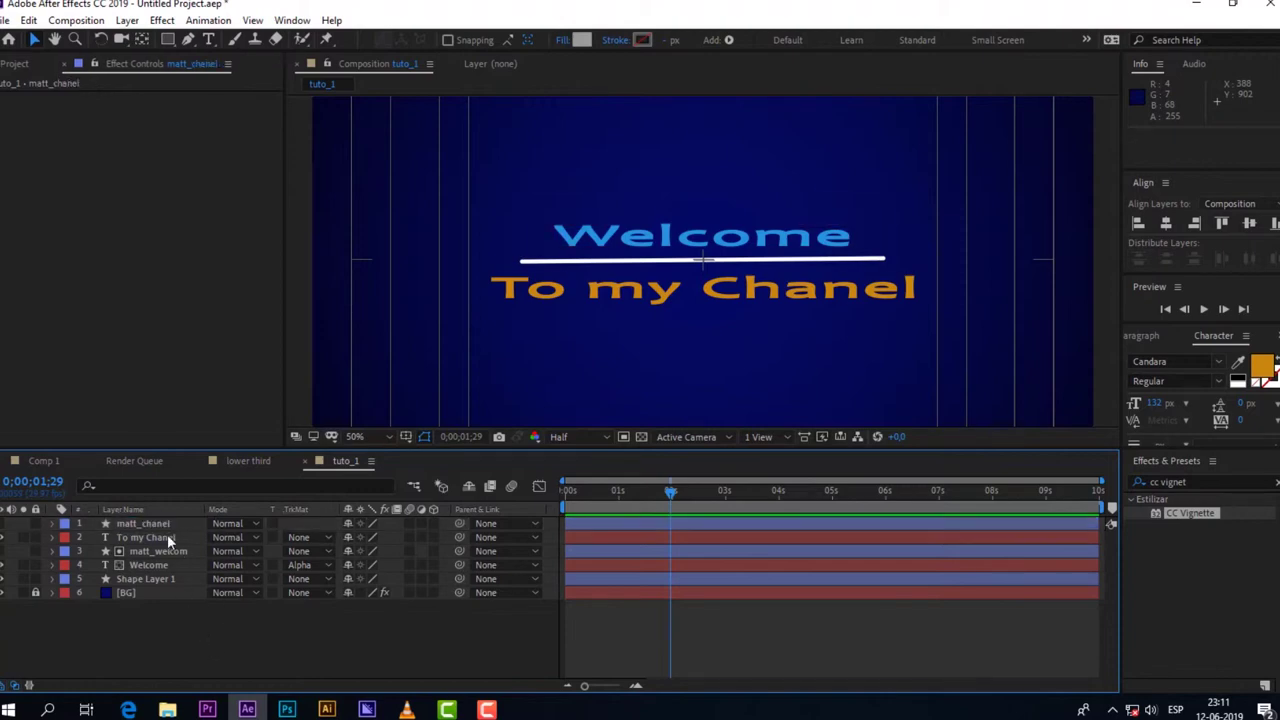
Step: Show matt_chanel, lower it to about 960, 720 just below the white line, and widen it to about 129% to cover "To my Chanel"
{"action": "left_click", "coordinate": [10, 523]}
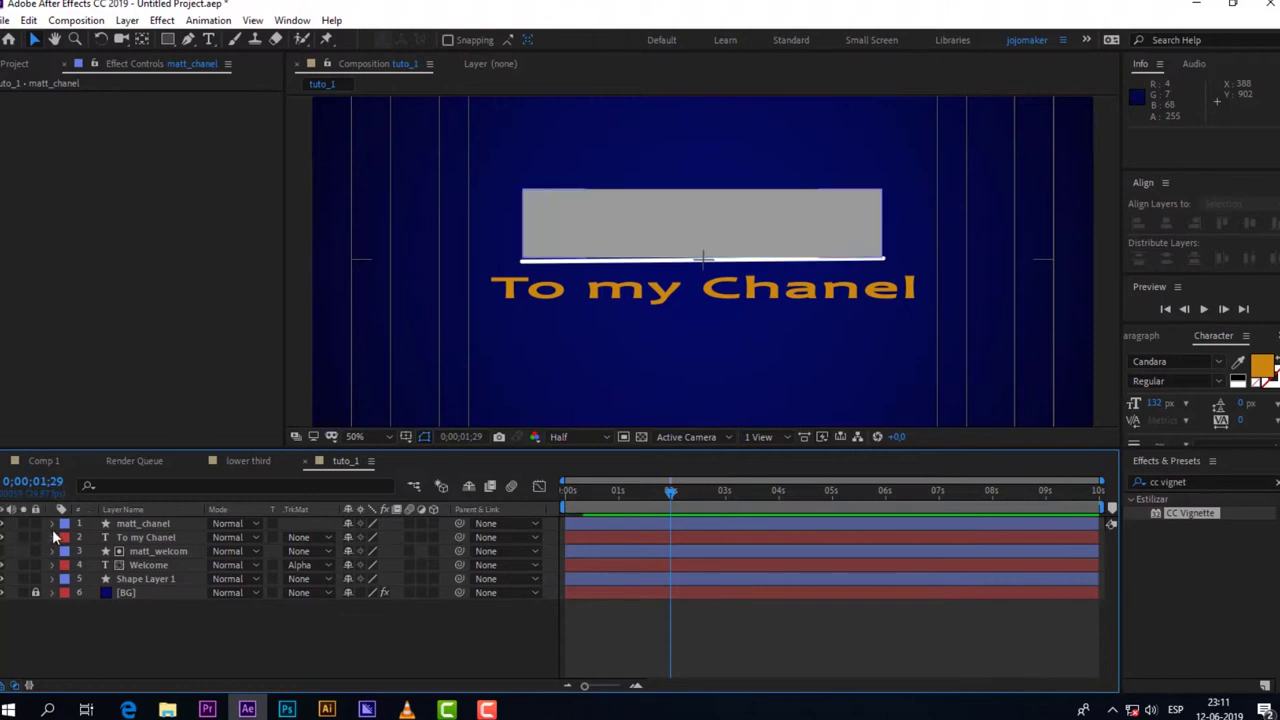
{"action": "left_click", "coordinate": [145, 537]}
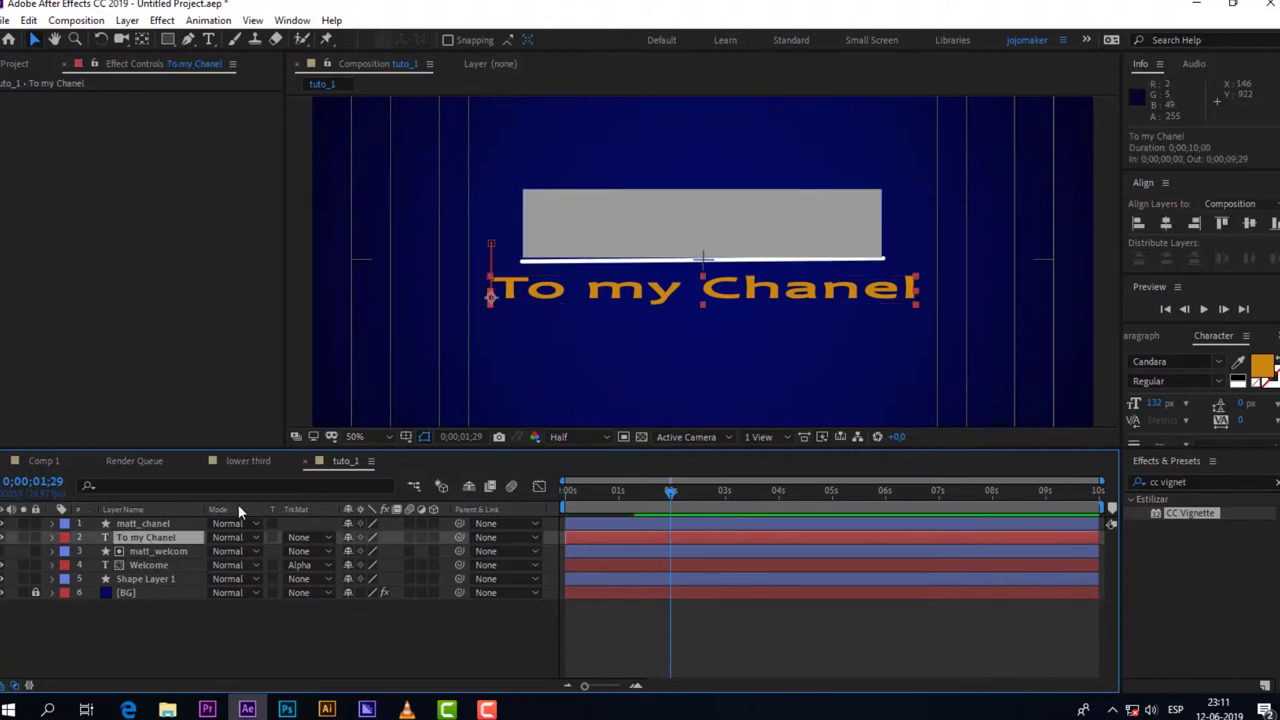
{"action": "left_click", "coordinate": [157, 524]}
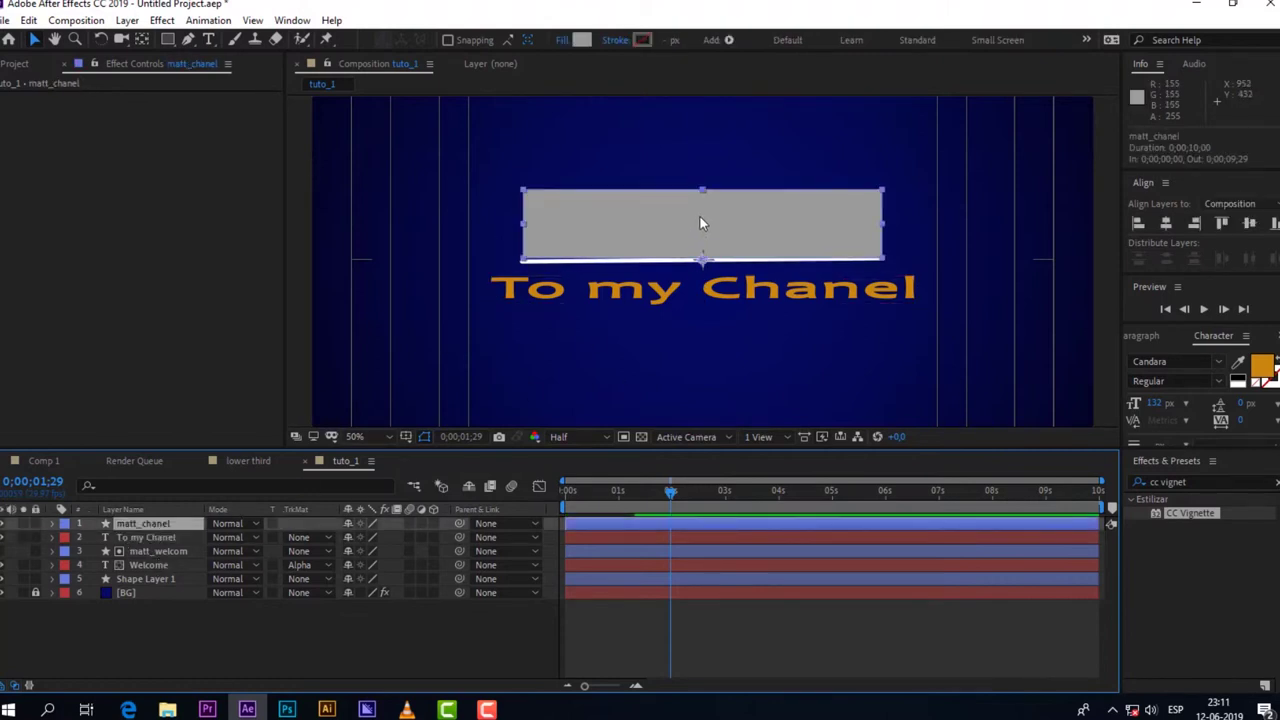
{"action": "key", "text": "Down"}
{"action": "key", "text": "Down"}
{"action": "key", "text": "Down"}
{"action": "key", "text": "Down"}
{"action": "key", "text": "Down"}
{"action": "key", "text": "Down"}
{"action": "key", "text": "Down"}
{"action": "key", "text": "Down"}
{"action": "key", "text": "Down"}
{"action": "key", "text": "Down"}
{"action": "key", "text": "Down"}
{"action": "key", "text": "Down"}
{"action": "key", "text": "Down"}
{"action": "key", "text": "Down"}
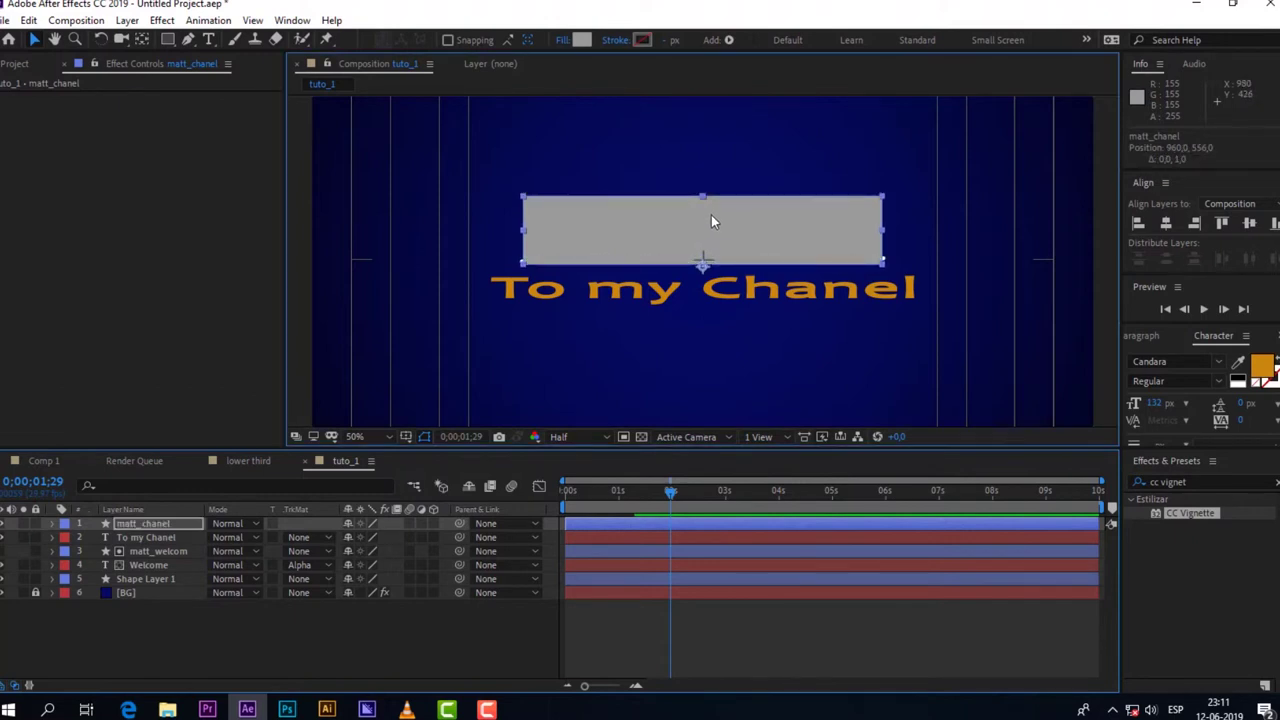
{"action": "left_click_drag", "start_coordinate": [711, 224], "coordinate": [702, 287]}
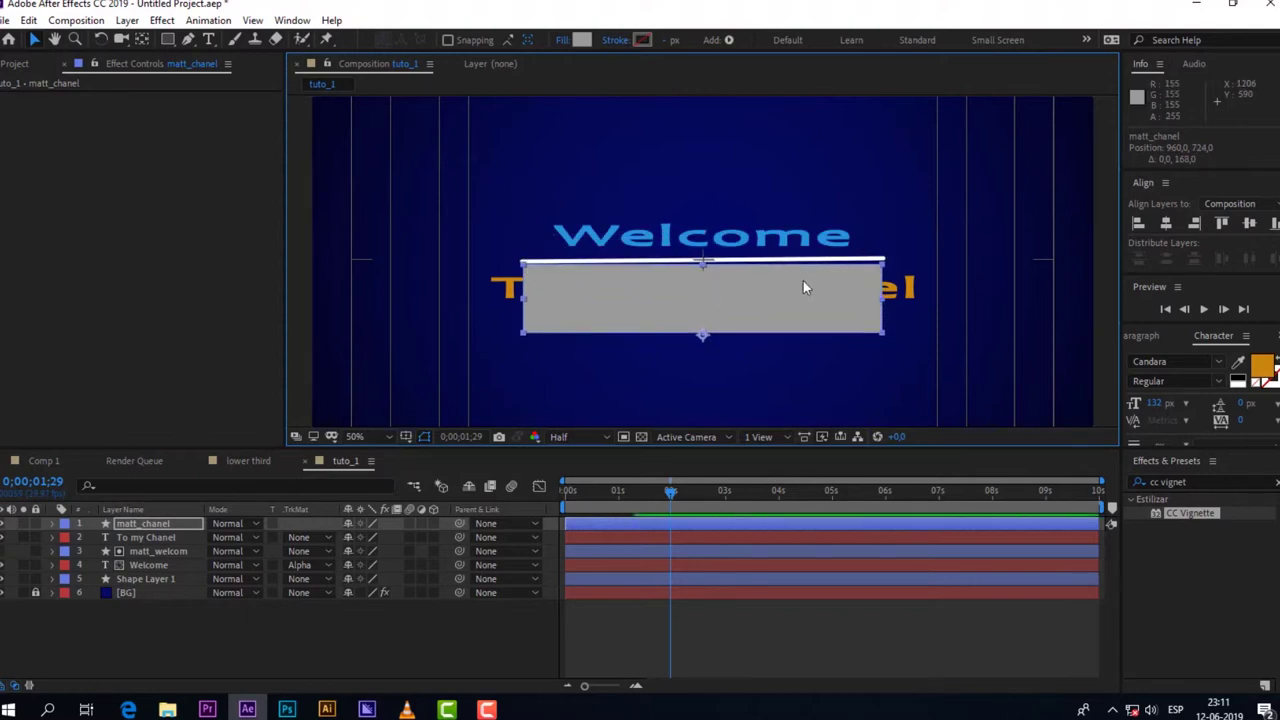
{"action": "key", "text": "Up"}
{"action": "key", "text": "Up"}
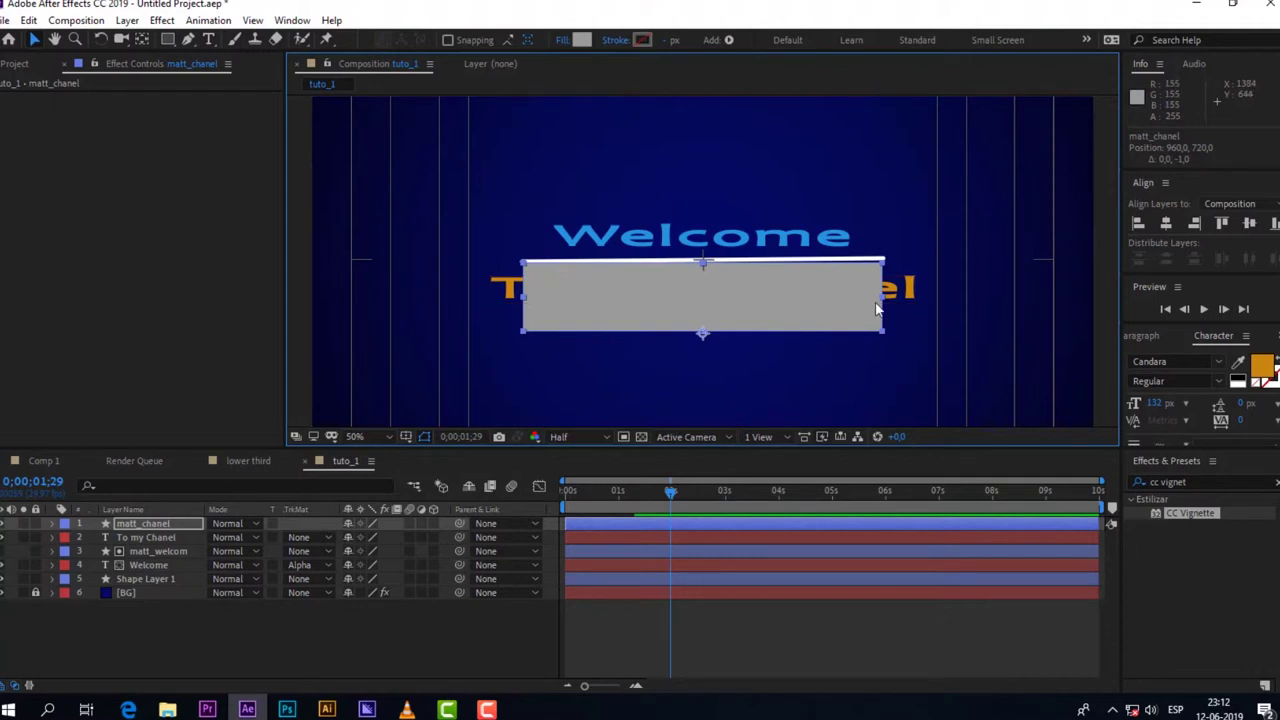
{"action": "left_click_drag", "start_coordinate": [880, 305], "coordinate": [935, 312]}
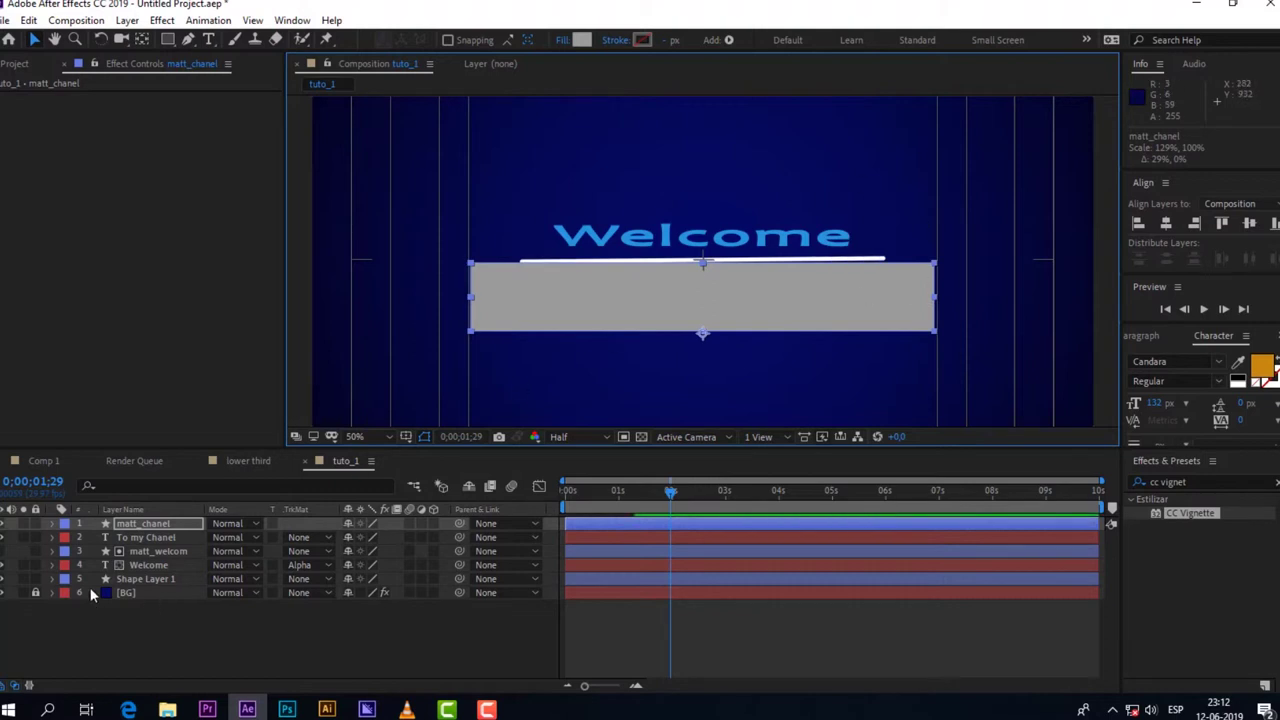
Step: Set the "To my Chanel" layer's track matte to Alpha Matte "matt_chanel"
{"action": "left_click", "coordinate": [175, 538]}
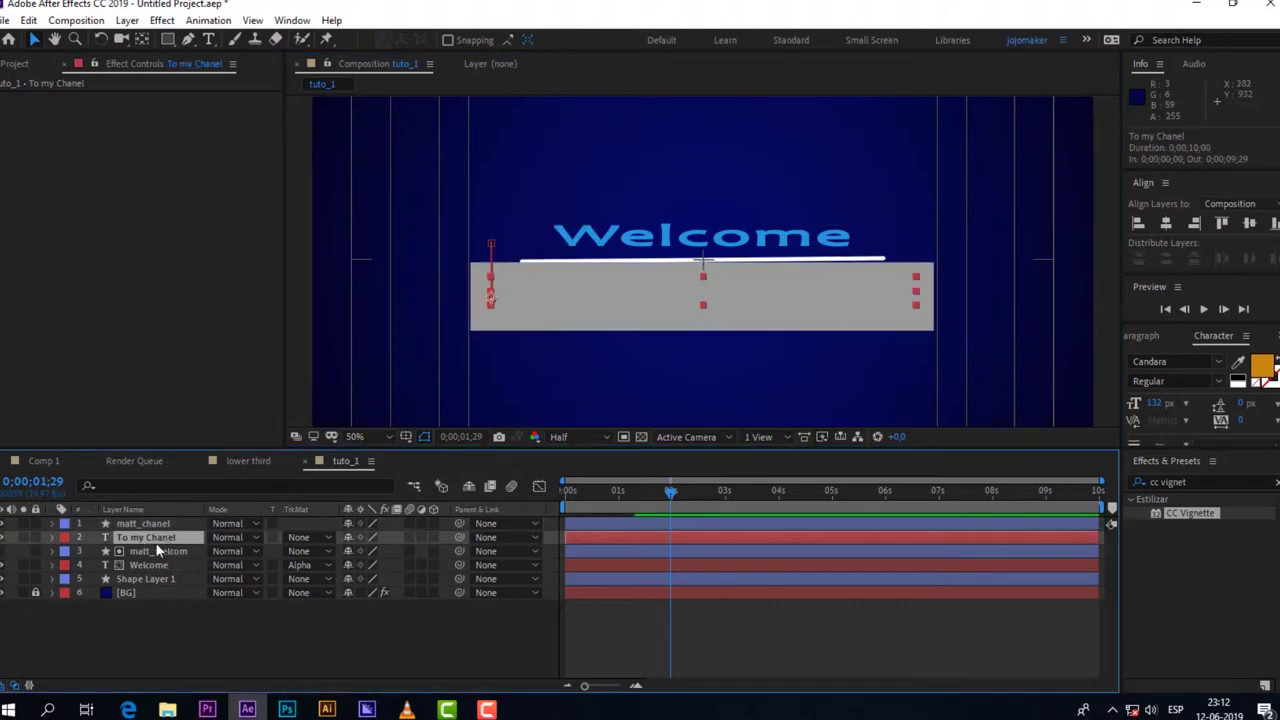
{"action": "left_click", "coordinate": [323, 538]}
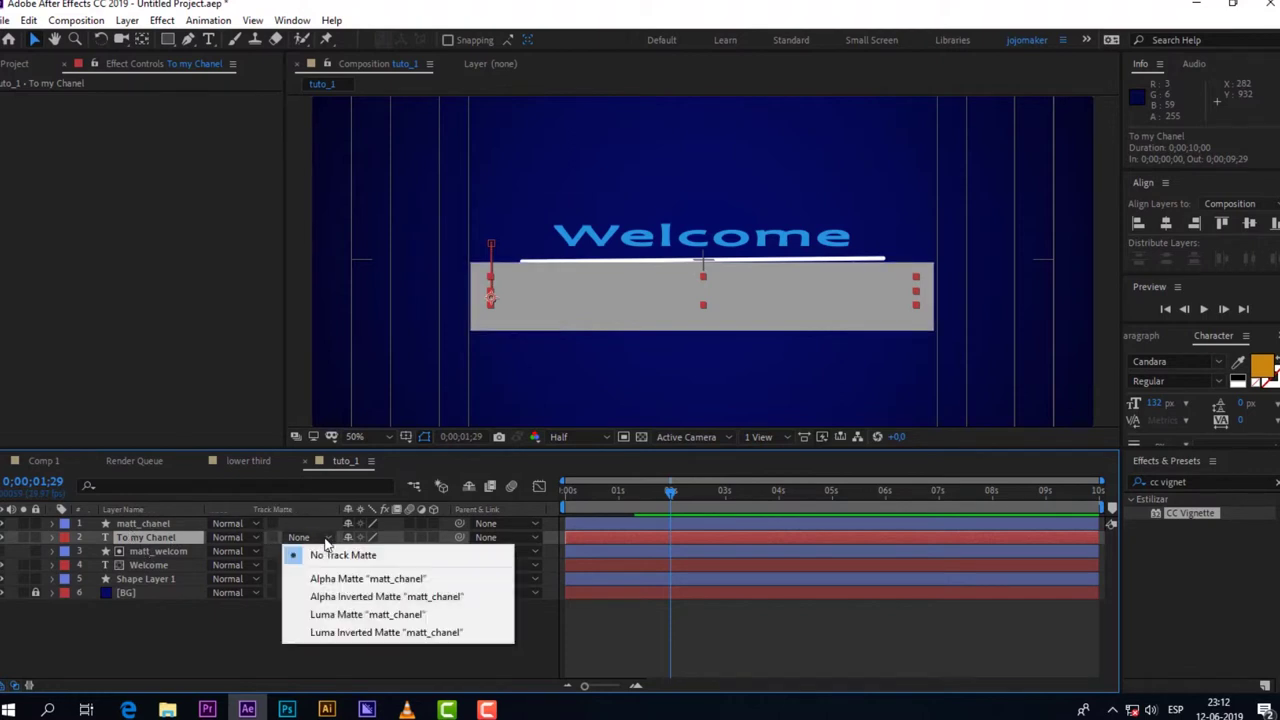
{"action": "left_click", "coordinate": [338, 580]}
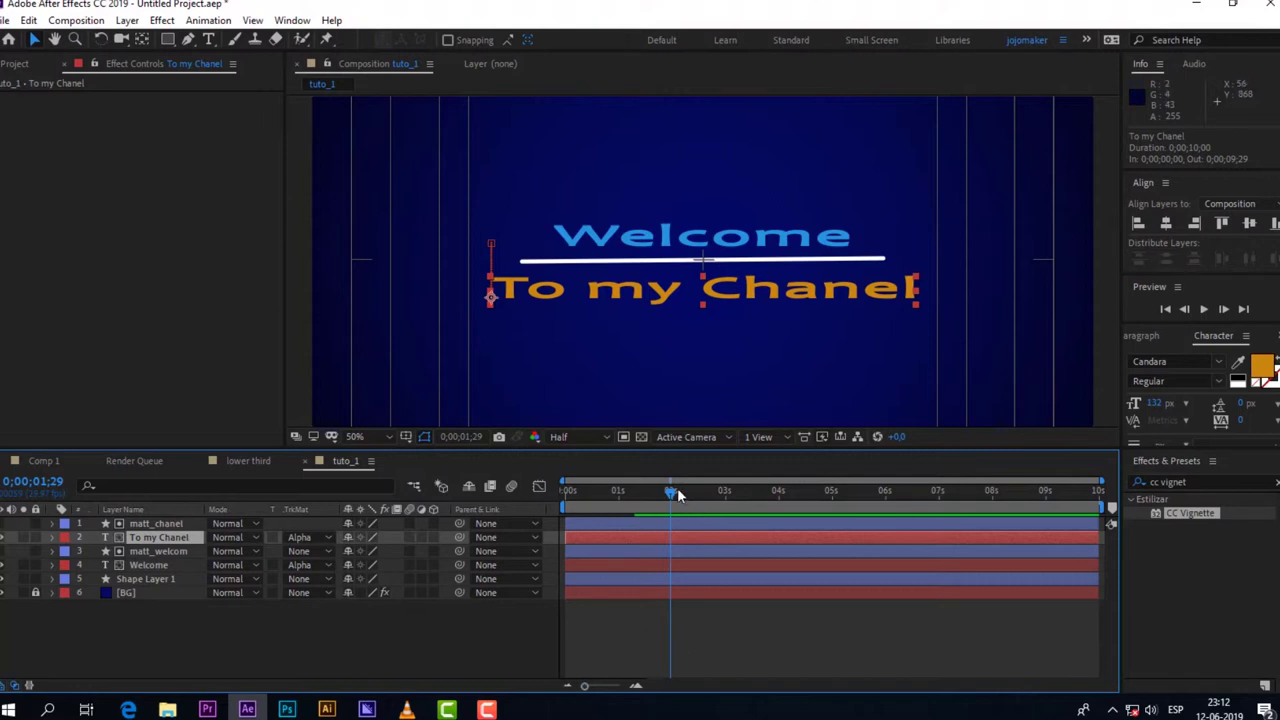
Step: Preview the line and both matted text reveals several times from the first frame
{"action": "key", "text": "space"}
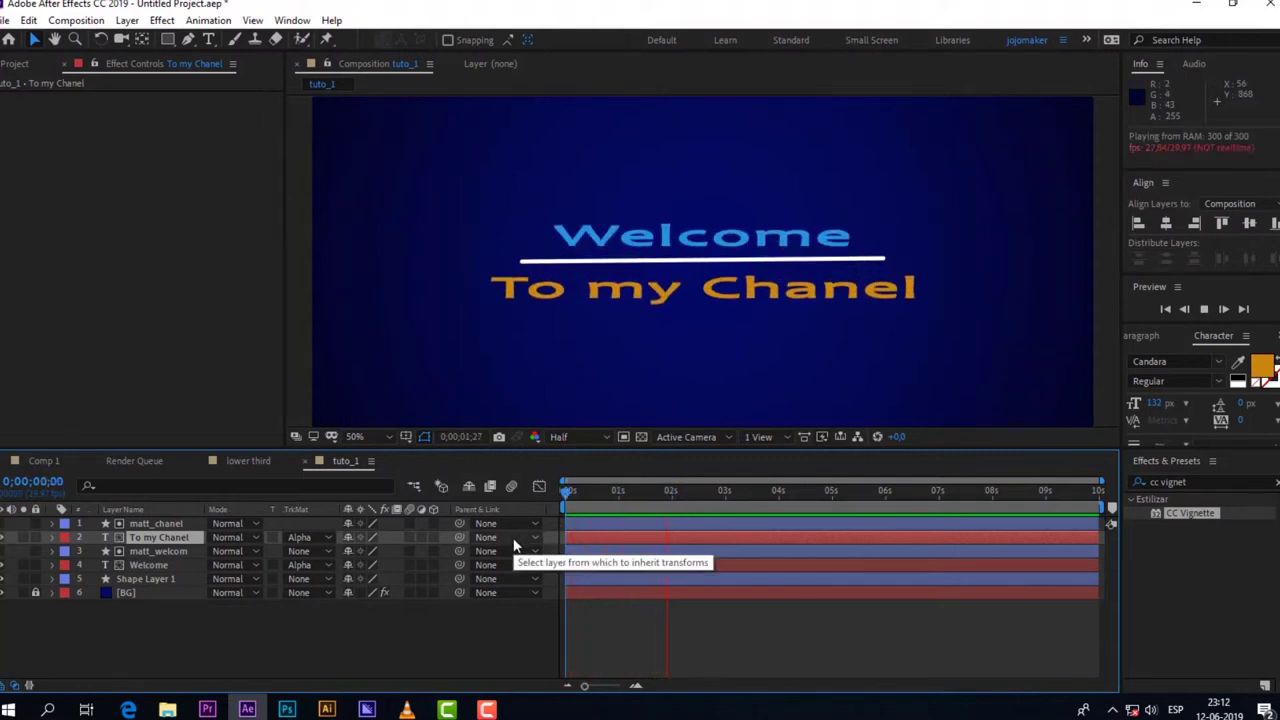
{"action": "key", "text": "space"}
{"action": "scroll", "coordinate": [631, 284], "scroll_direction": "down", "scroll_amount": 2}
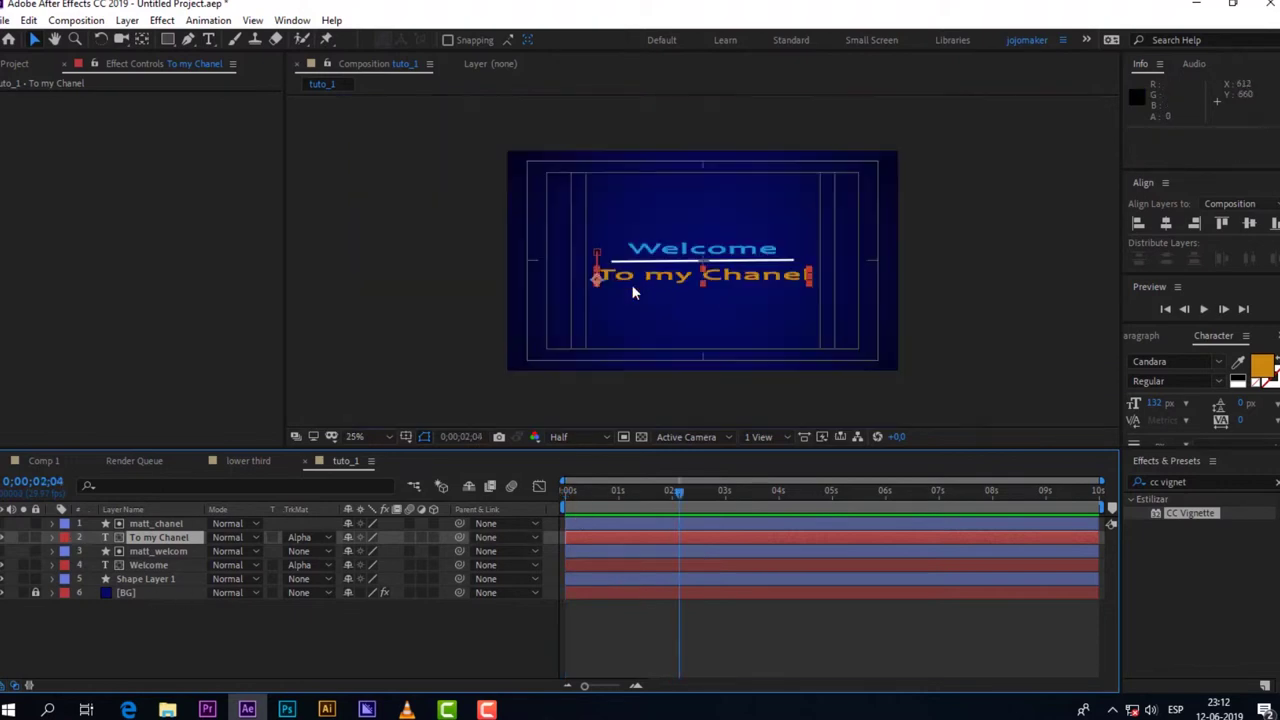
{"action": "left_click", "coordinate": [558, 613]}
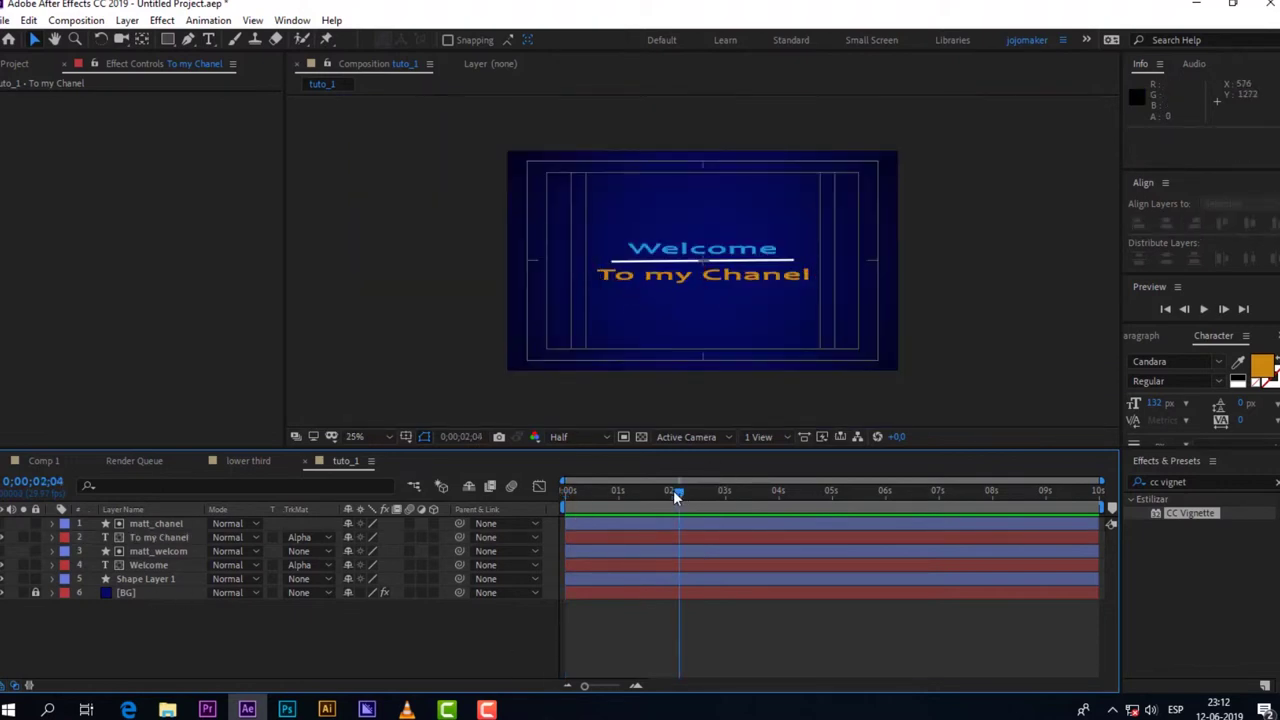
{"action": "key", "text": "space"}
{"action": "key", "text": "Home"}
{"action": "key", "text": "space"}
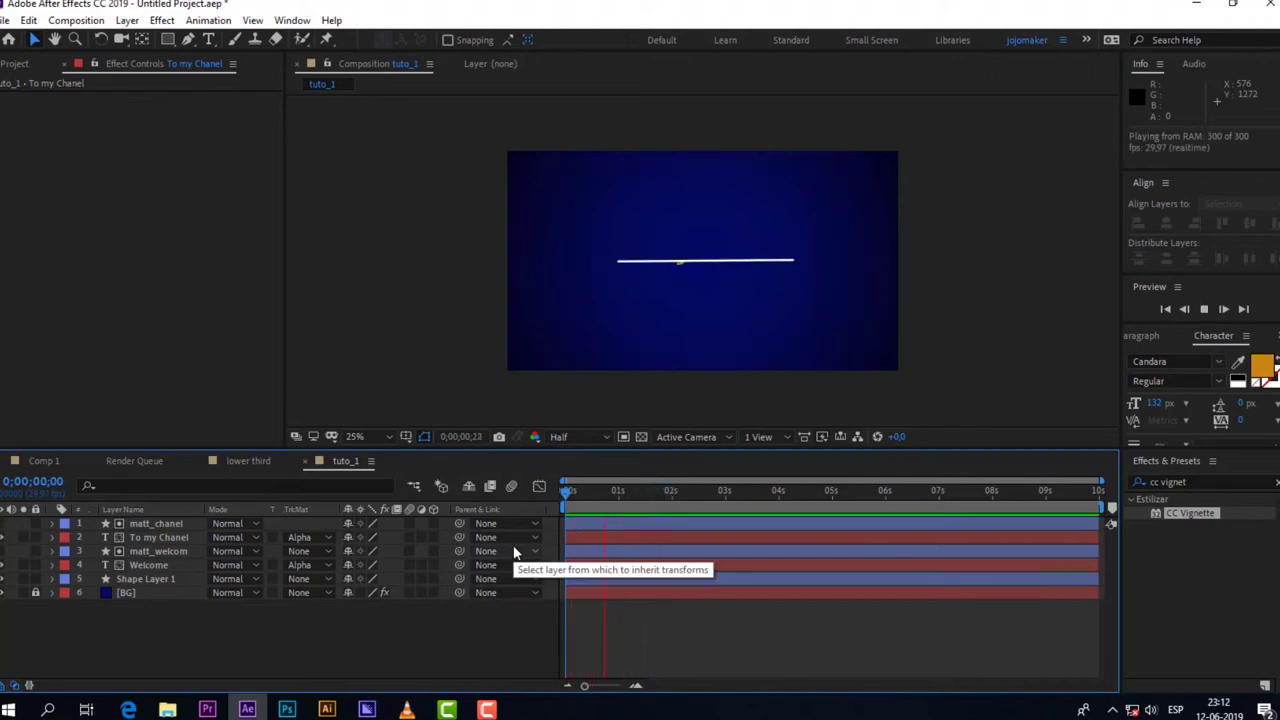
{"action": "left_click", "coordinate": [657, 515]}
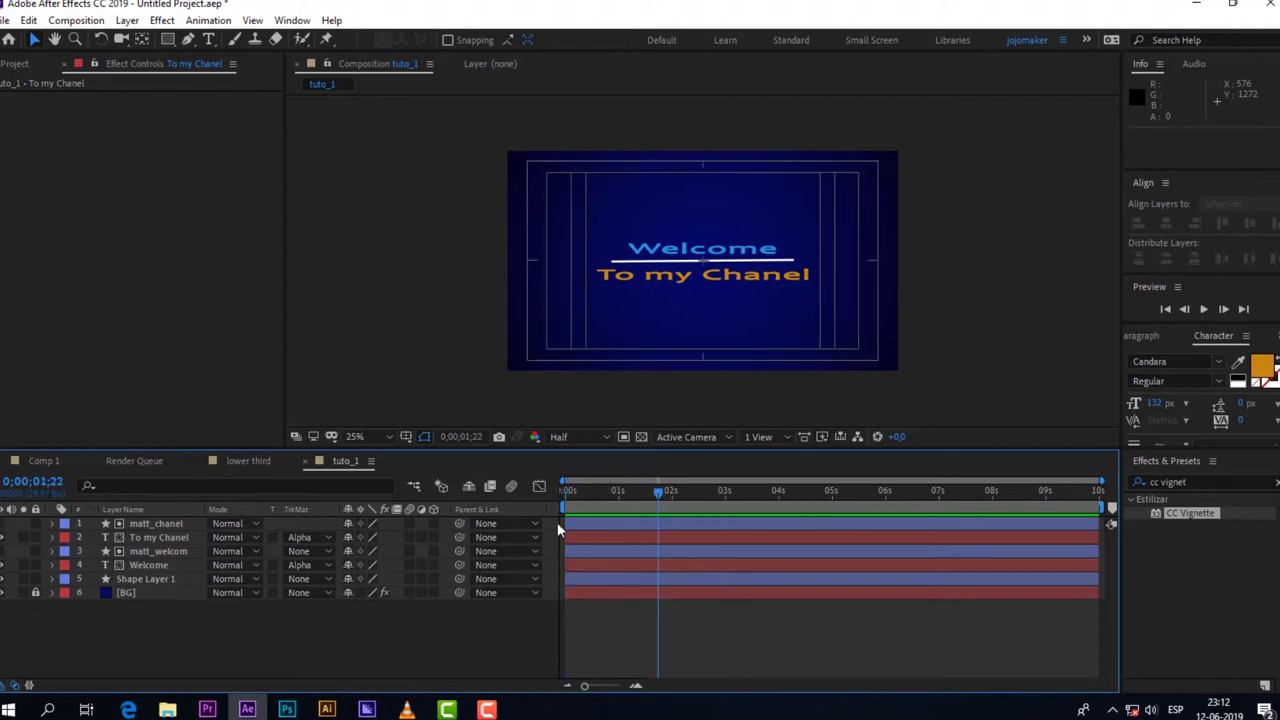
{"action": "key", "text": "Home"}
{"action": "key", "text": "space"}
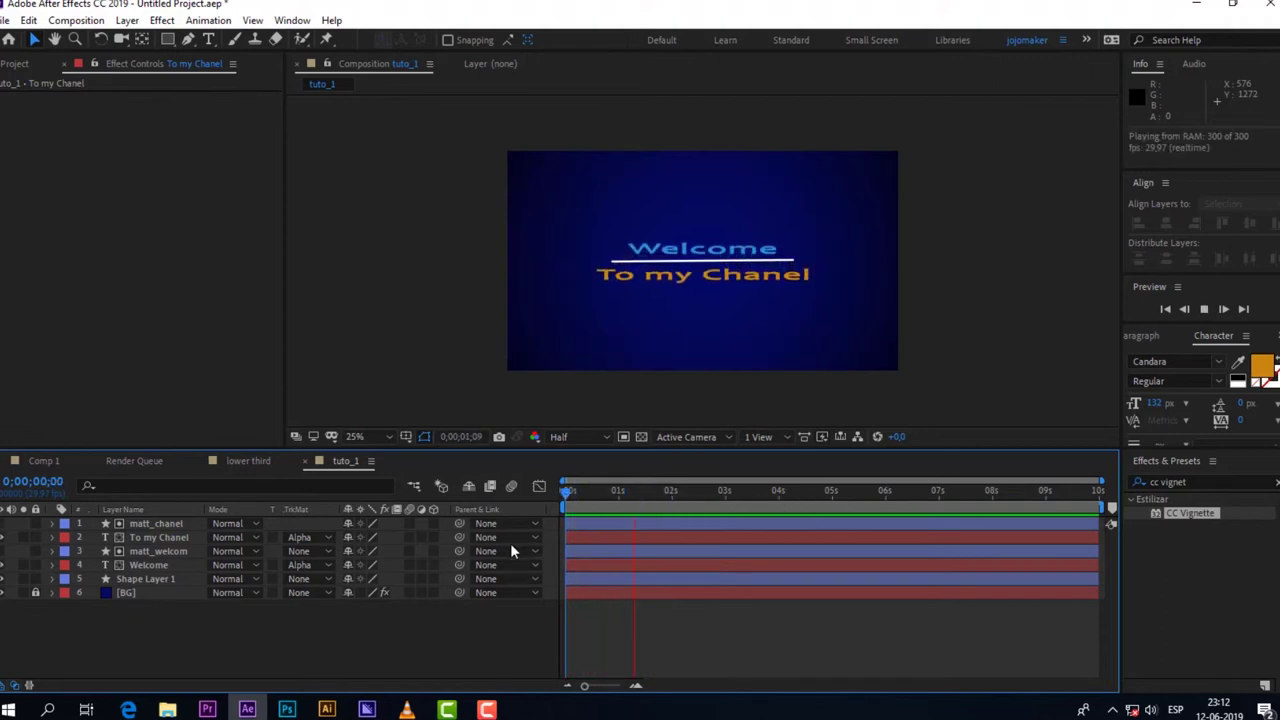
{"action": "left_click", "coordinate": [660, 492]}
{"action": "key", "text": "Home"}
{"action": "key", "text": "space"}
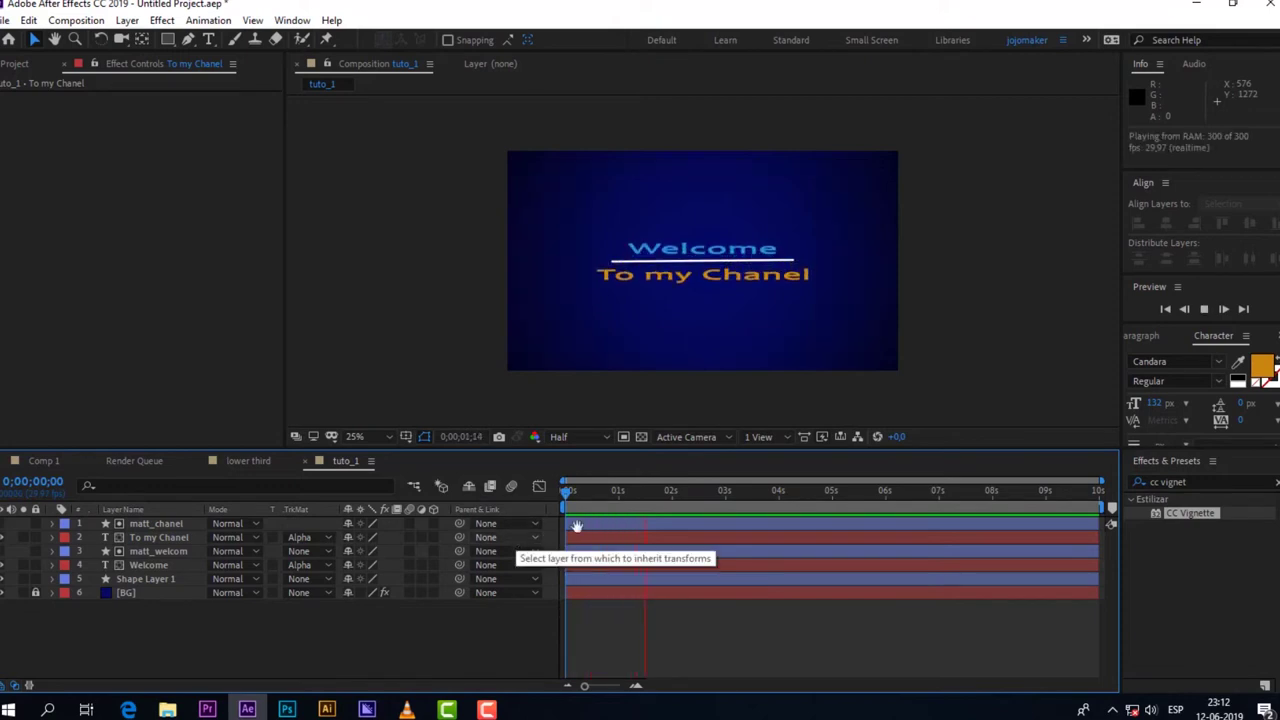
{"action": "key", "text": "space"}
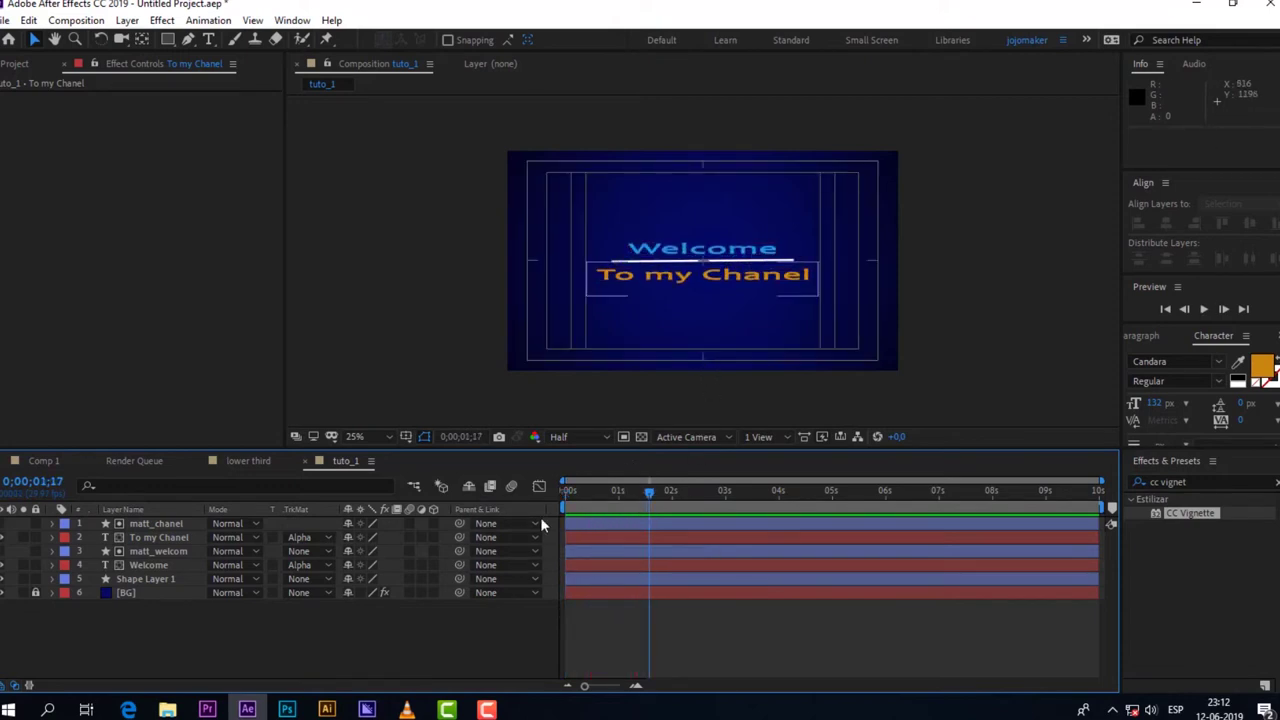
Step: Reveal the Position keyframes of the "To my Chanel" and "Welcome" text layers together
{"action": "left_click", "coordinate": [160, 537]}
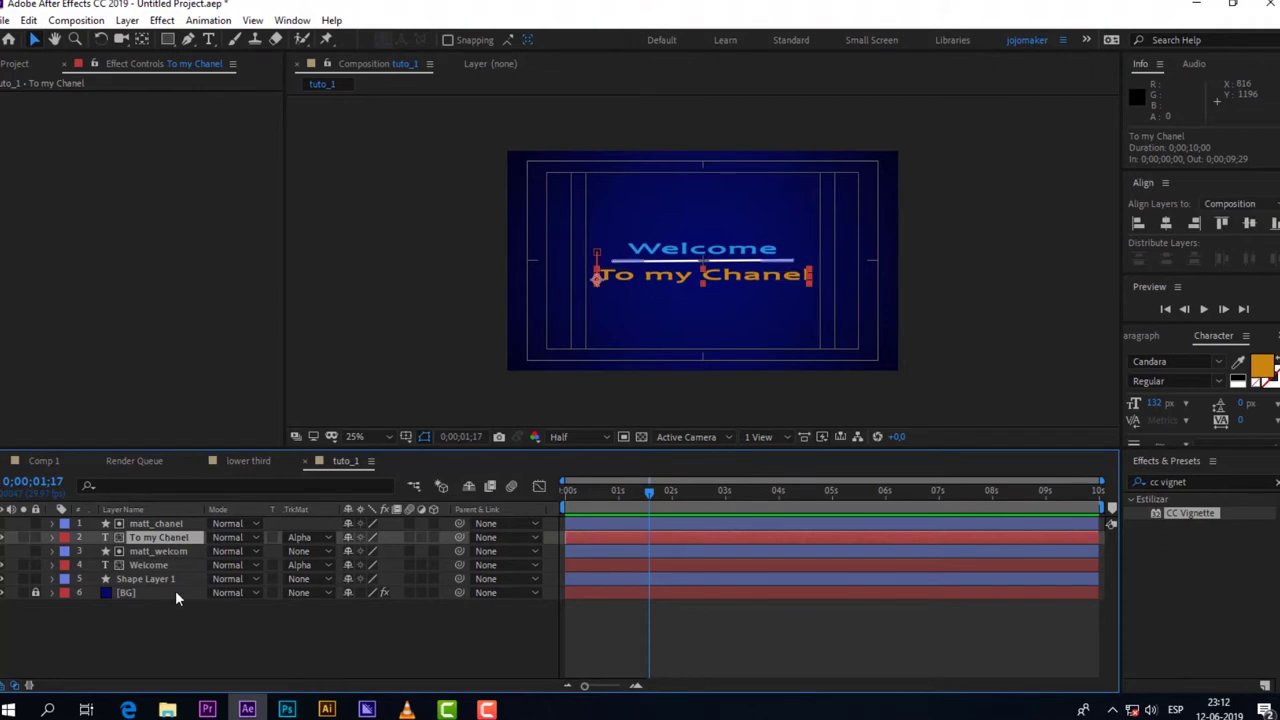
{"action": "left_click", "coordinate": [161, 561], "text": "shift"}
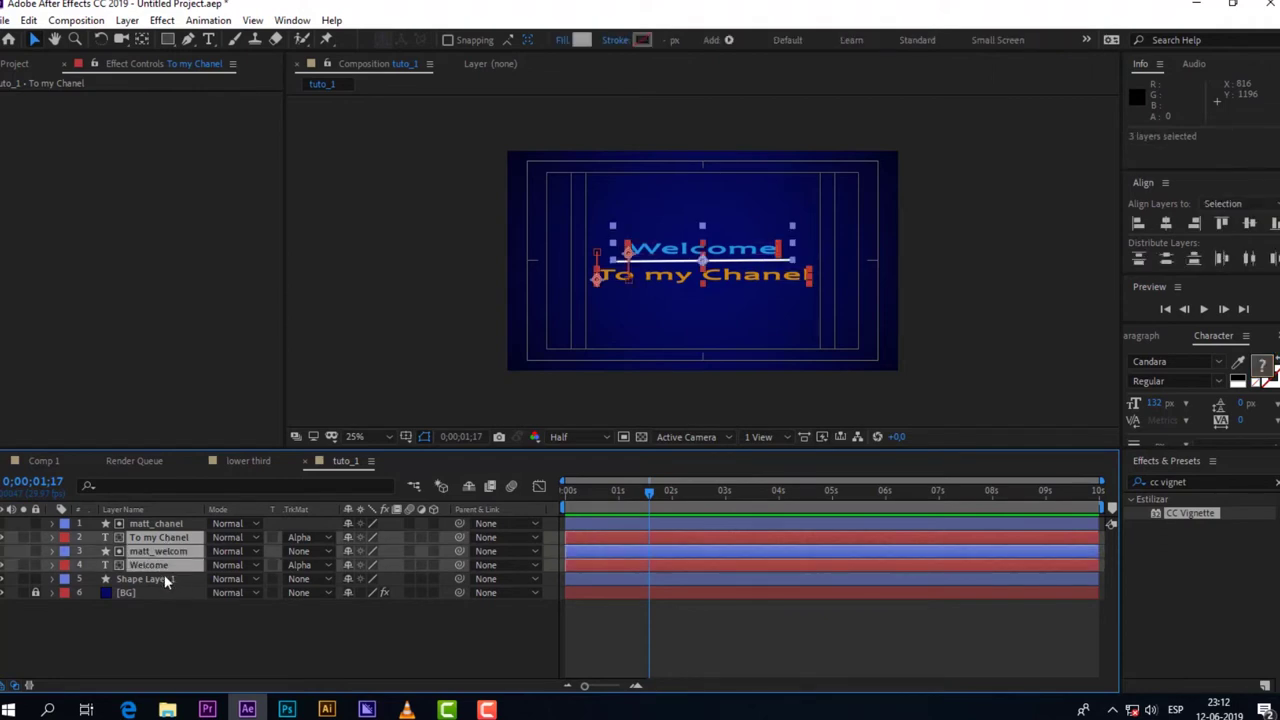
{"action": "left_click", "coordinate": [168, 566]}
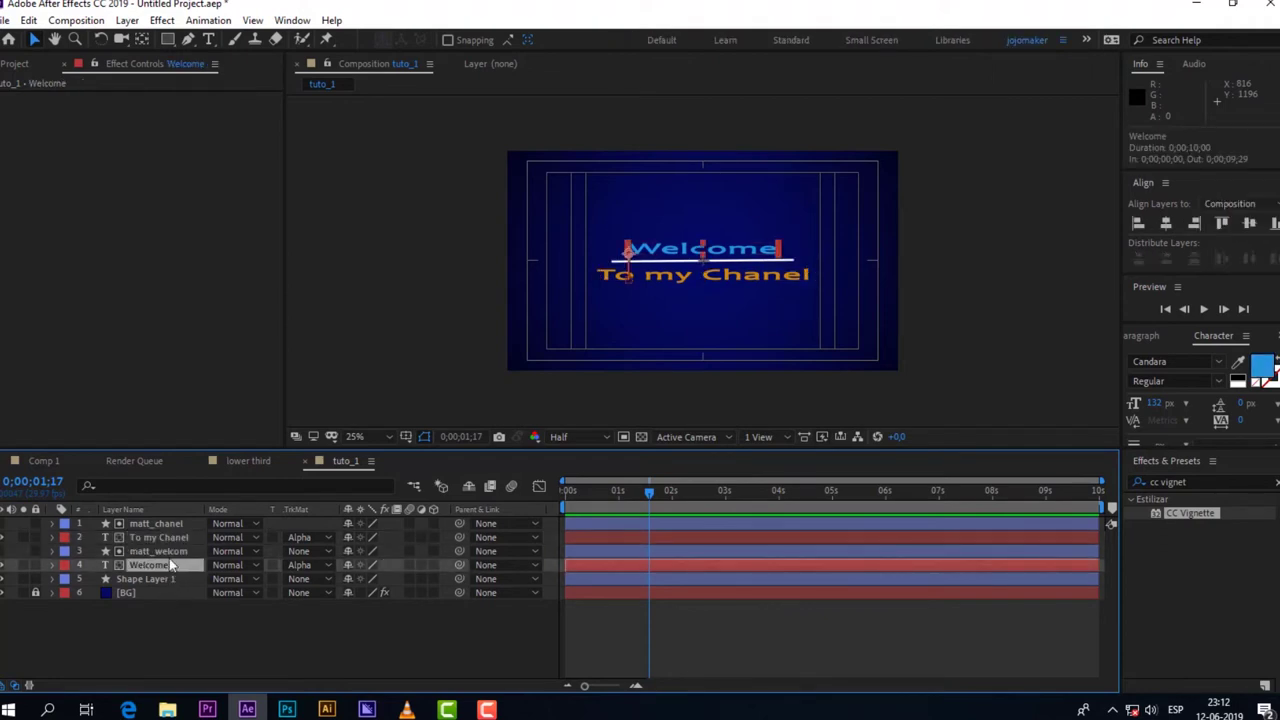
{"action": "left_click", "coordinate": [168, 536], "text": "ctrl"}
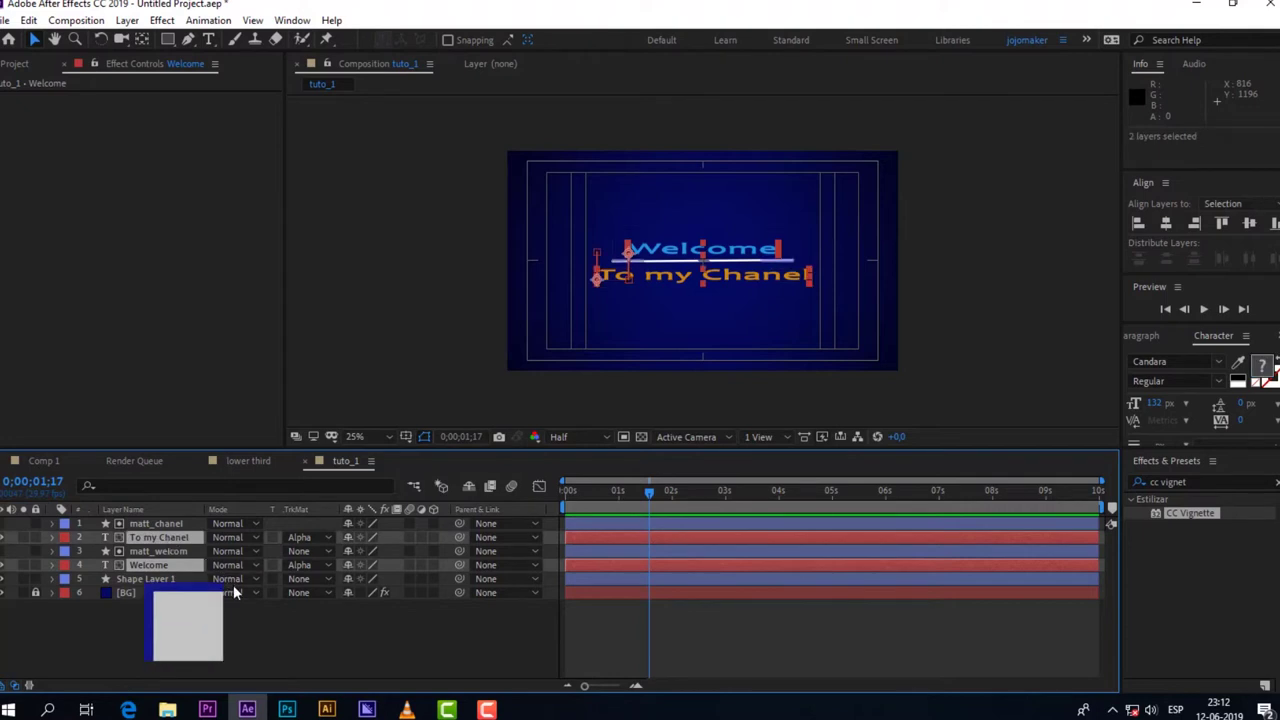
{"action": "key", "text": "u"}
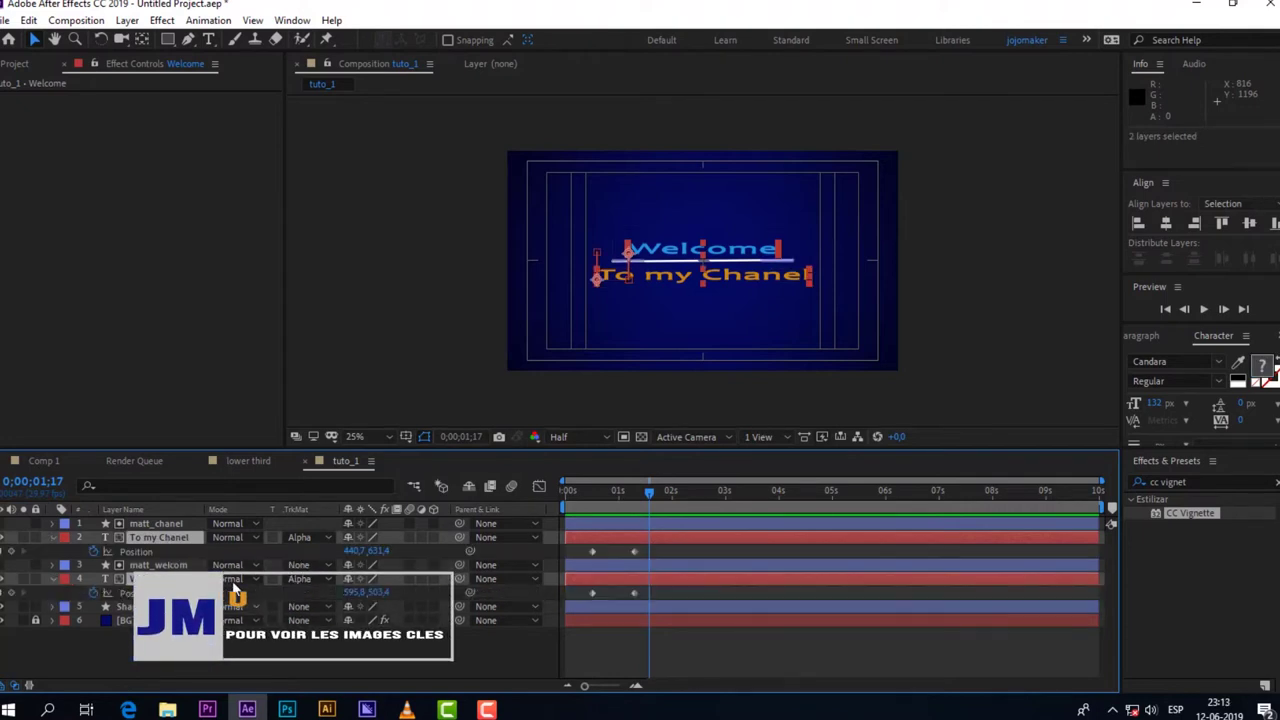
Step: Go to 0;00;00;15 and apply Easy Ease to all Position keyframes of both text layers
{"action": "left_click_drag", "start_coordinate": [649, 489], "coordinate": [593, 512]}
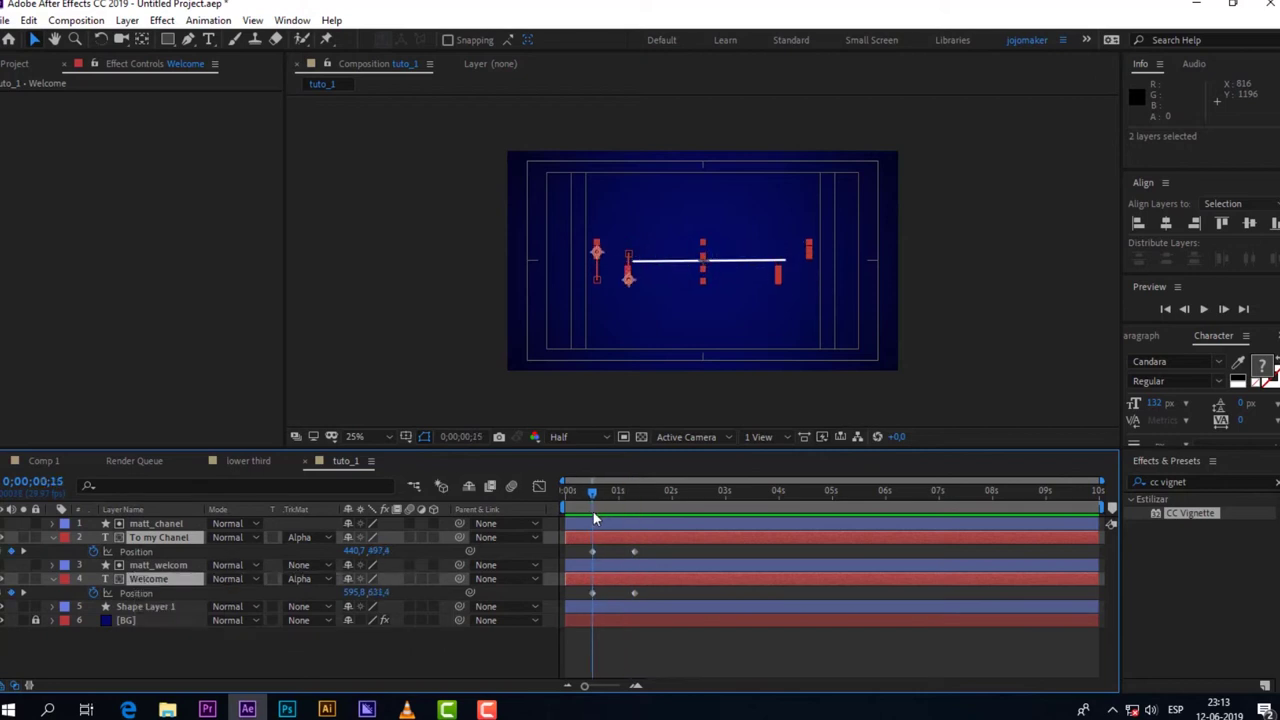
{"action": "left_click_drag", "start_coordinate": [652, 550], "coordinate": [588, 595]}
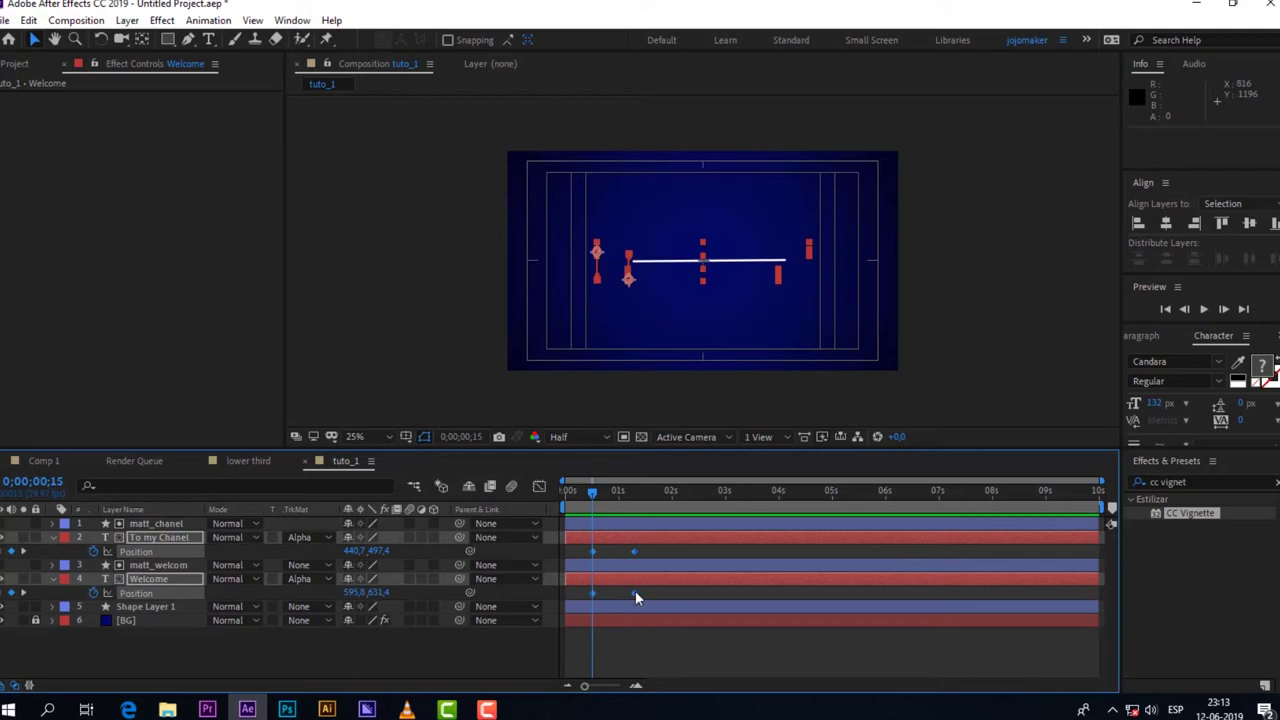
{"action": "right_click", "coordinate": [635, 594]}
{"action": "mouse_move", "coordinate": [760, 593]}
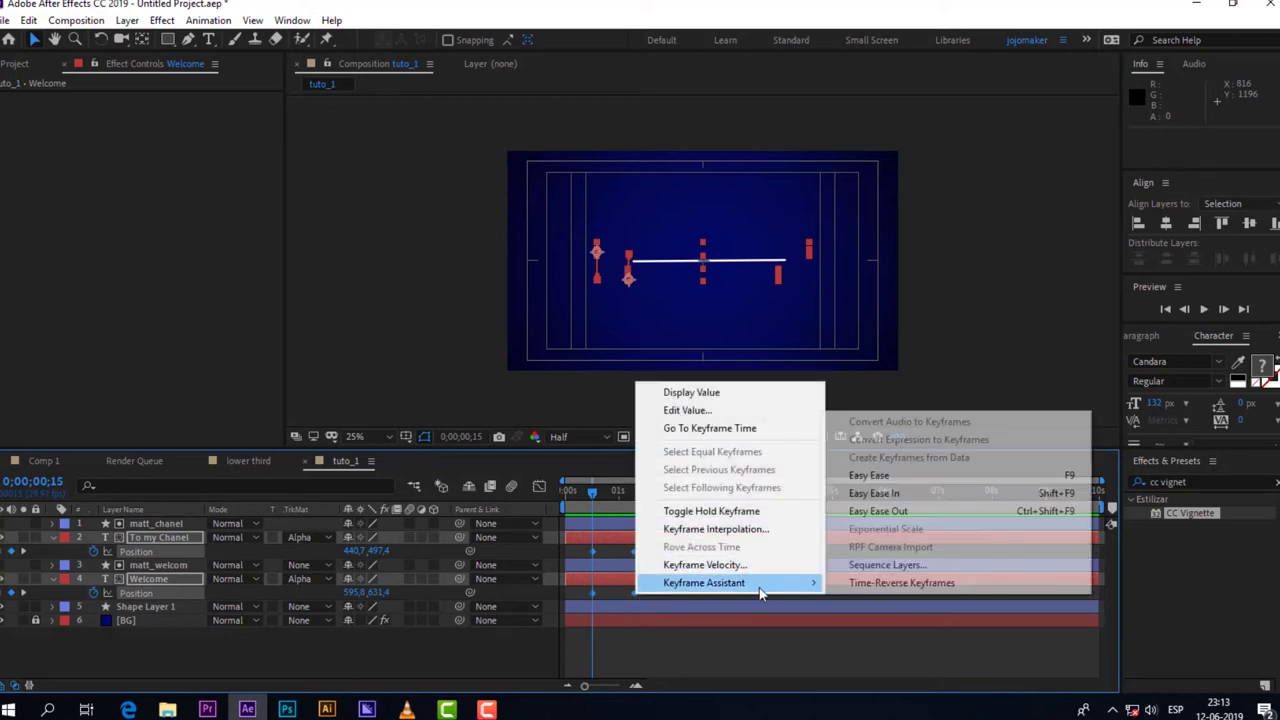
{"action": "left_click", "coordinate": [870, 476]}
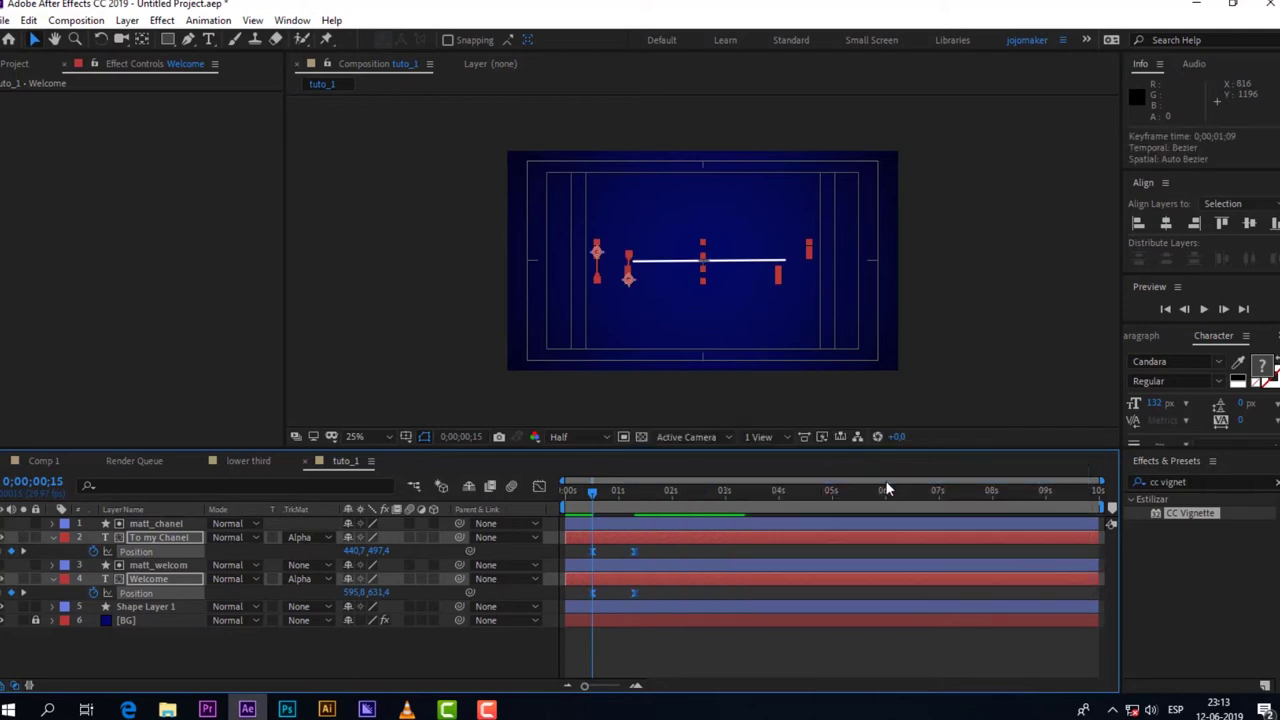
Step: Lengthen the incoming ease of both text layers' final Position keyframes in the speed graph so motion peaks early, and preview the result
{"action": "left_click", "coordinate": [540, 487]}
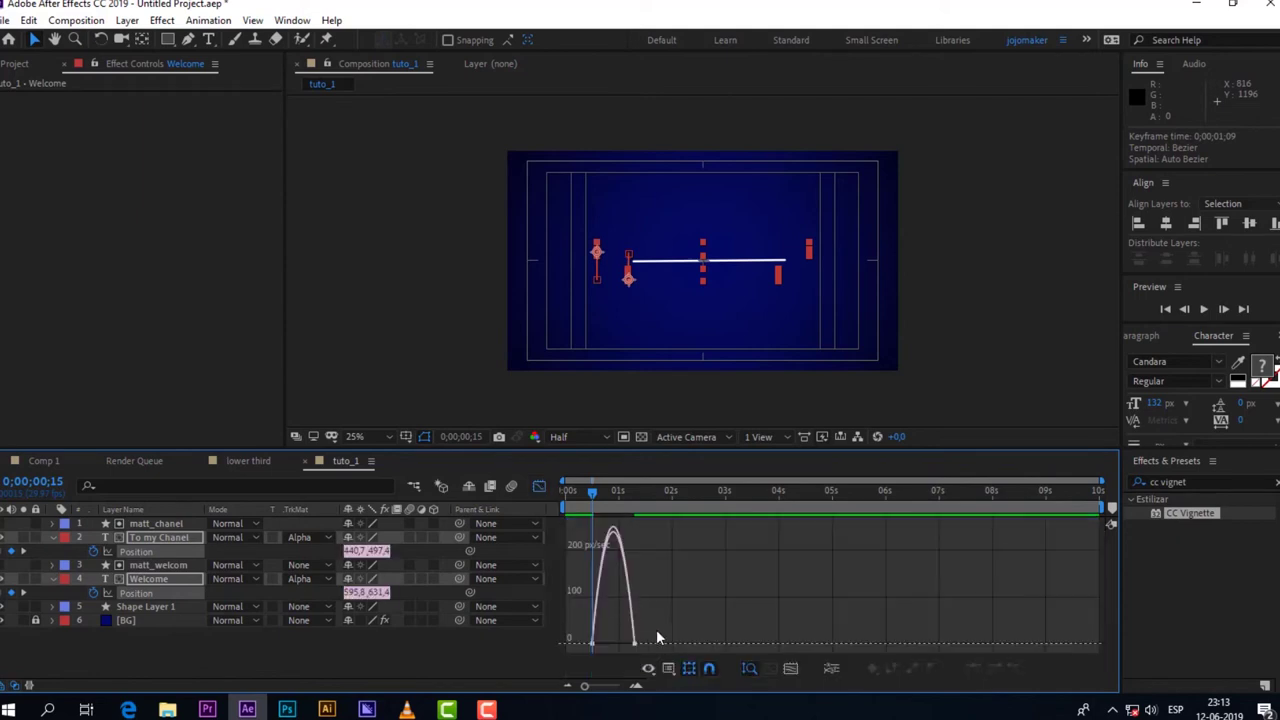
{"action": "left_click_drag", "start_coordinate": [614, 656], "coordinate": [636, 652]}
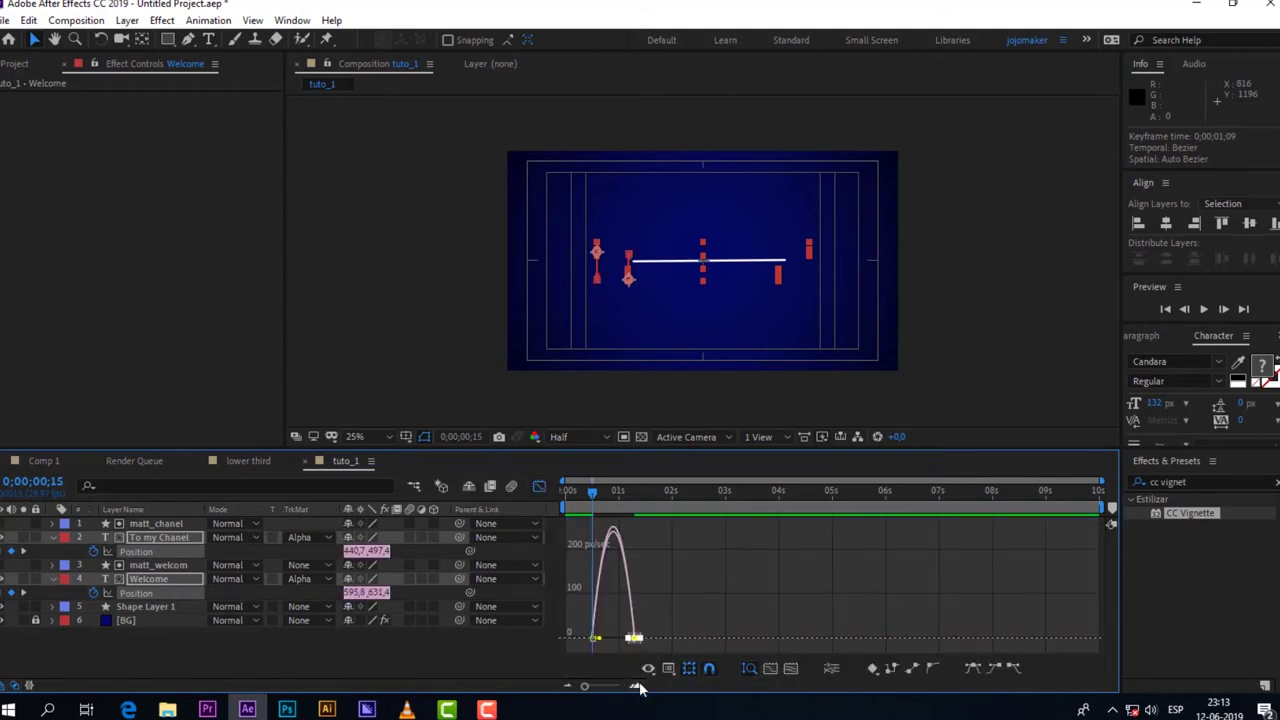
{"action": "left_click", "coordinate": [637, 686]}
{"action": "left_click", "coordinate": [637, 686]}
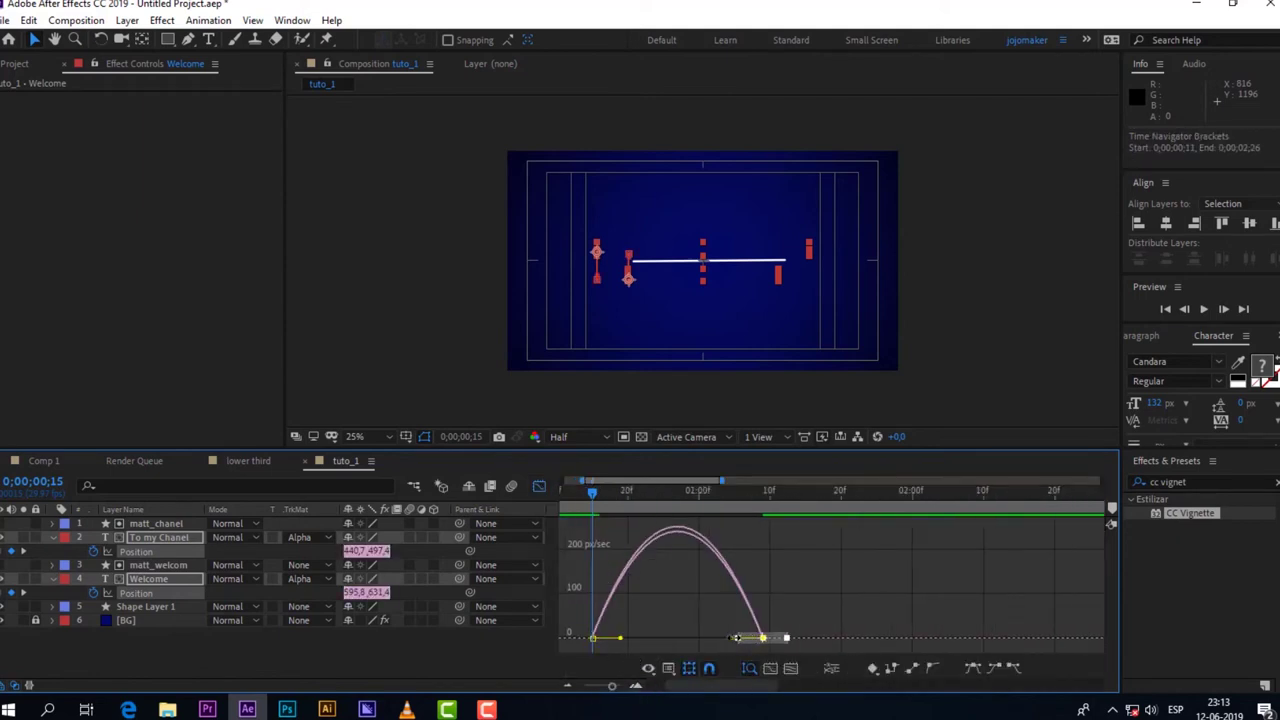
{"action": "left_click_drag", "start_coordinate": [736, 639], "coordinate": [695, 640]}
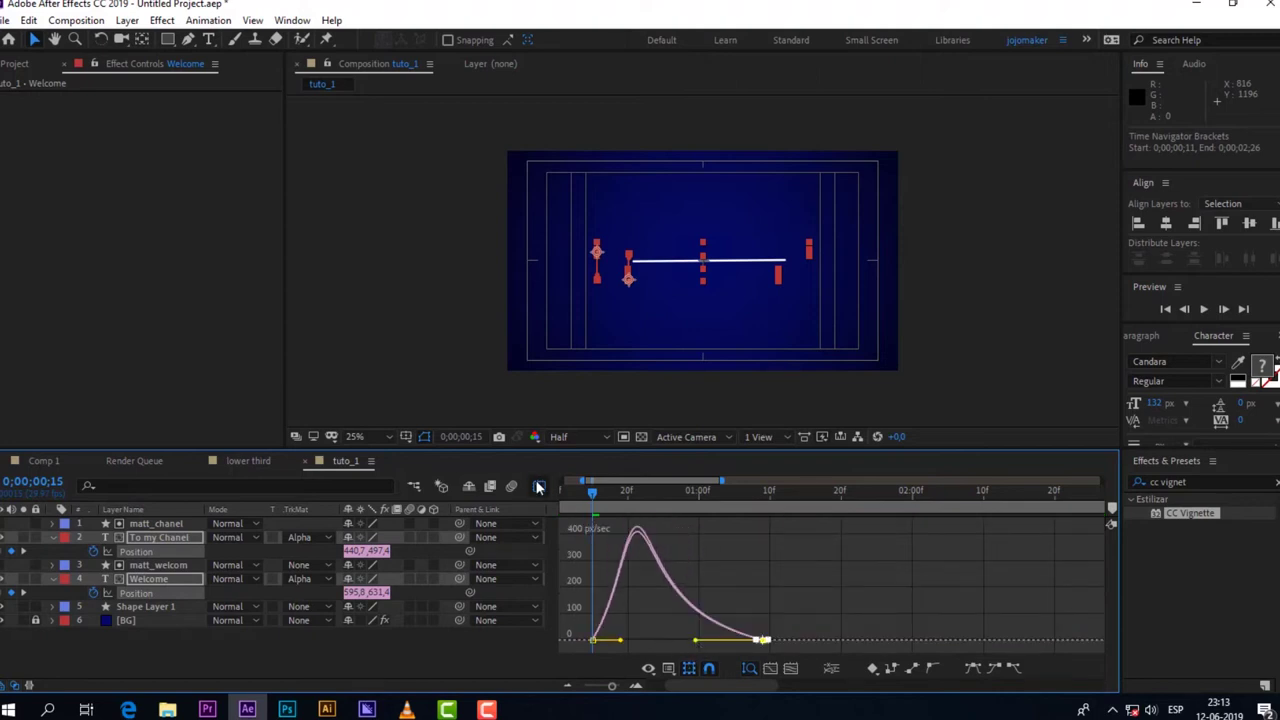
{"action": "left_click", "coordinate": [538, 486]}
{"action": "key", "text": "space"}
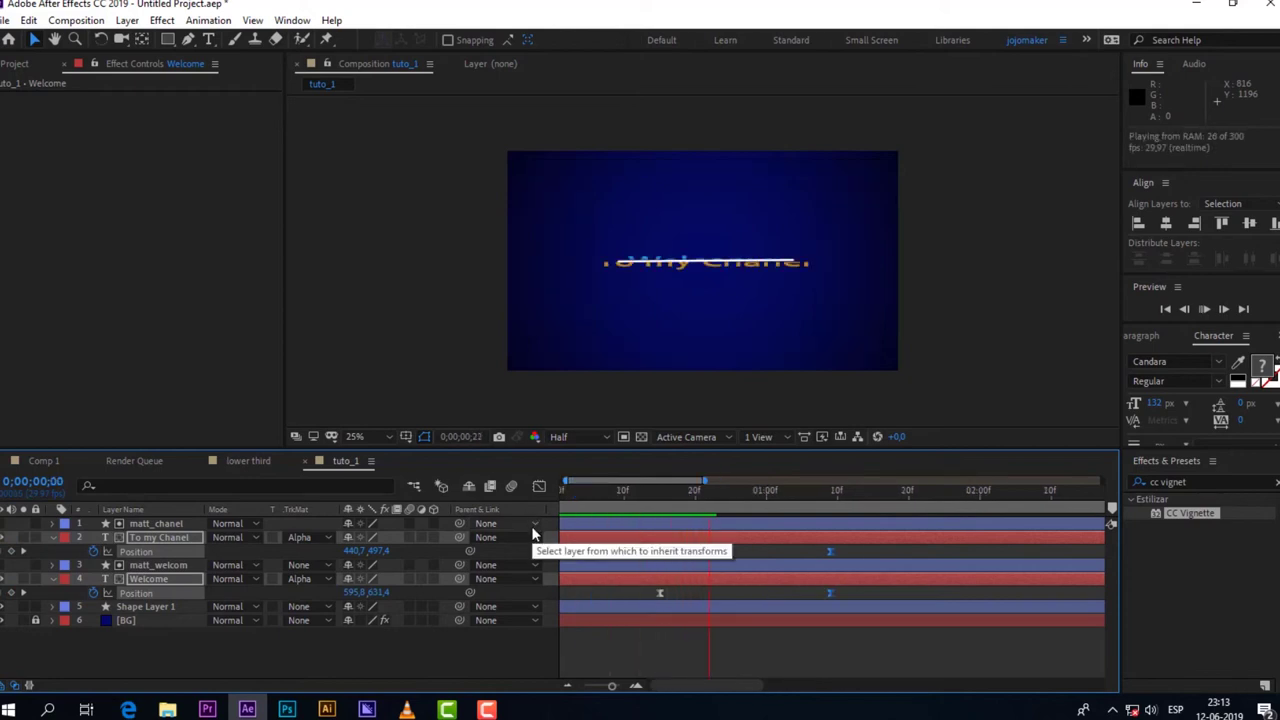
{"action": "key", "text": "space"}
Step: Collapse the "To my Chanel" layer's properties and shift the layer to start at 0;00;00;06
{"action": "left_click_drag", "start_coordinate": [613, 687], "coordinate": [586, 688]}
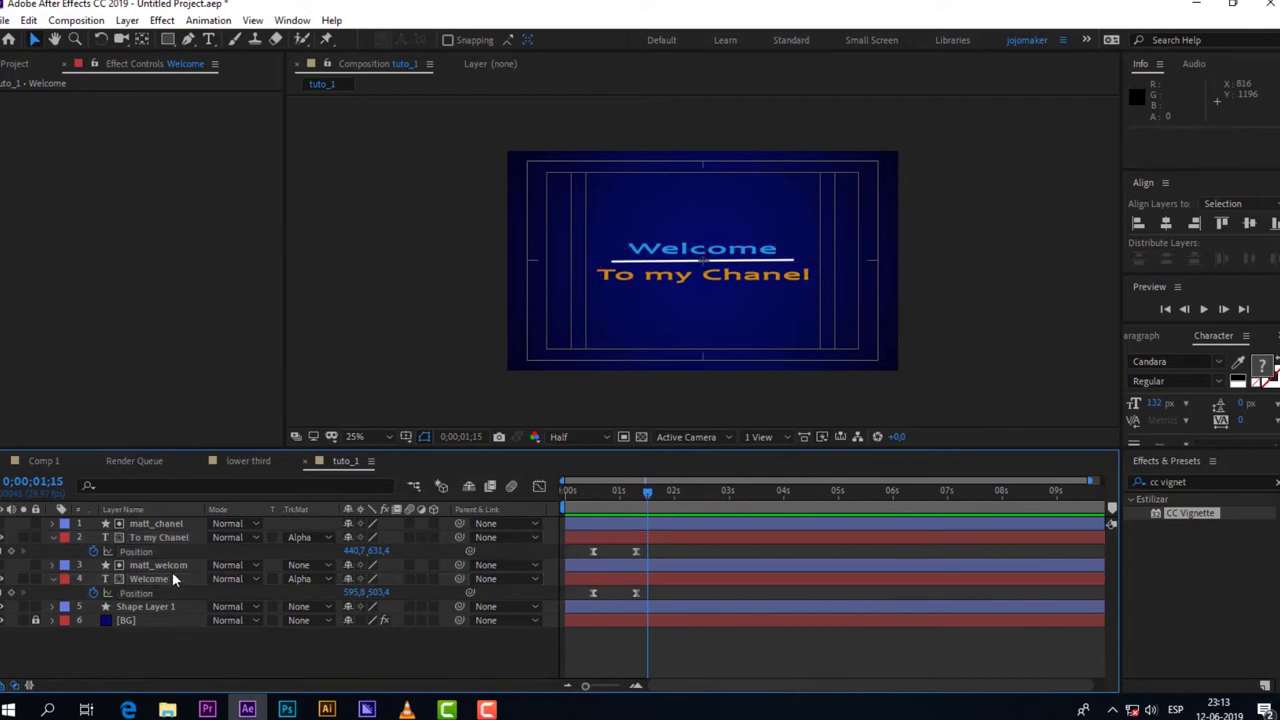
{"action": "left_click", "coordinate": [158, 538]}
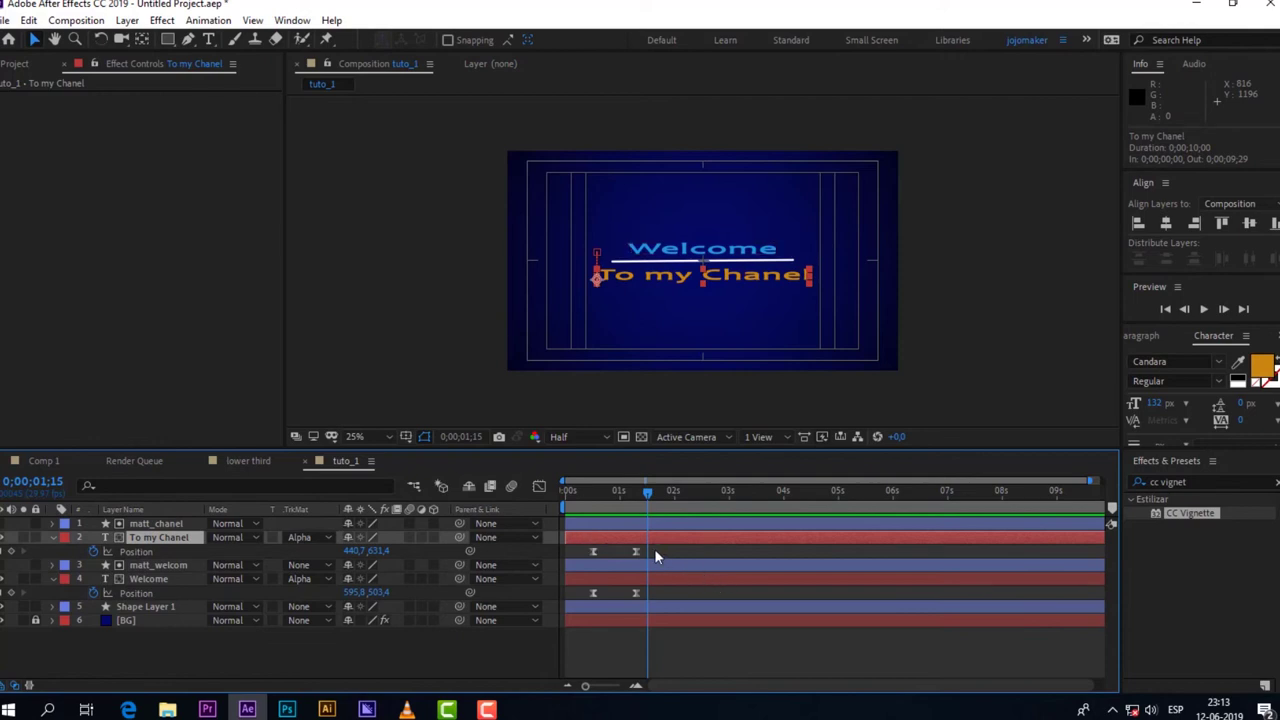
{"action": "left_click_drag", "start_coordinate": [650, 549], "coordinate": [580, 556]}
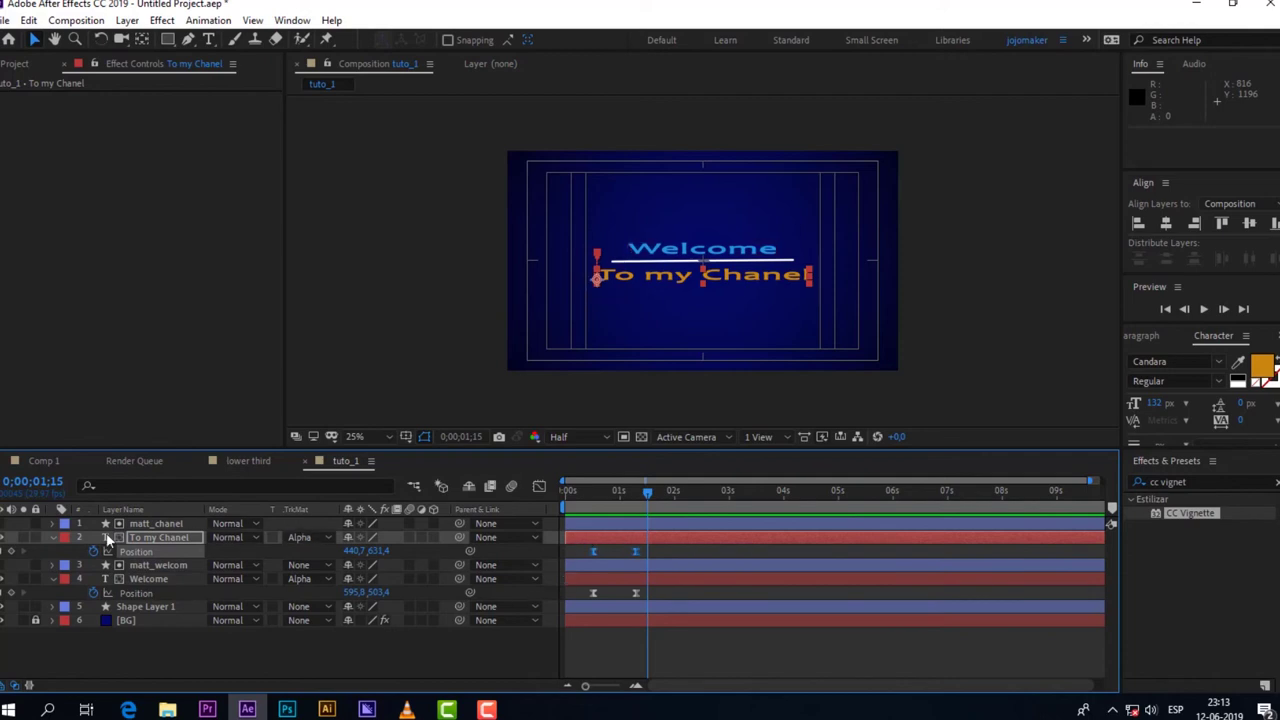
{"action": "left_click", "coordinate": [53, 537]}
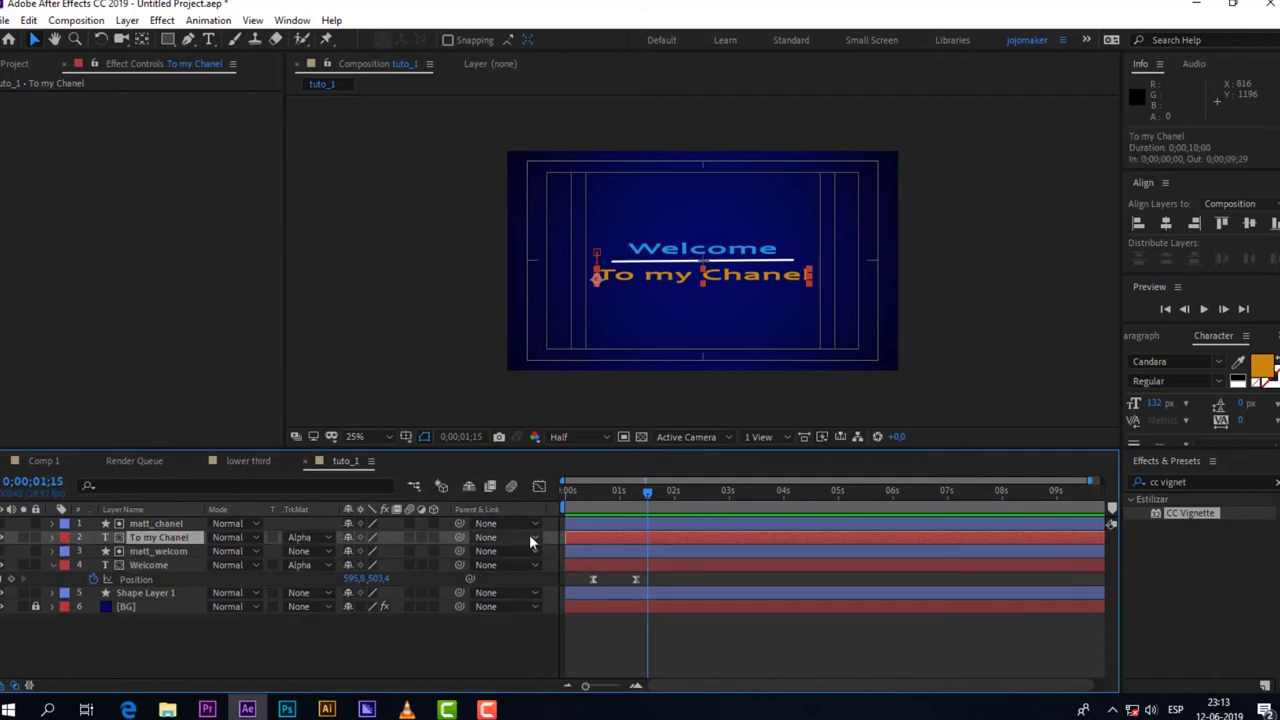
{"action": "left_click_drag", "start_coordinate": [572, 535], "coordinate": [584, 535]}
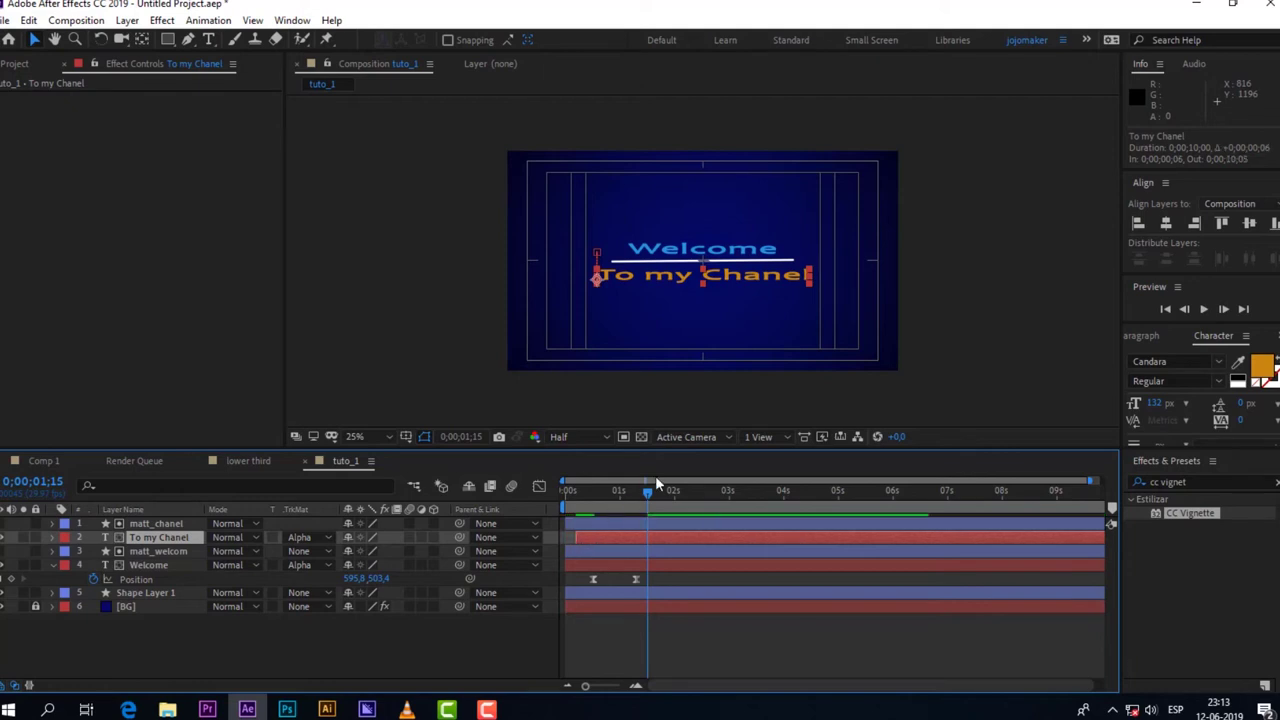
Step: Return to the first frame and preview the staggered reveal of the two texts
{"action": "left_click_drag", "start_coordinate": [651, 491], "coordinate": [548, 530]}
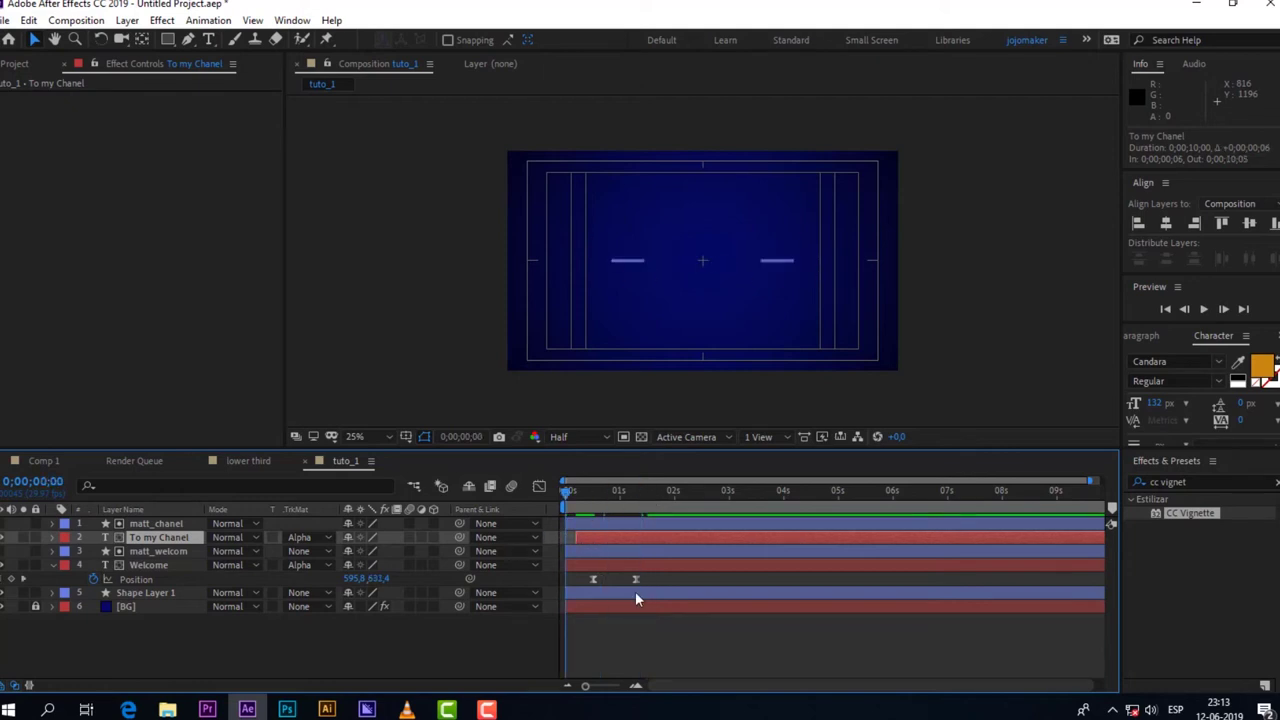
{"action": "left_click", "coordinate": [593, 606]}
{"action": "left_click", "coordinate": [647, 506]}
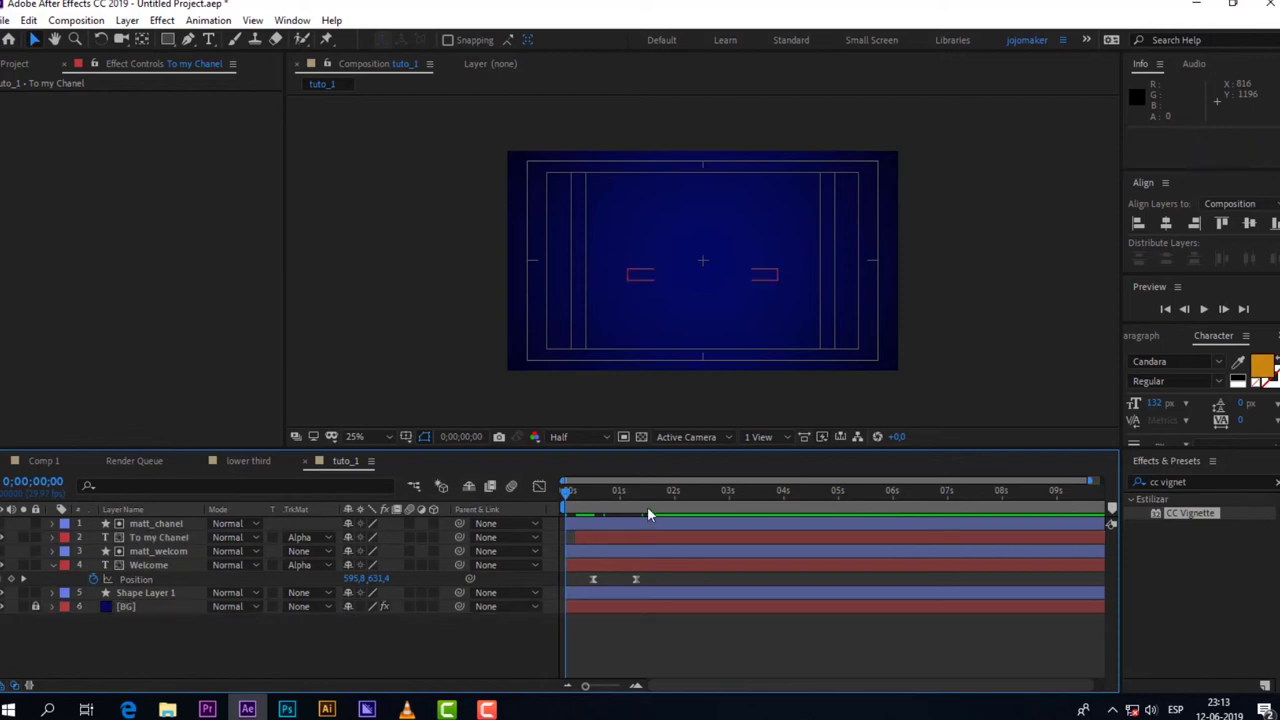
{"action": "left_click", "coordinate": [595, 565]}
{"action": "left_click", "coordinate": [605, 537]}
{"action": "key", "text": "space"}
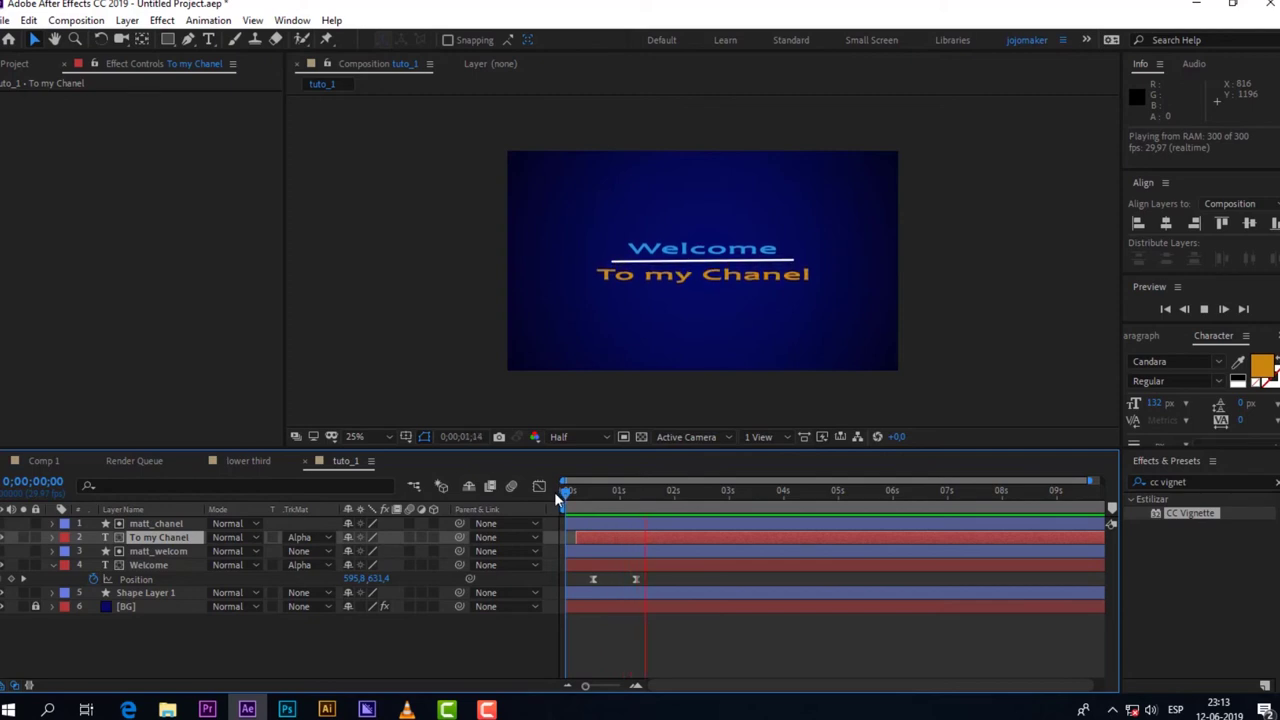
Step: Delay the "To my Chanel" layer to start at 0;00;00;10 and preview the animation several times from the first frame
{"action": "left_click_drag", "start_coordinate": [600, 548], "coordinate": [607, 548]}
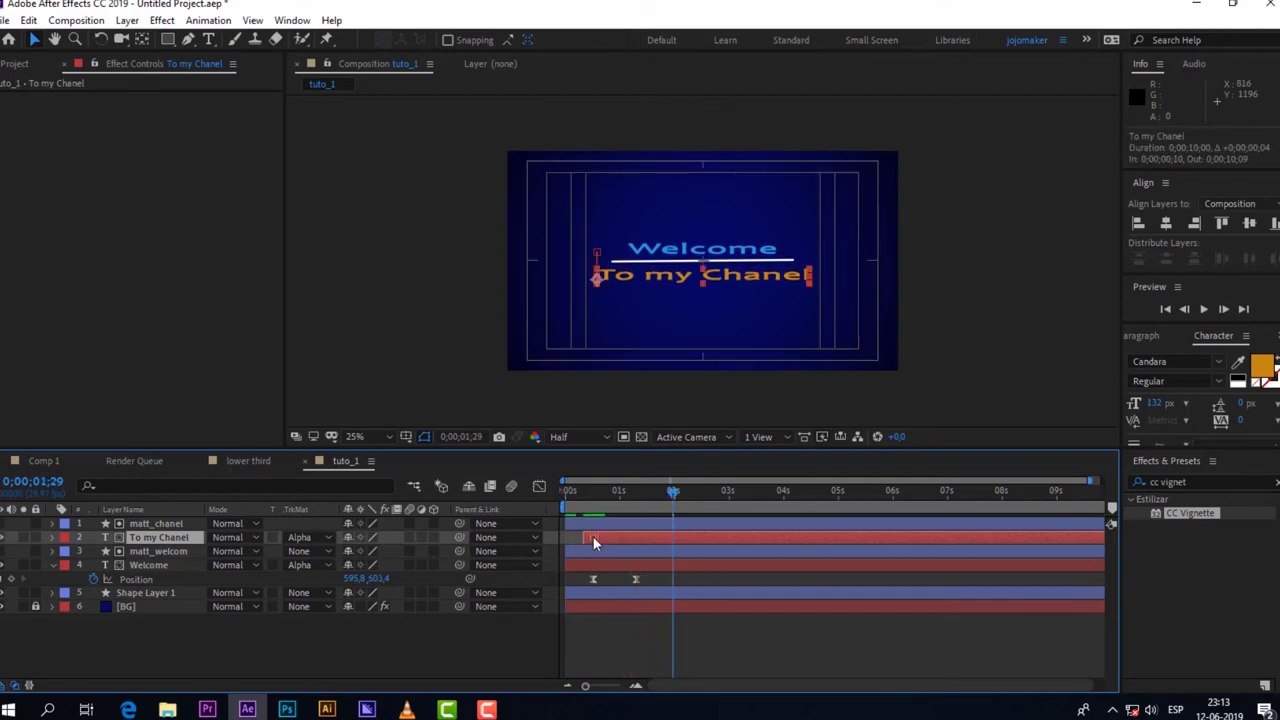
{"action": "key", "text": "space"}
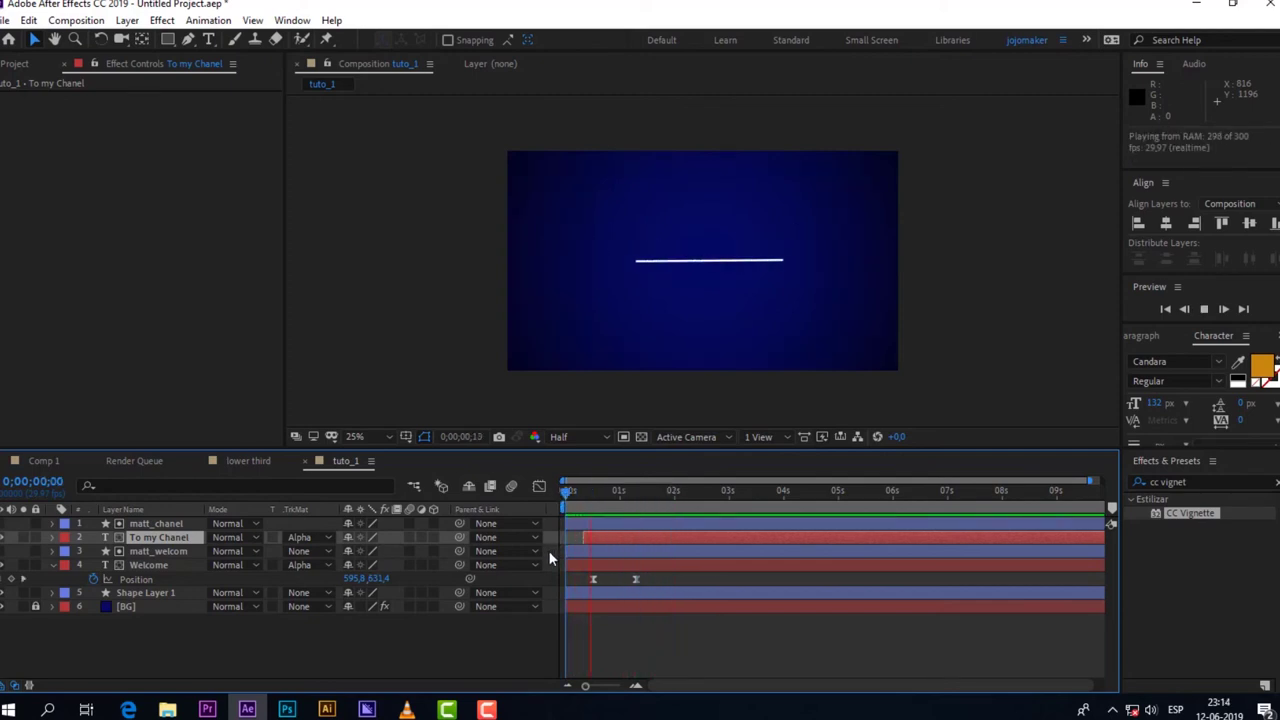
{"action": "key", "text": "space"}
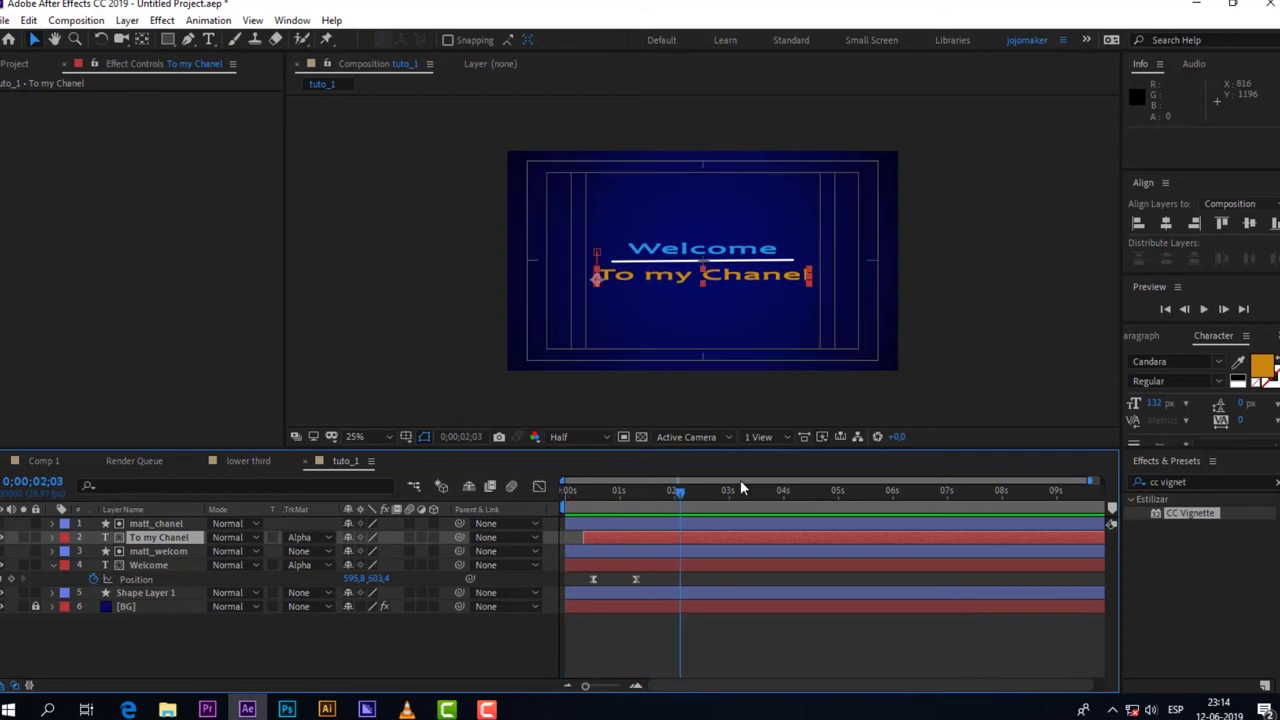
{"action": "key", "text": "space"}
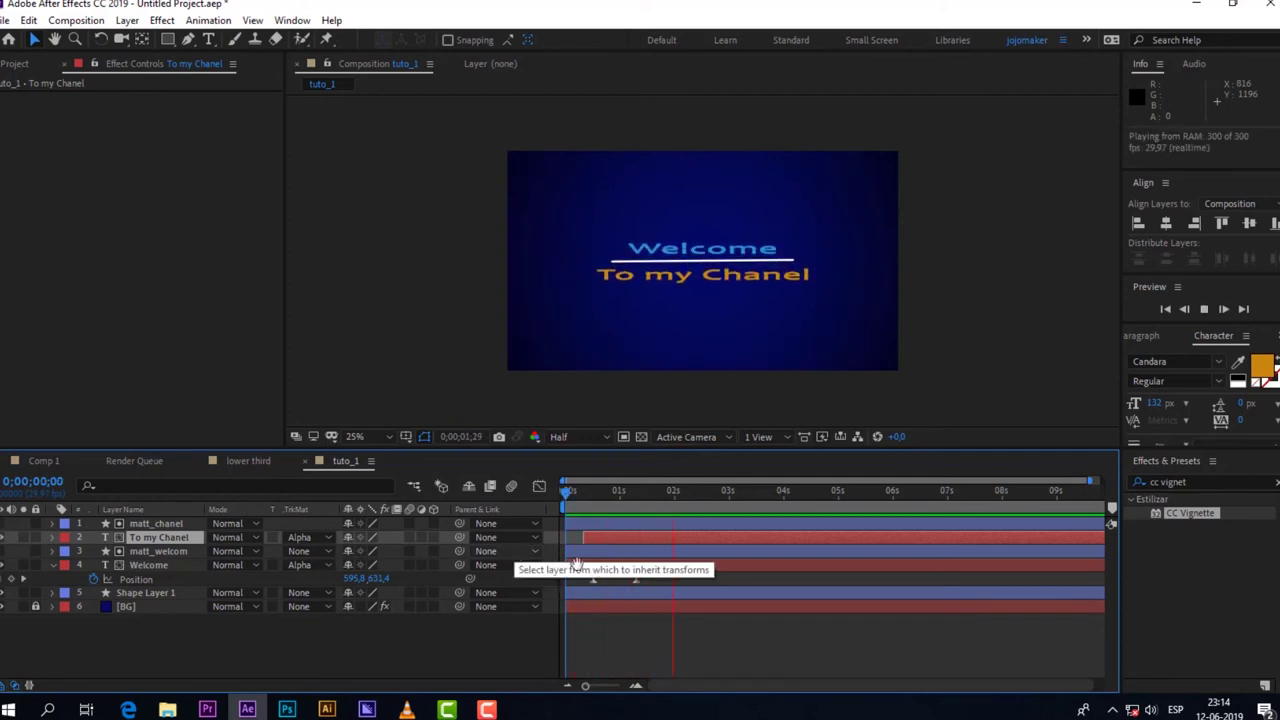
{"action": "key", "text": "space"}
{"action": "key", "text": "space"}
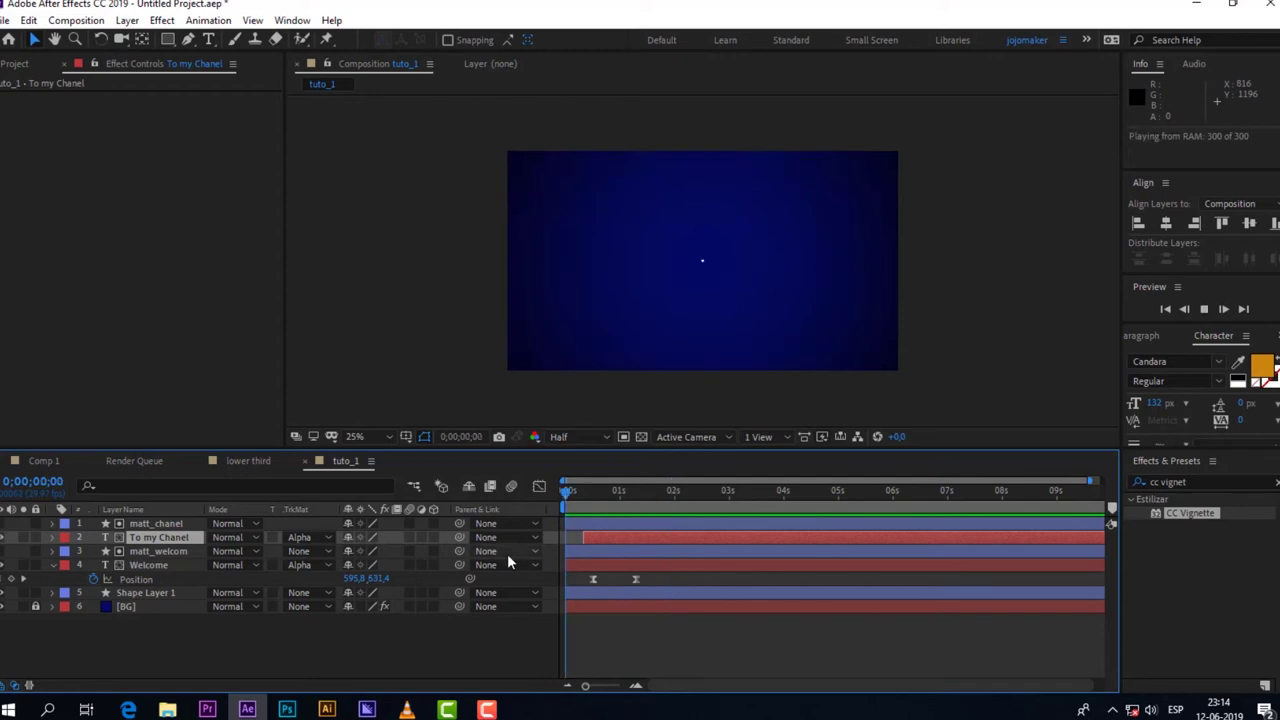
{"action": "key", "text": "space"}
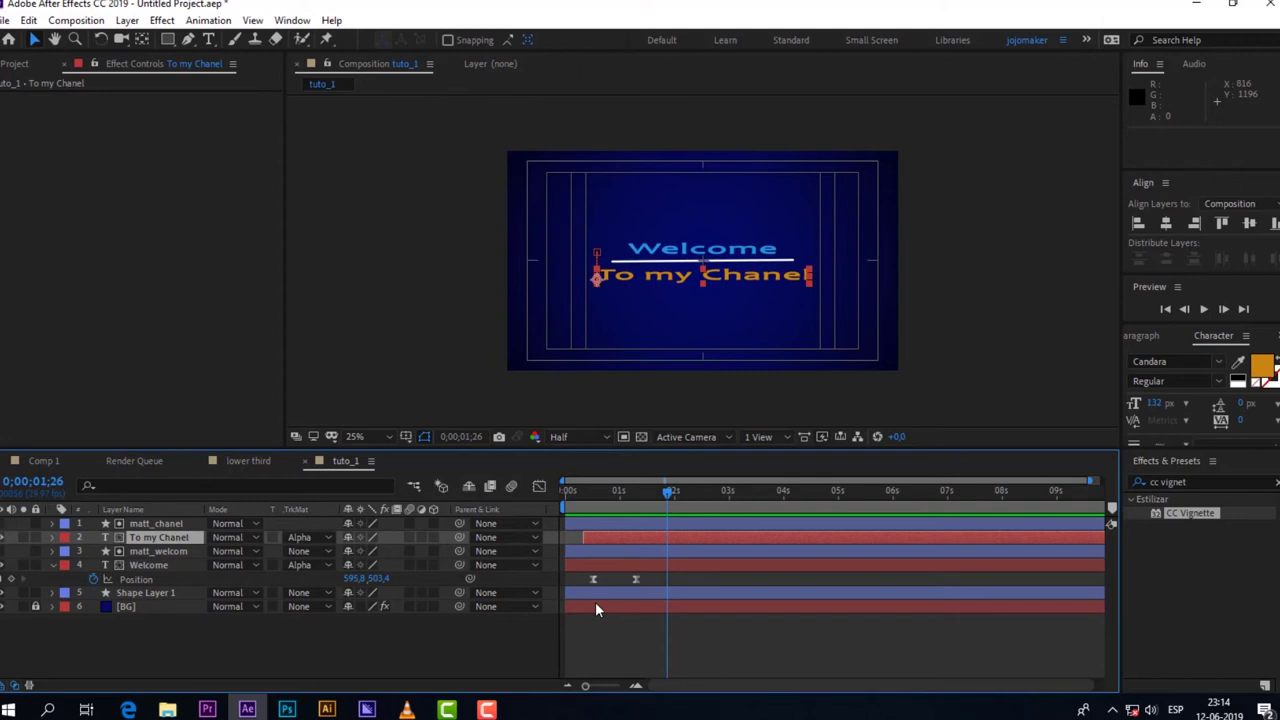